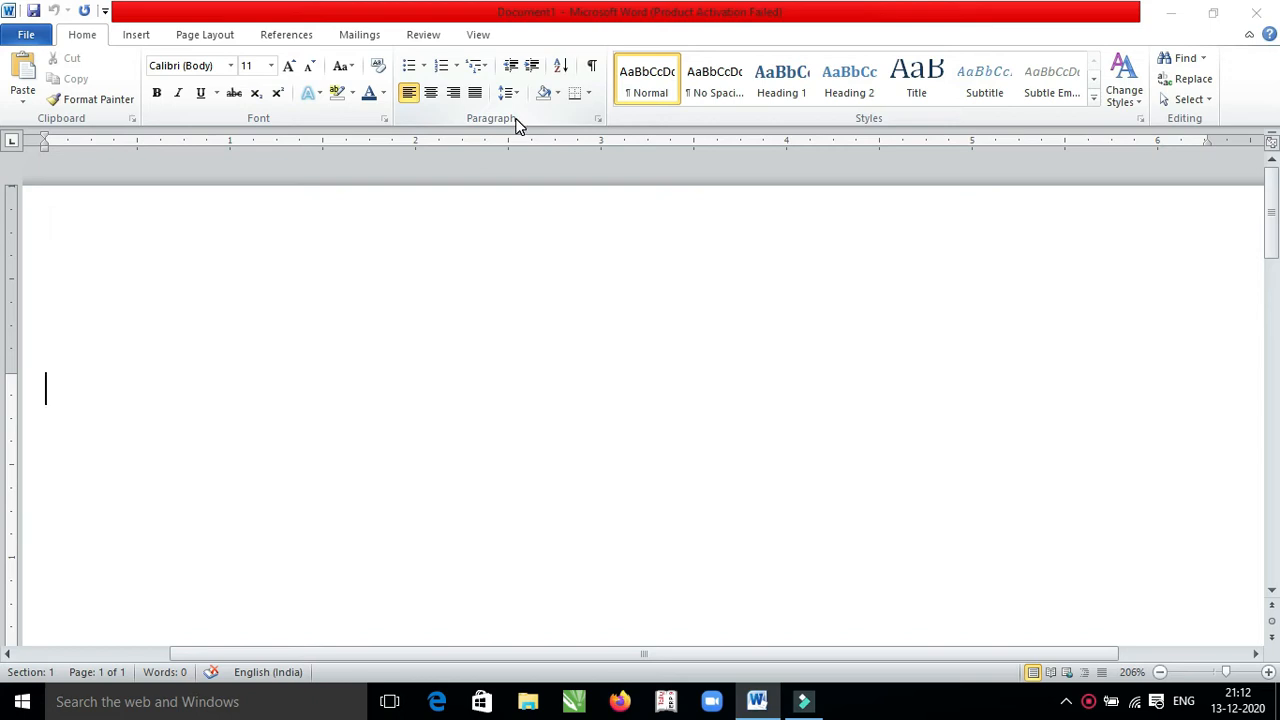
Step: Generate sample paragraphs in the blank document with the =rand() function
type("=rand")
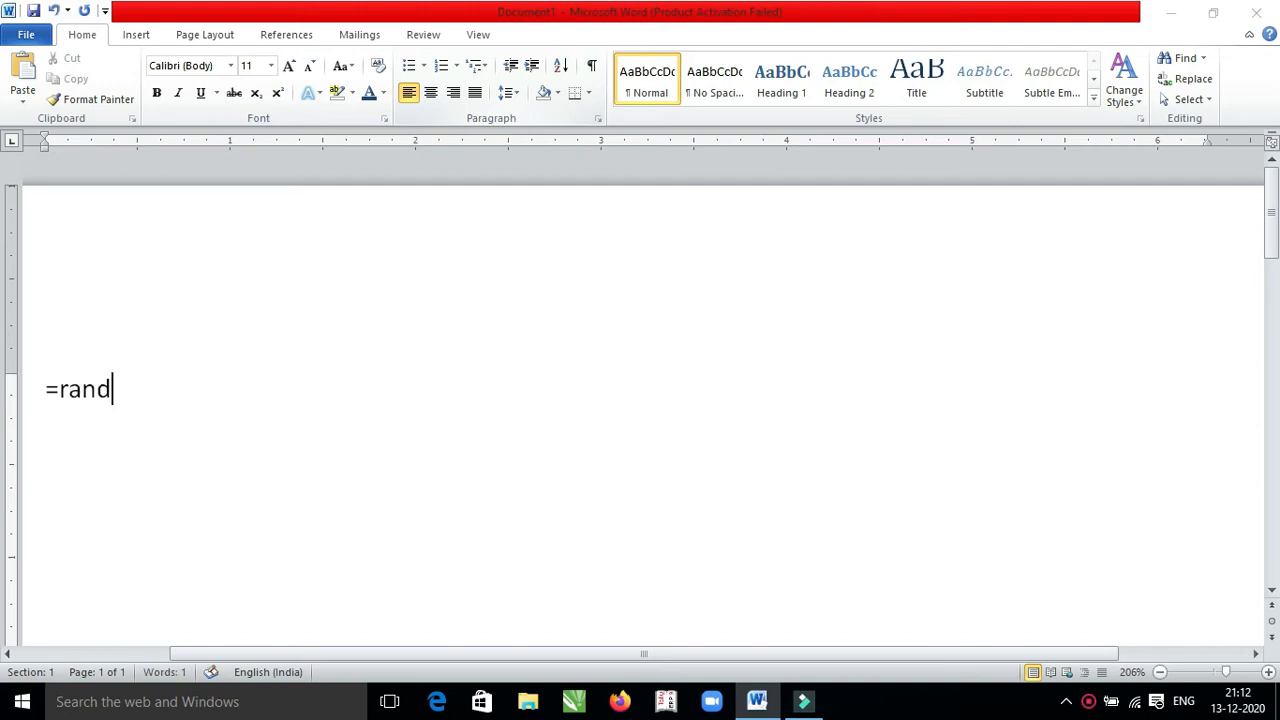
type("()")
key("Return")
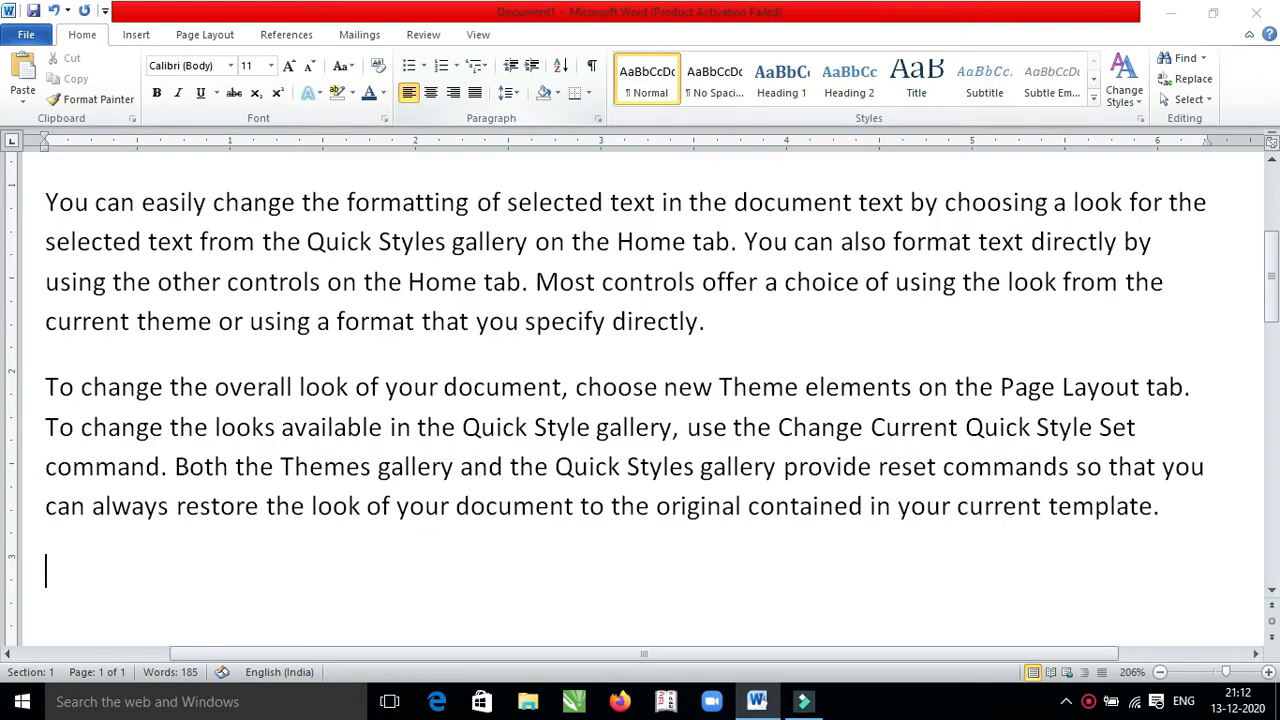
Step: Try justified, right, left and centred alignment on the second paragraph, ending with justified alignment
key("Up")
key("Up")
key("Up")
key("Up")
key("Up")
key("Up")
key("Up")
key("Up")
key("Up")
key("Up")
key("Up")
key("Up")
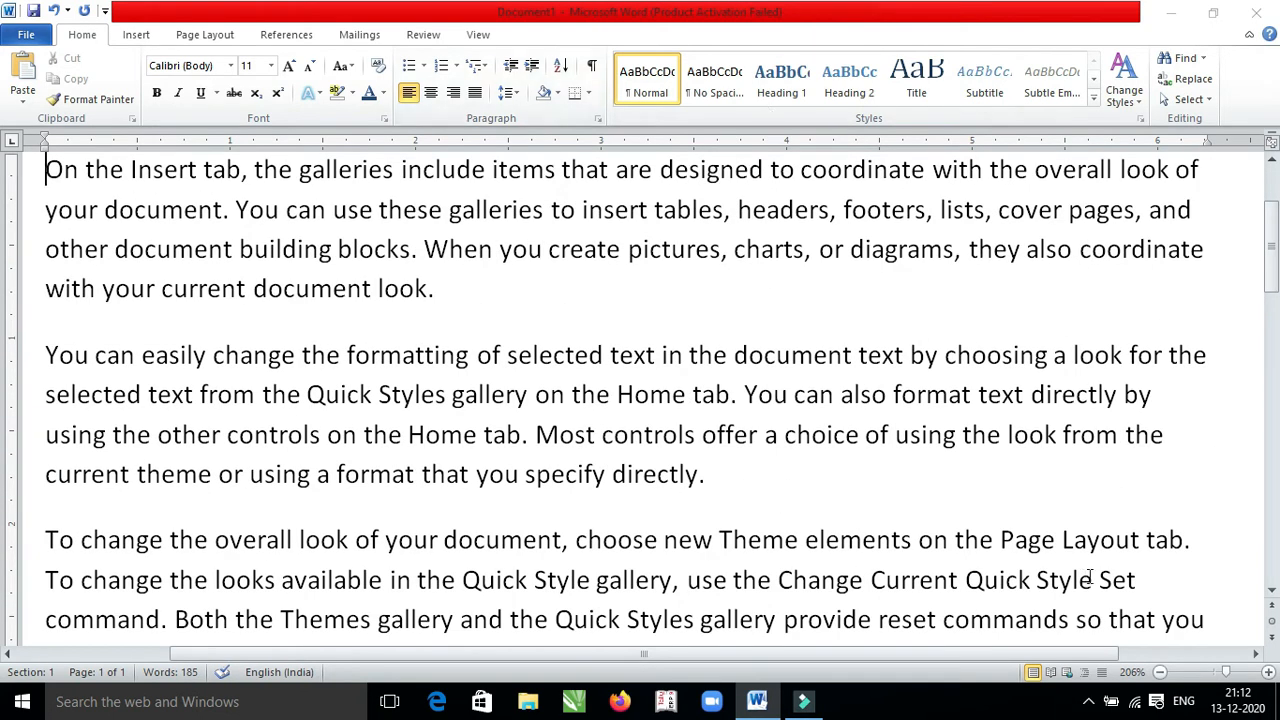
left_click(1161, 673)
left_click(1161, 673)
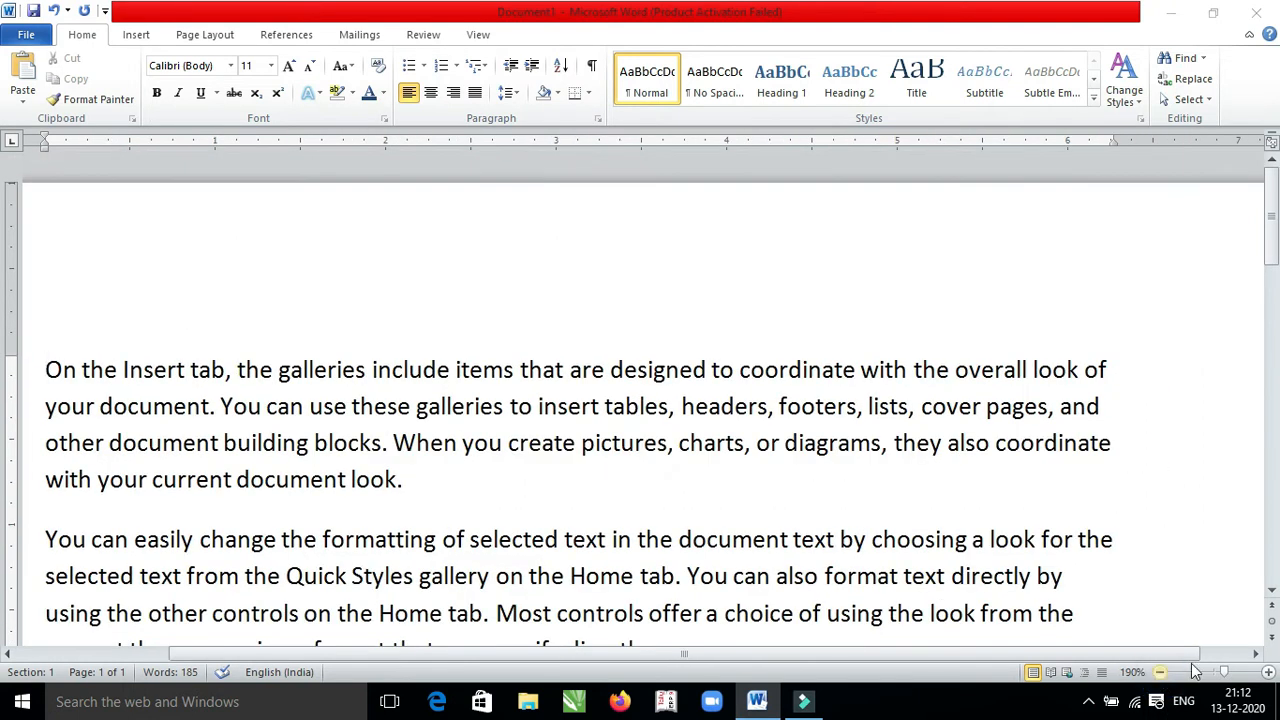
scroll(3, 595, "down", 2)
scroll(3, 595, "down", 2)
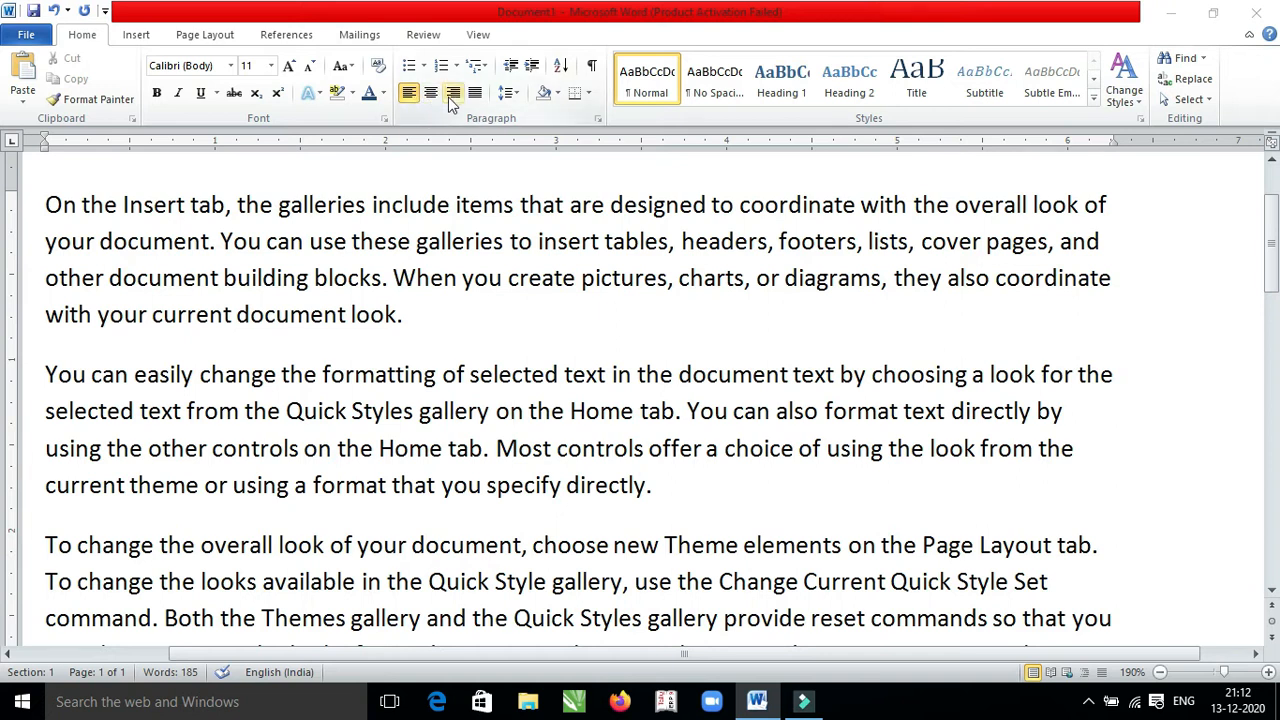
left_click(476, 93)
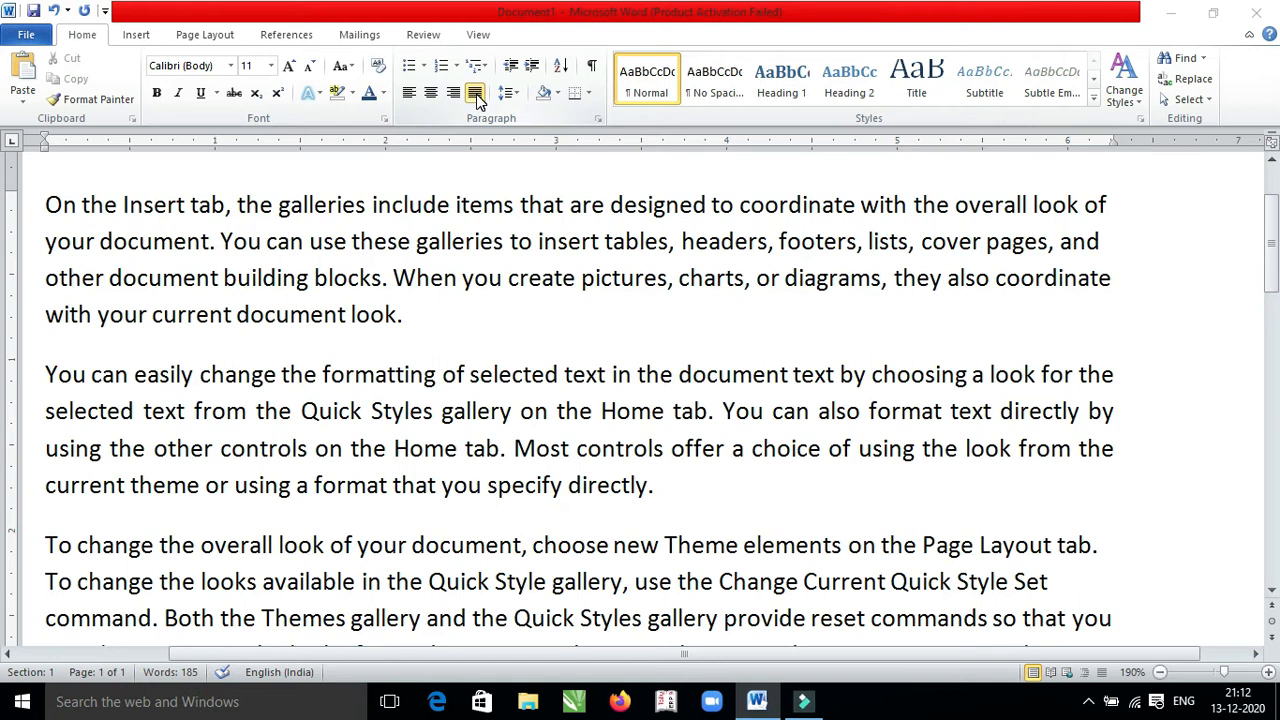
left_click(455, 92)
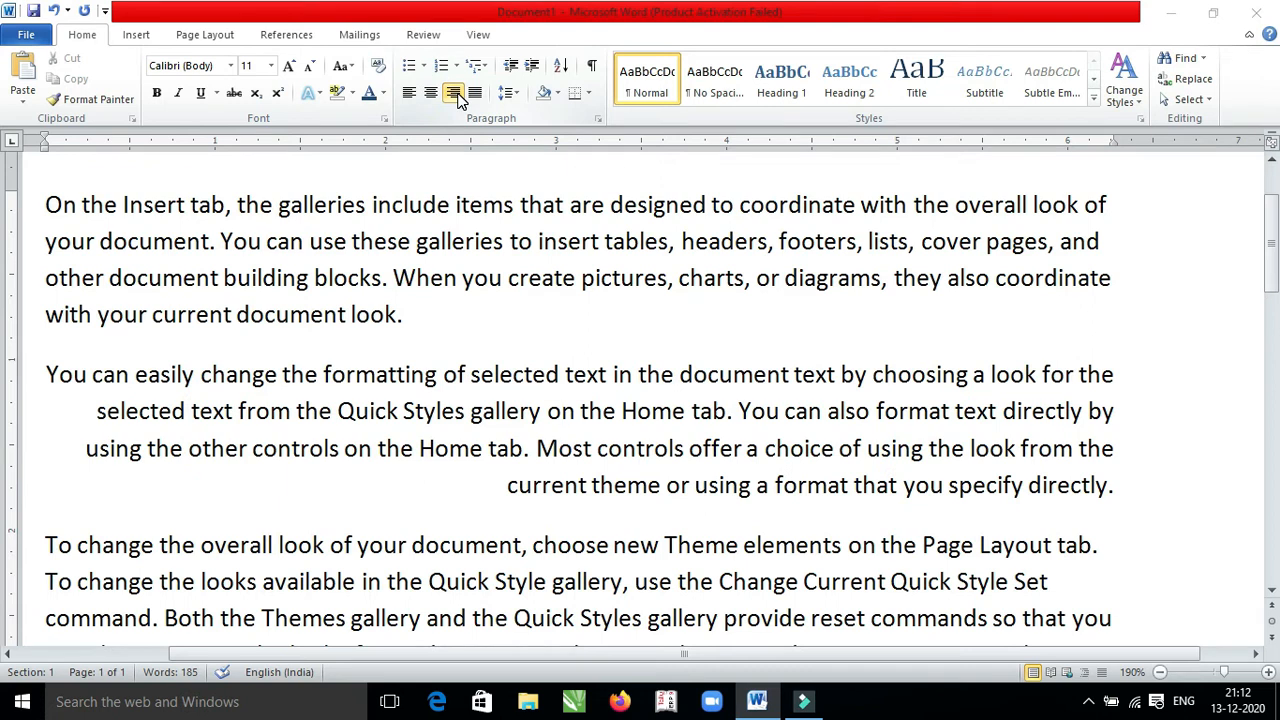
left_click(410, 93)
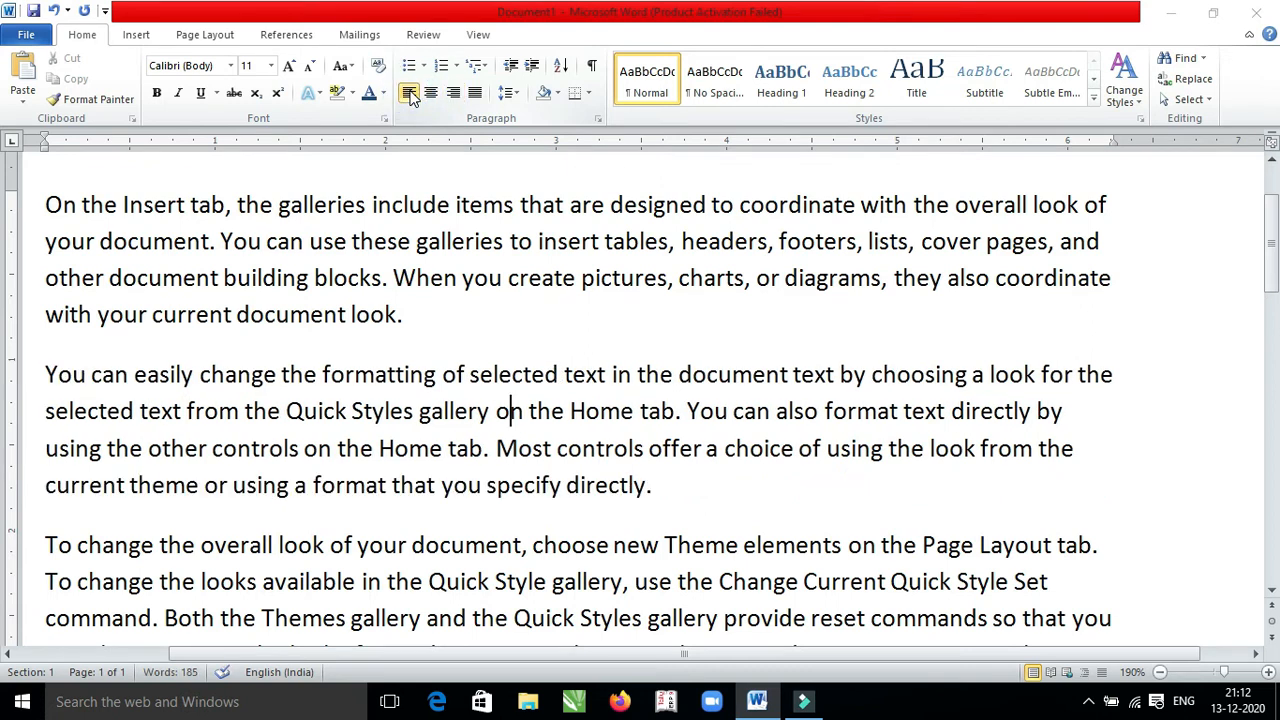
left_click(431, 93)
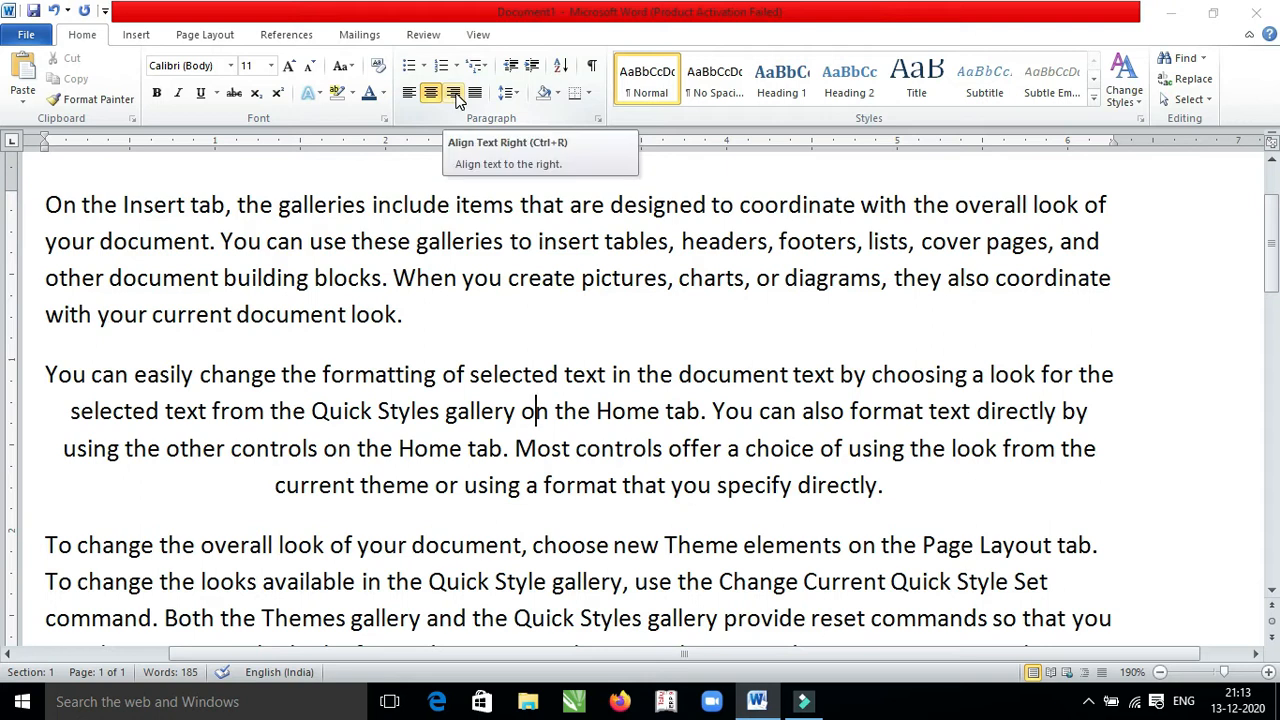
left_click(474, 96)
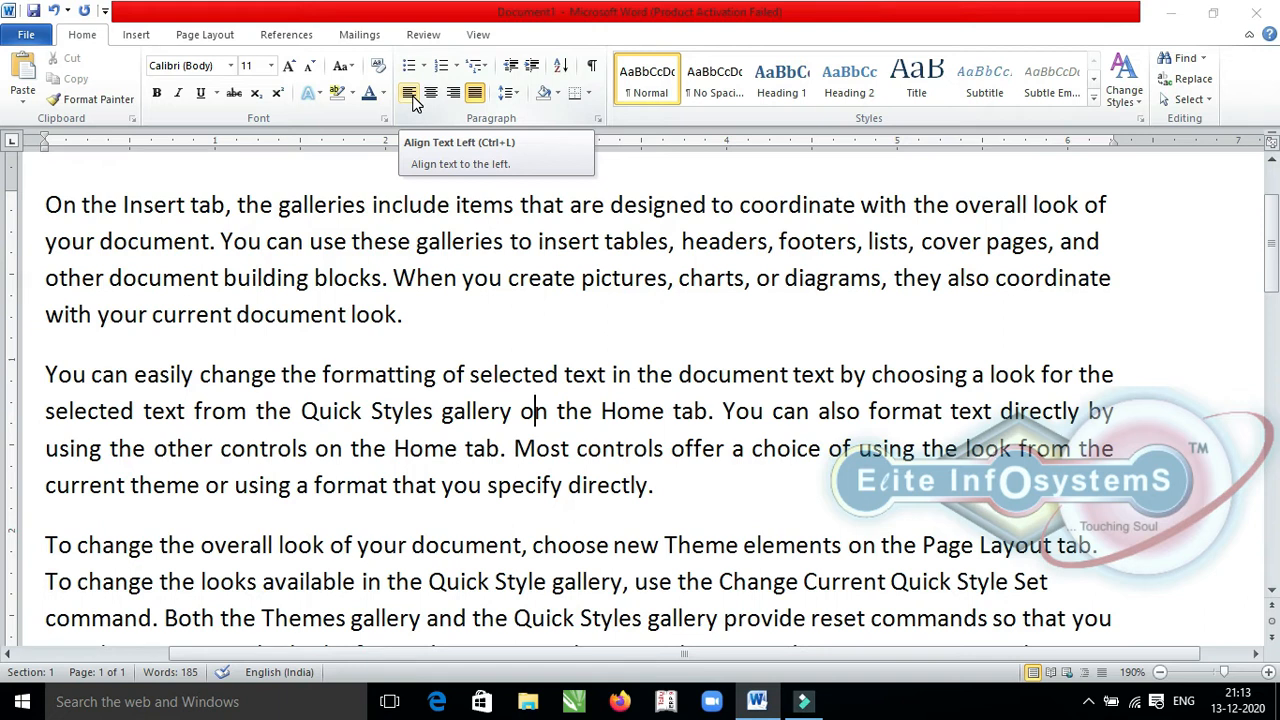
Step: Justify the first paragraph and set the line spacing of the second paragraph to 1.5
left_click(548, 245)
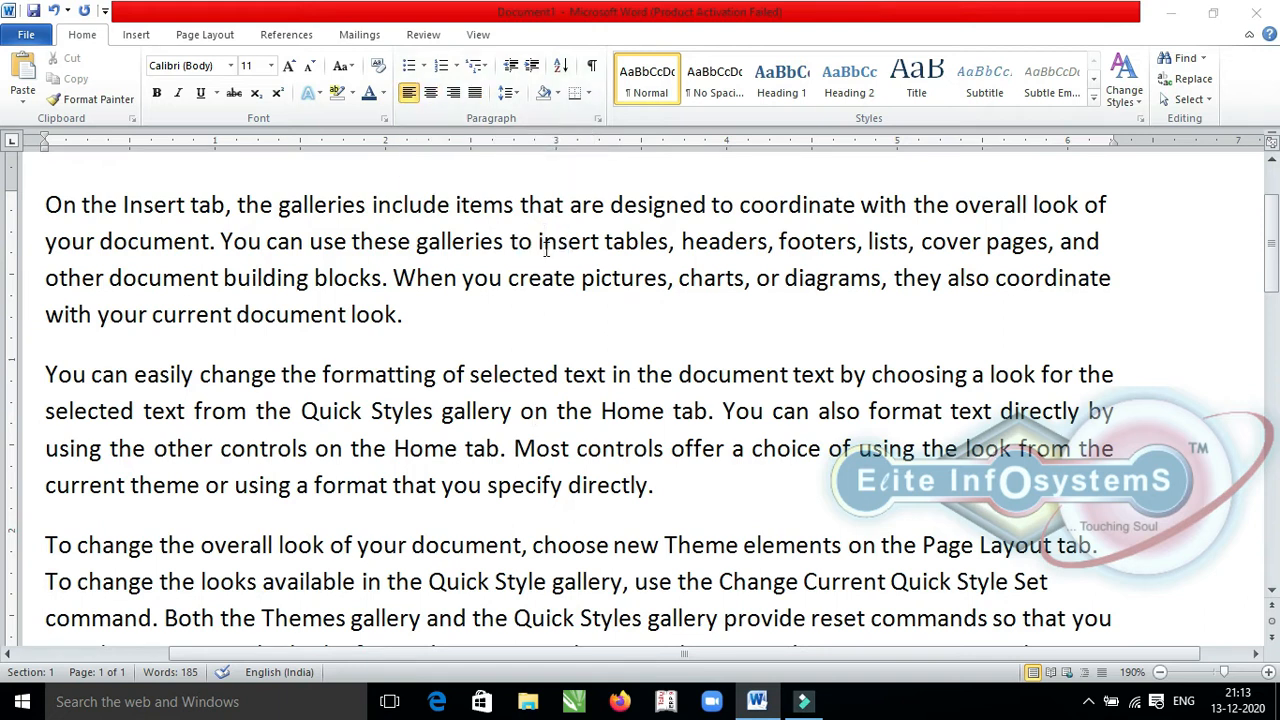
key("ctrl+j")
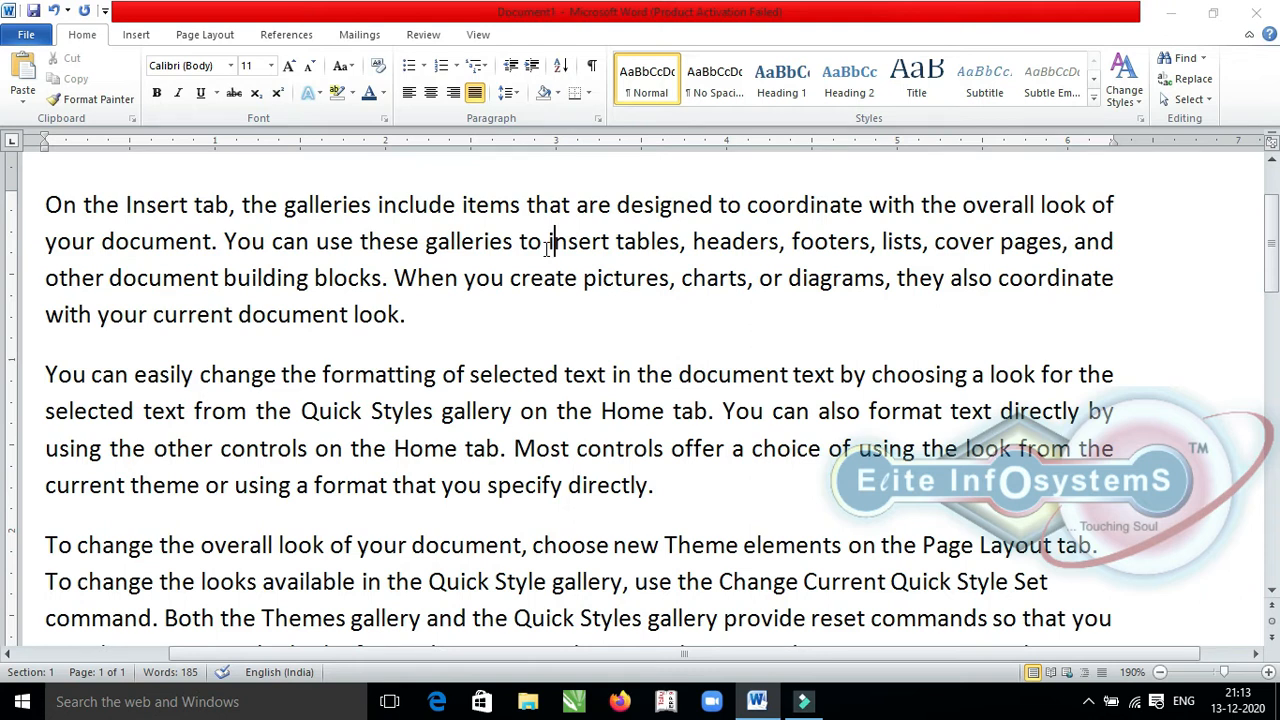
left_click(486, 394)
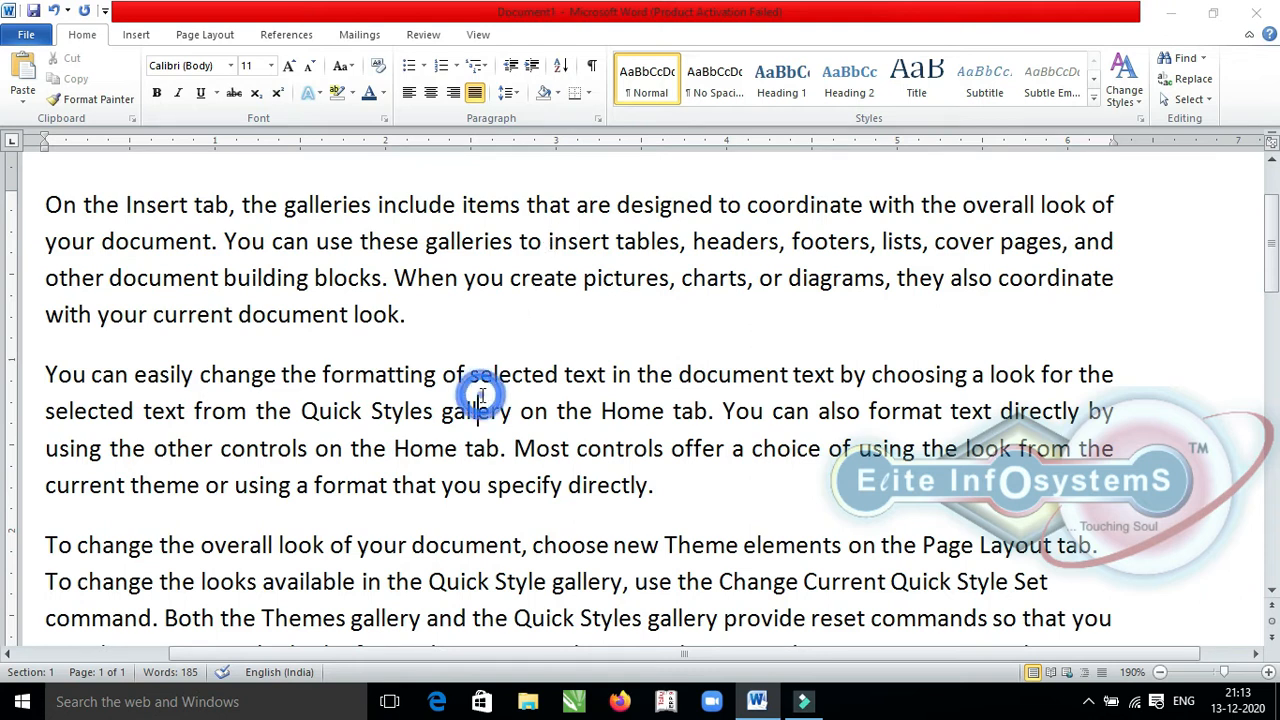
left_click(518, 96)
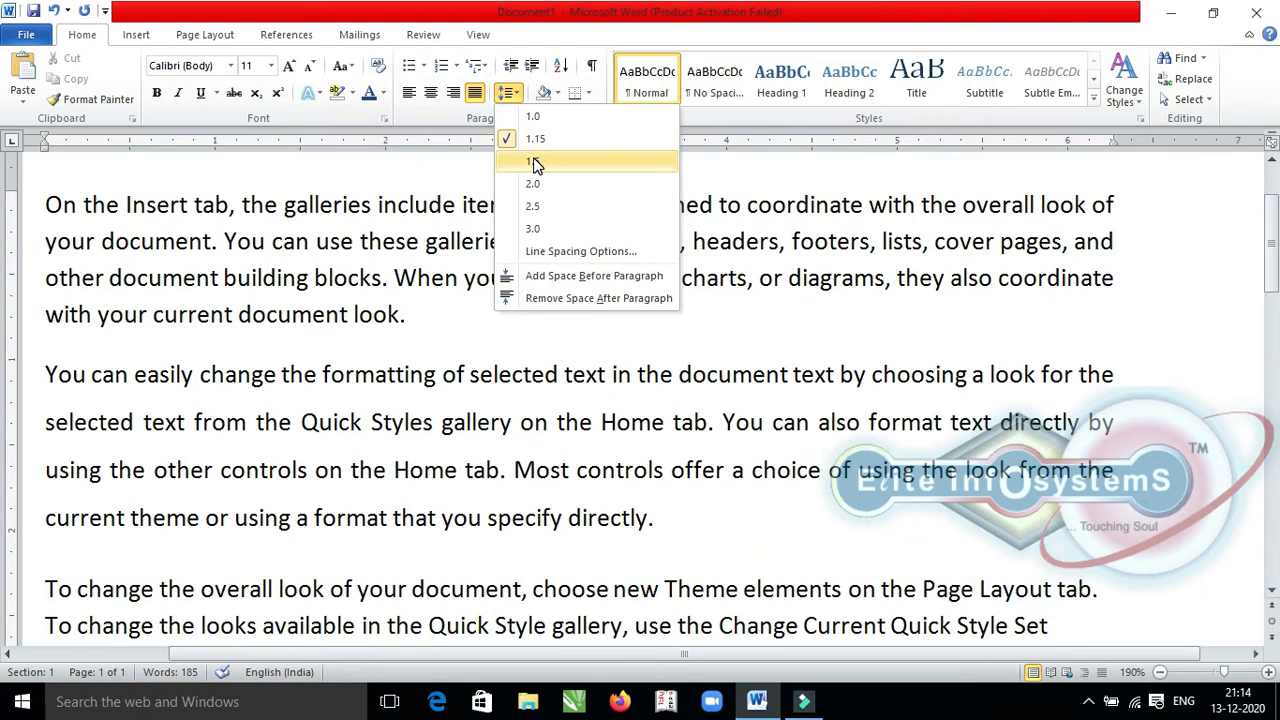
left_click(535, 162)
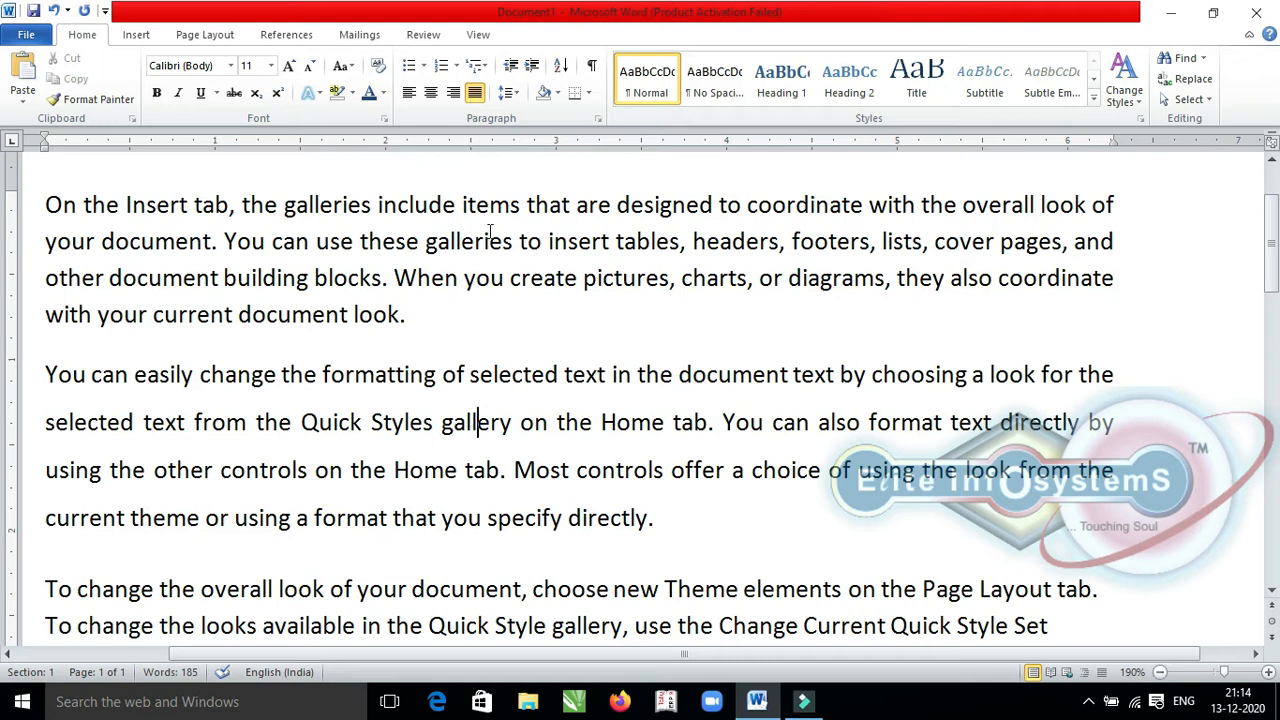
Step: Review the indentation and spacing settings in the Paragraph dialog for the second paragraph, and close it without changes
left_click(490, 232)
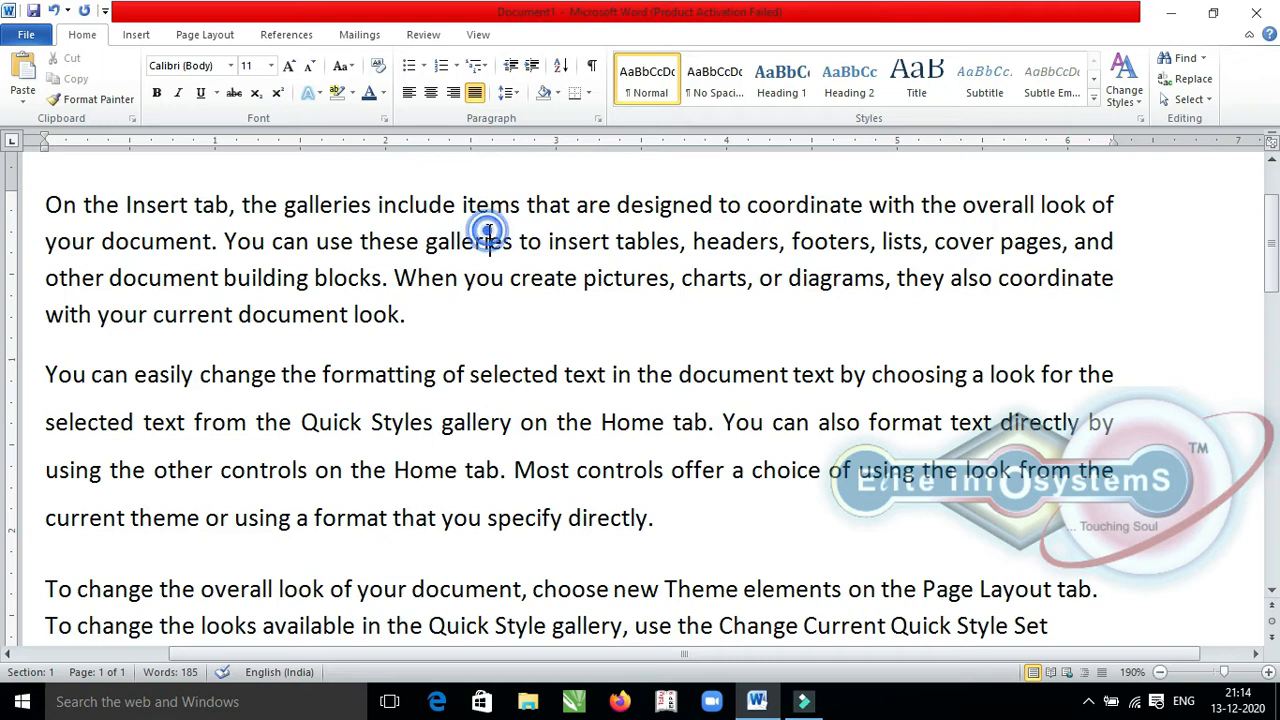
left_click(501, 410)
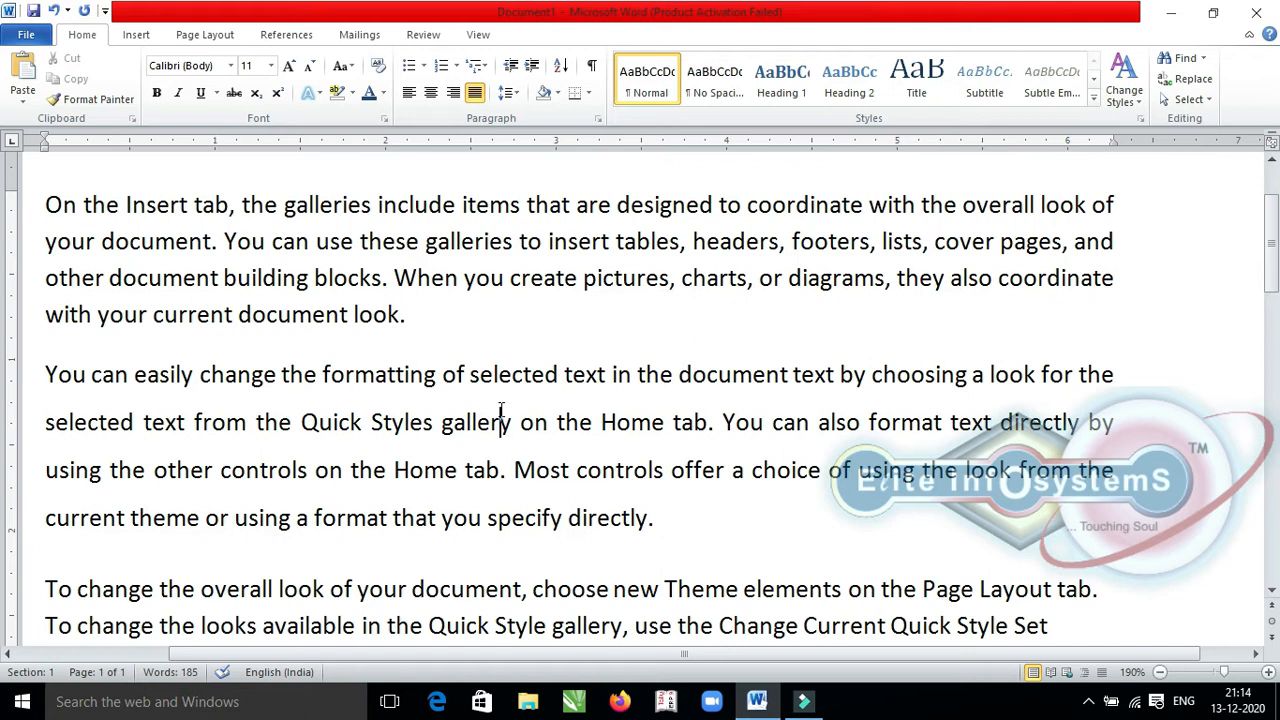
left_click(510, 92)
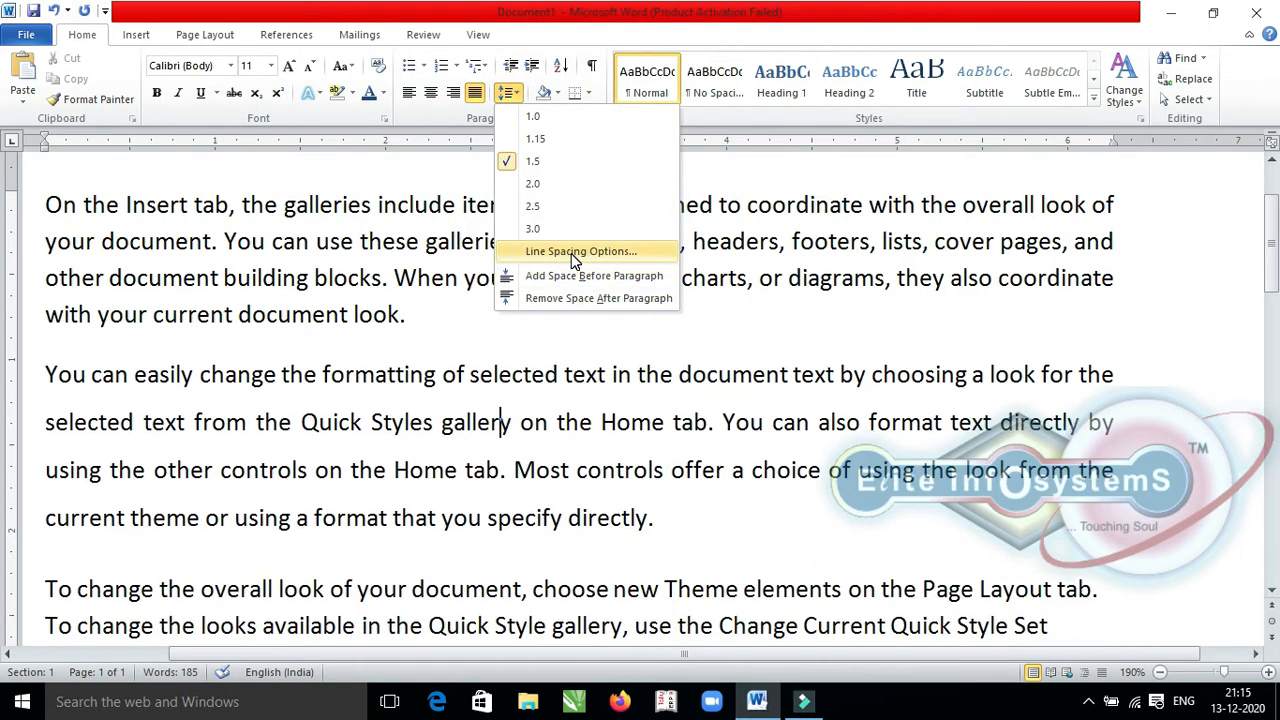
left_click(574, 255)
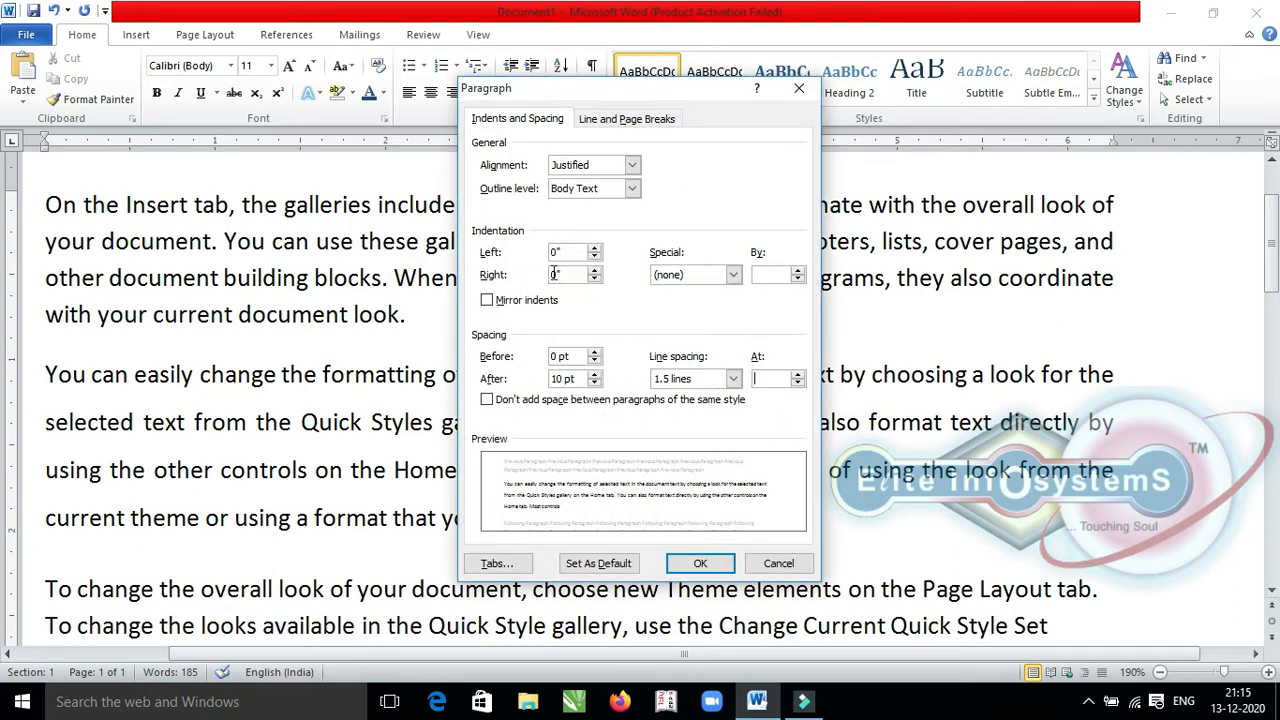
left_click(806, 97)
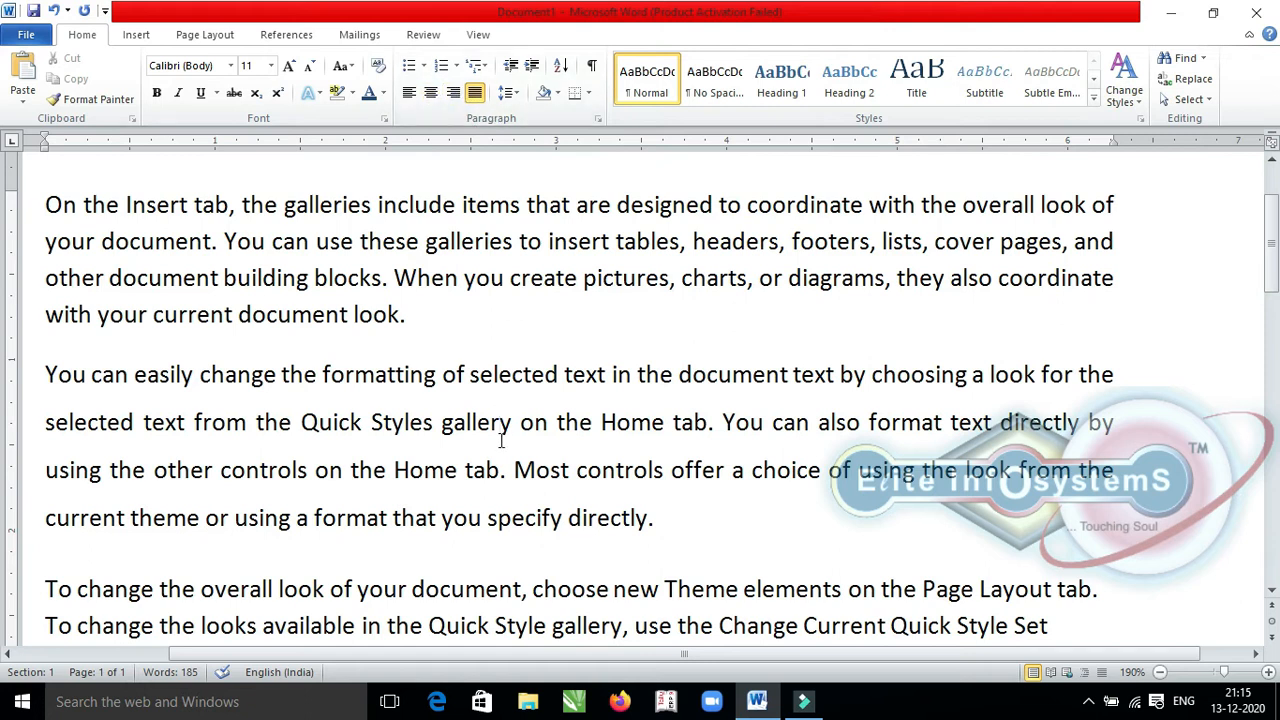
Step: Shade the second paragraph with the standard Green colour
left_click(560, 94)
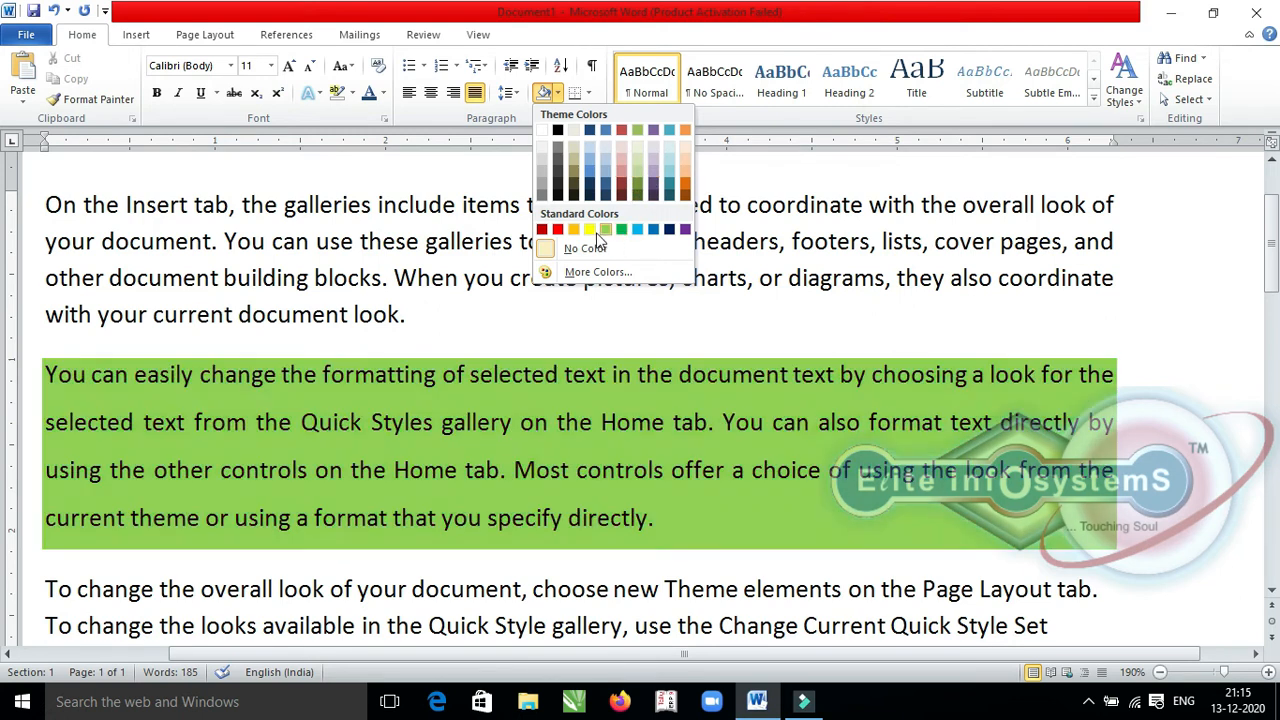
left_click(628, 232)
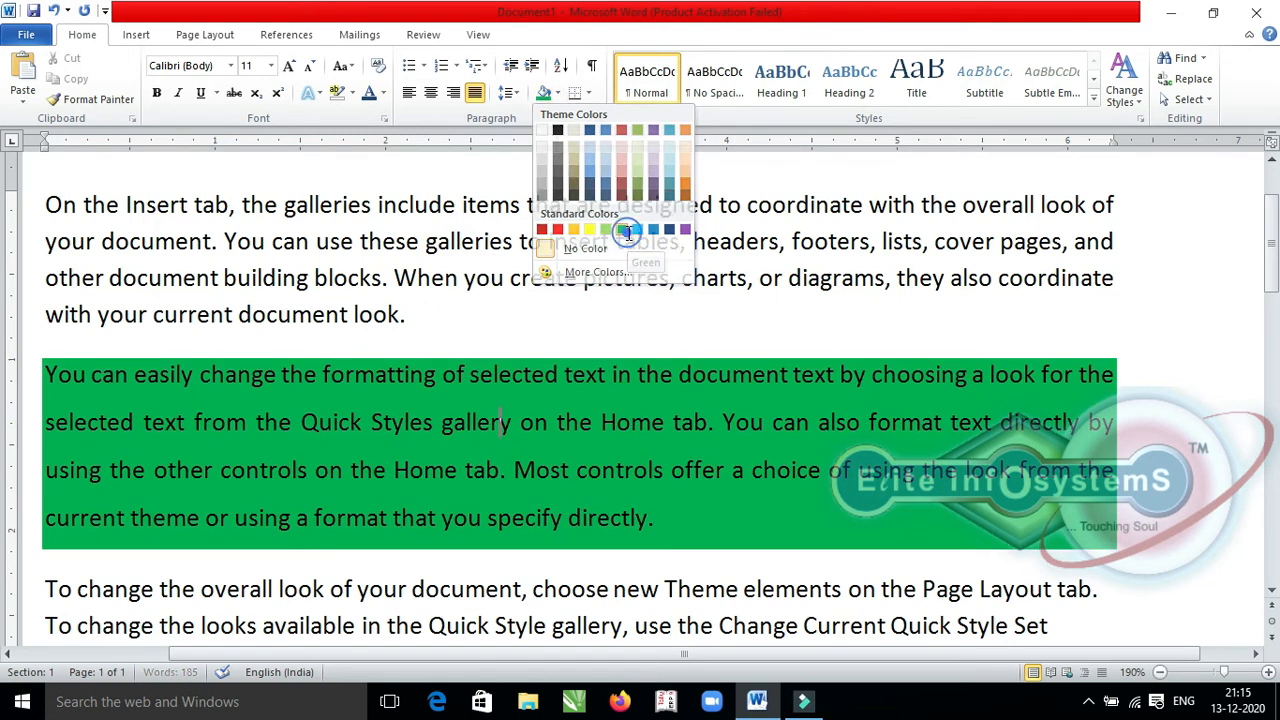
Step: Check the page in print preview, and shade the first paragraph with Orange, Accent 6, Lighter 60%
left_click(545, 302)
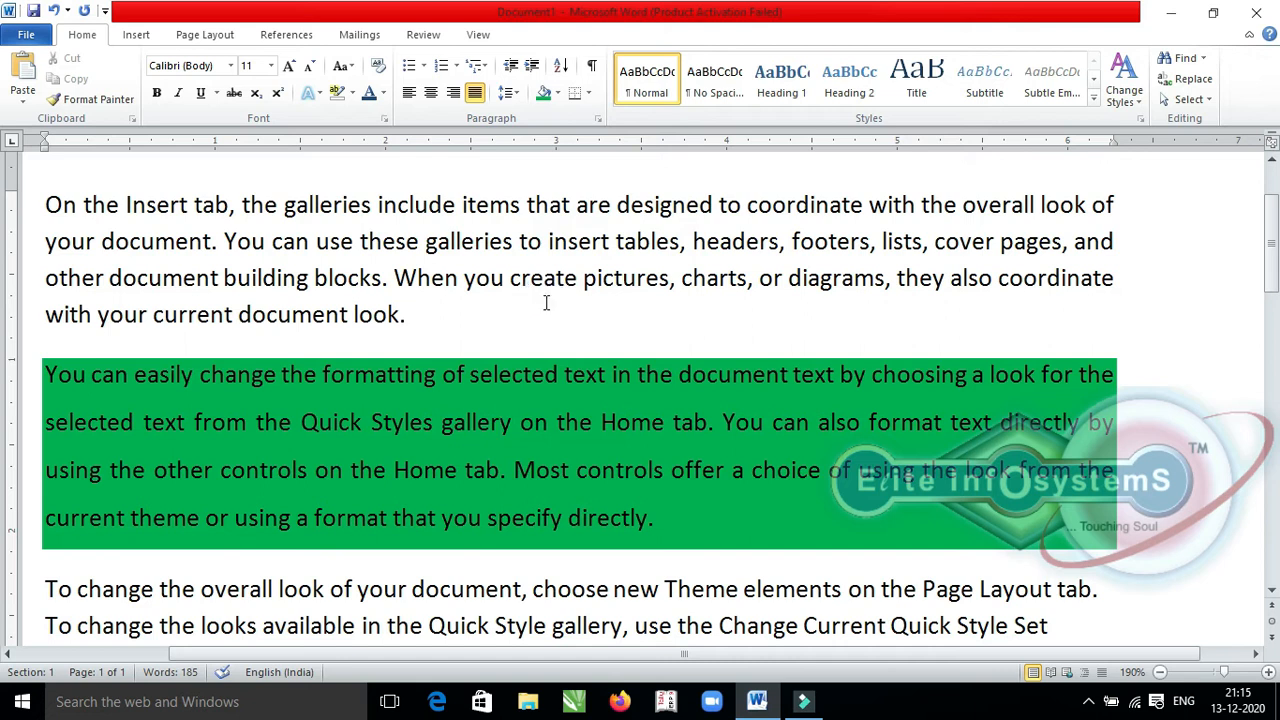
key("ctrl+p")
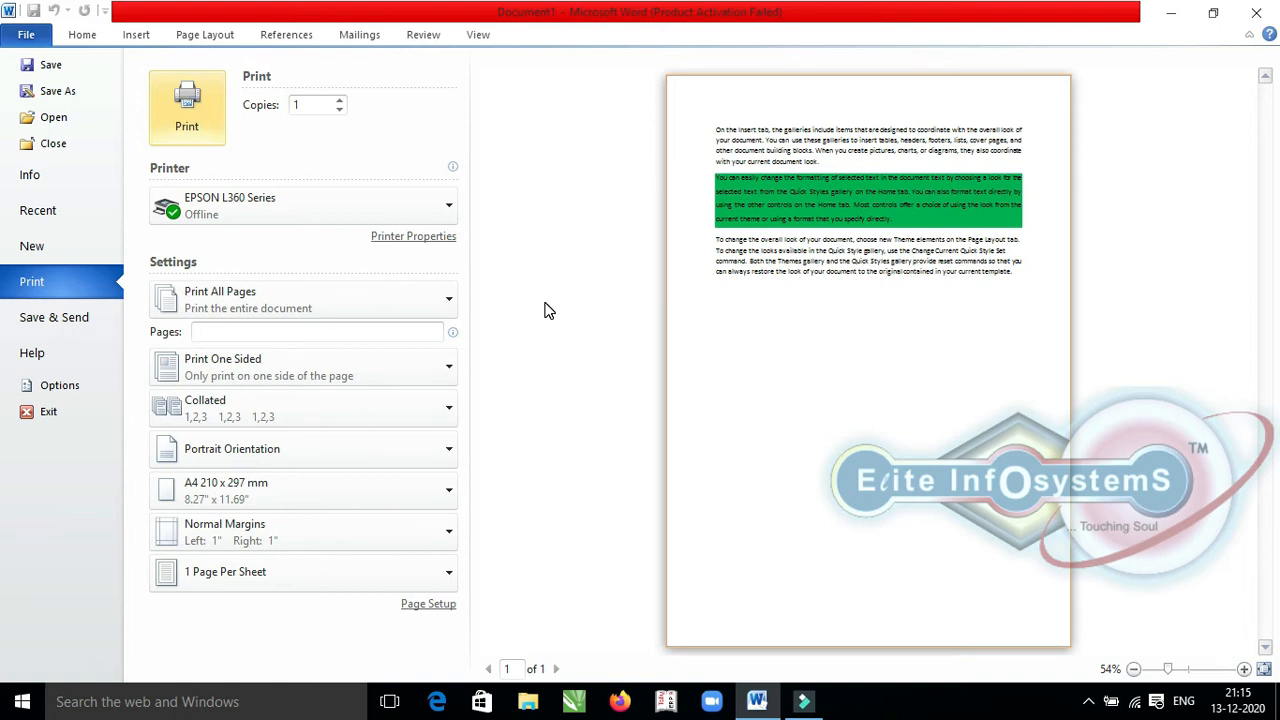
key("Escape")
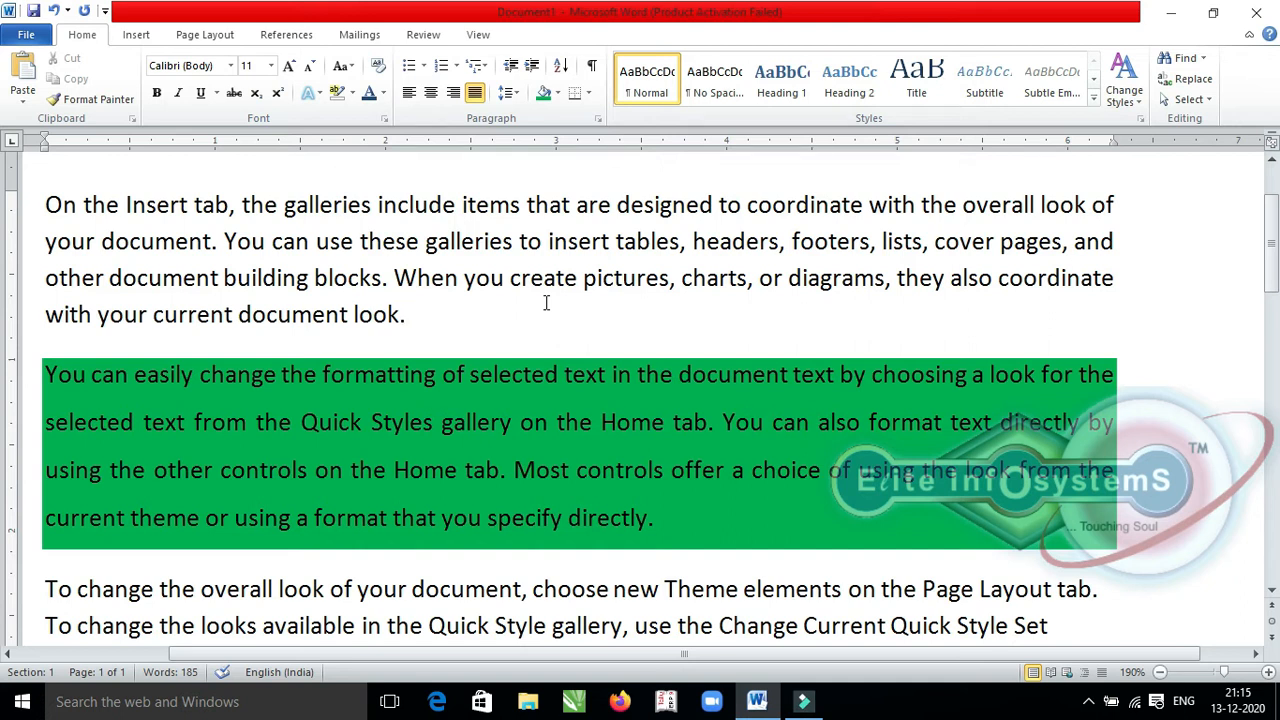
left_click(560, 94)
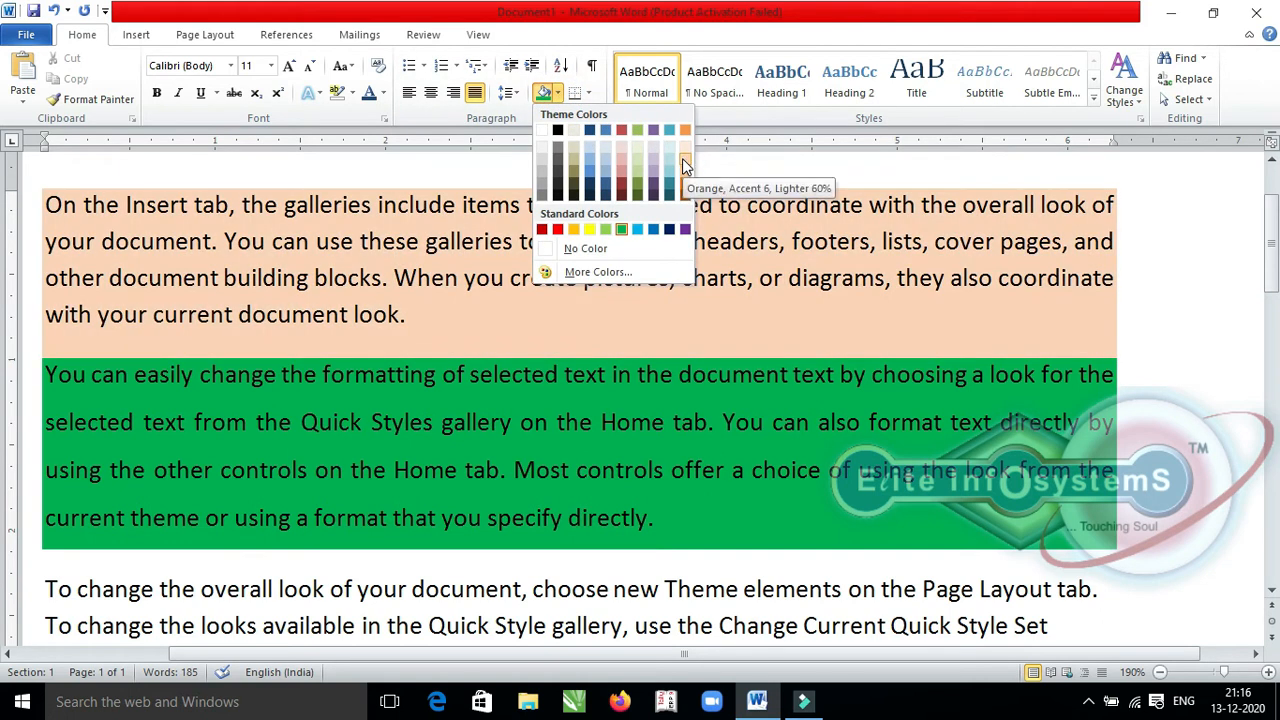
left_click(682, 158)
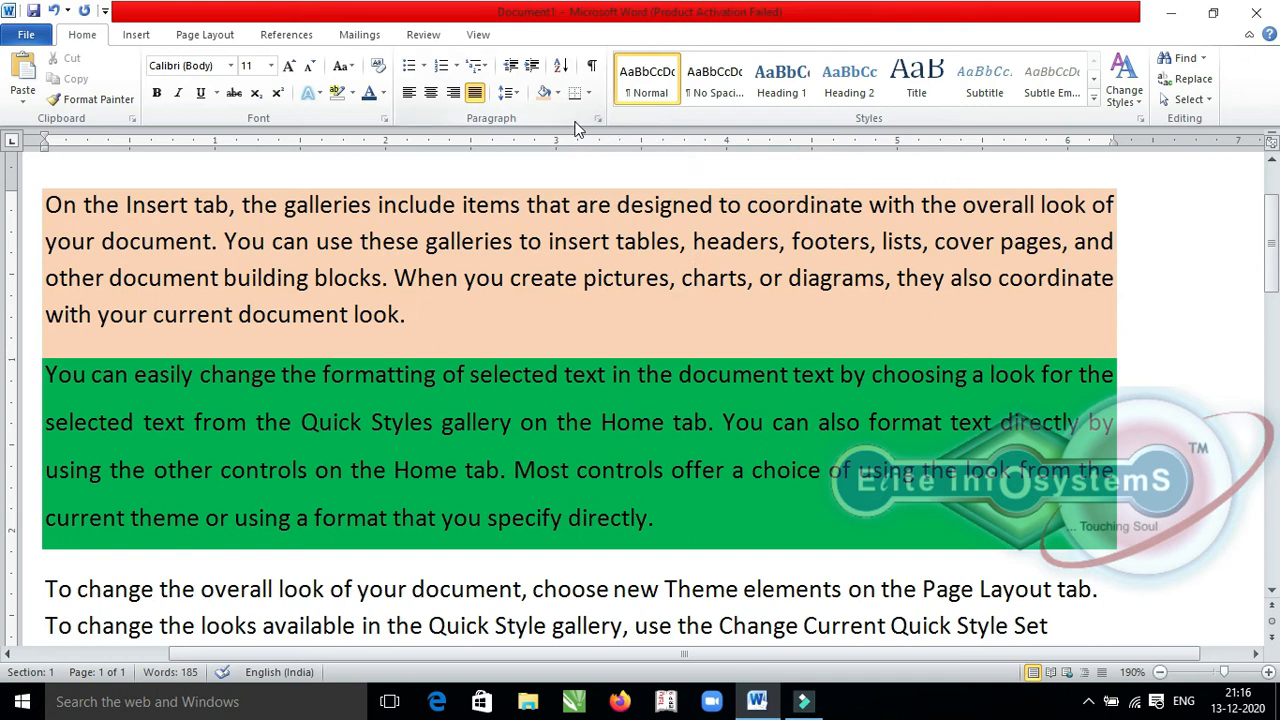
Step: Remove the green shading from the second paragraph by setting it to No Color
left_click(492, 378)
left_click(558, 92)
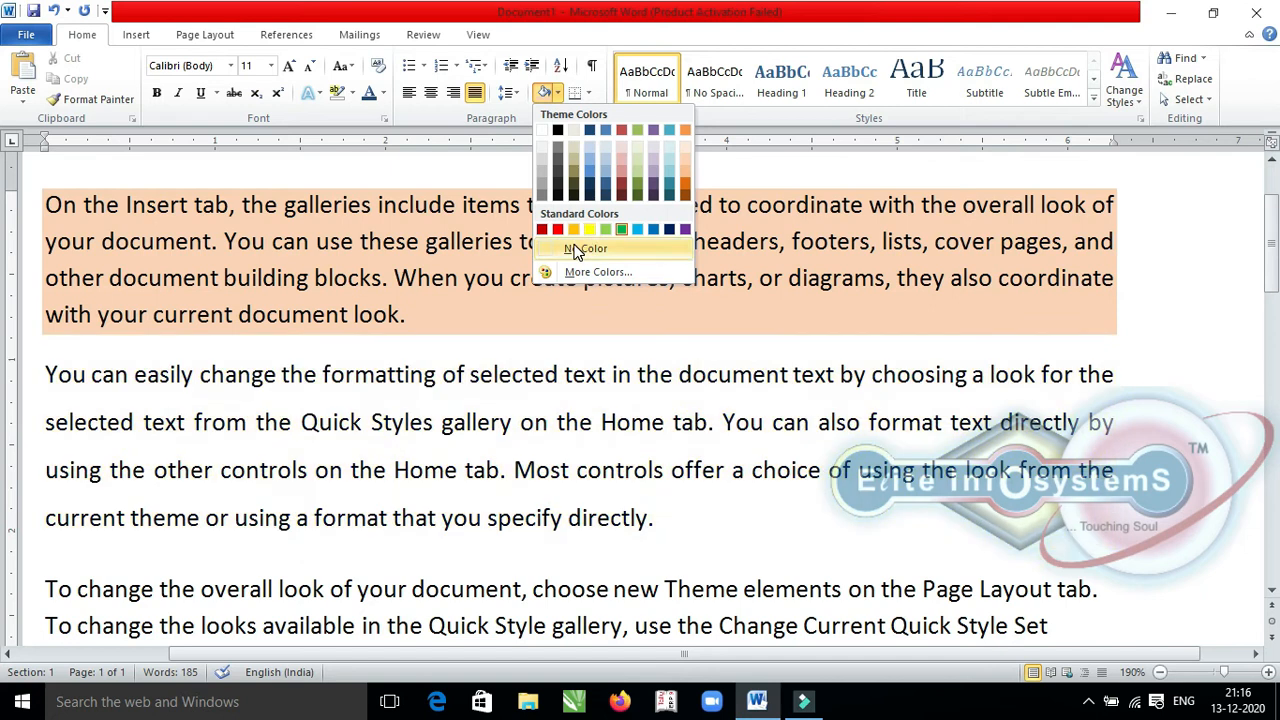
left_click(577, 250)
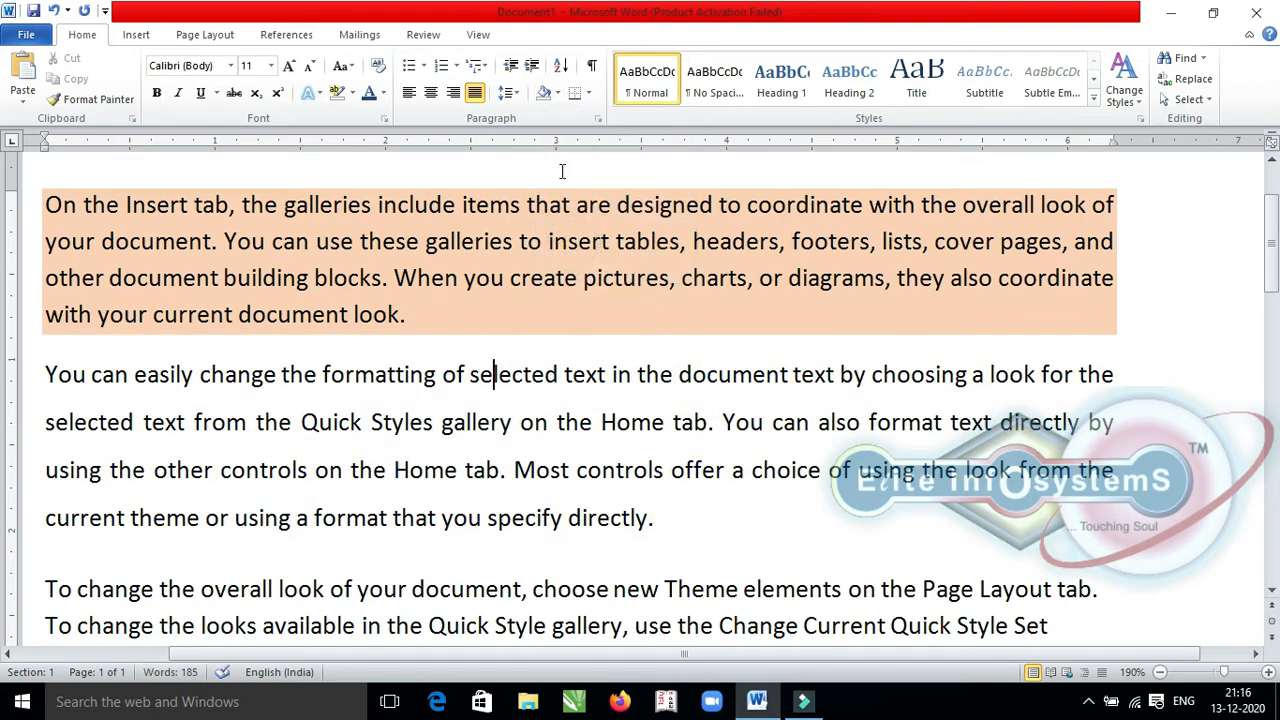
Step: Add outside borders to the second paragraph, and remove its right and left borders
left_click(587, 93)
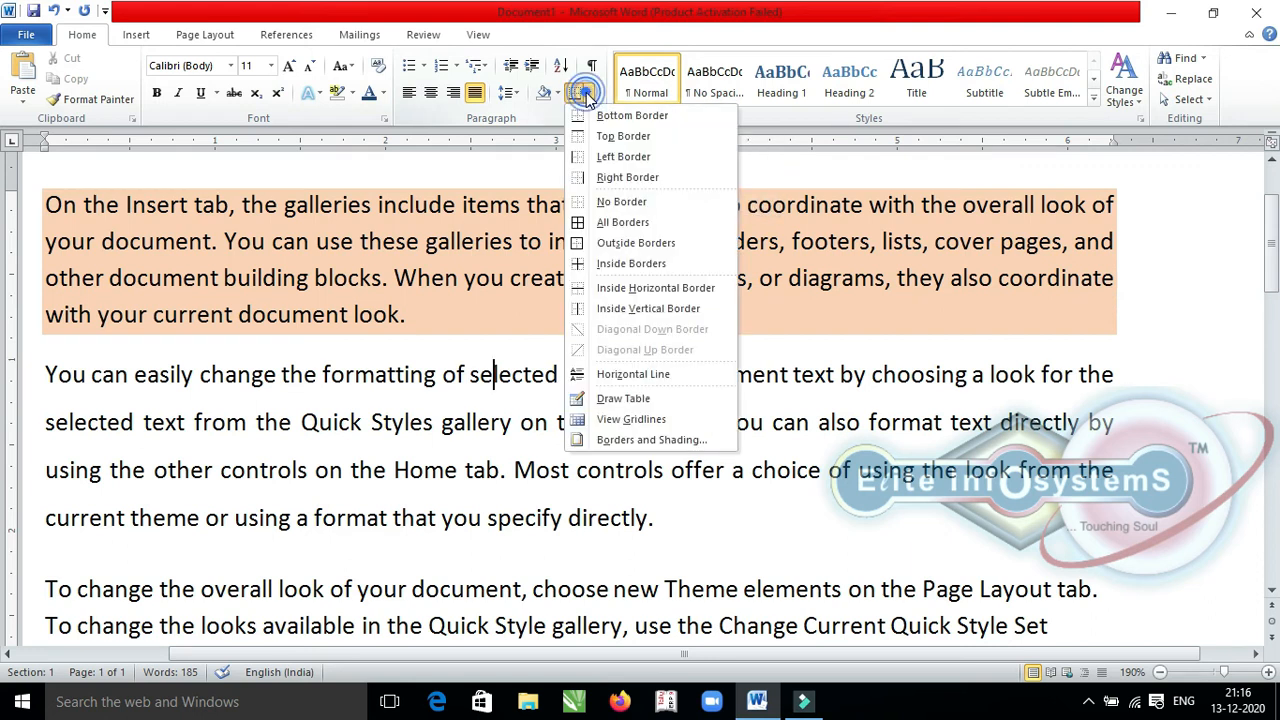
left_click(632, 247)
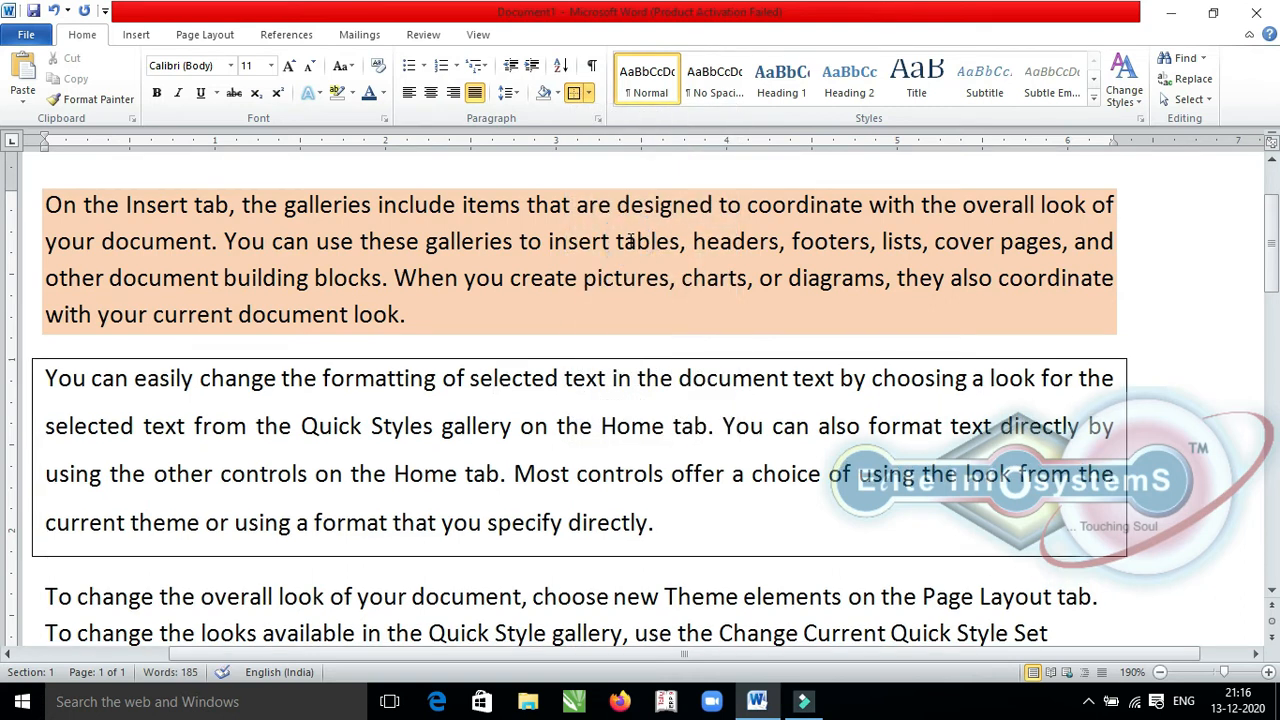
left_click(591, 93)
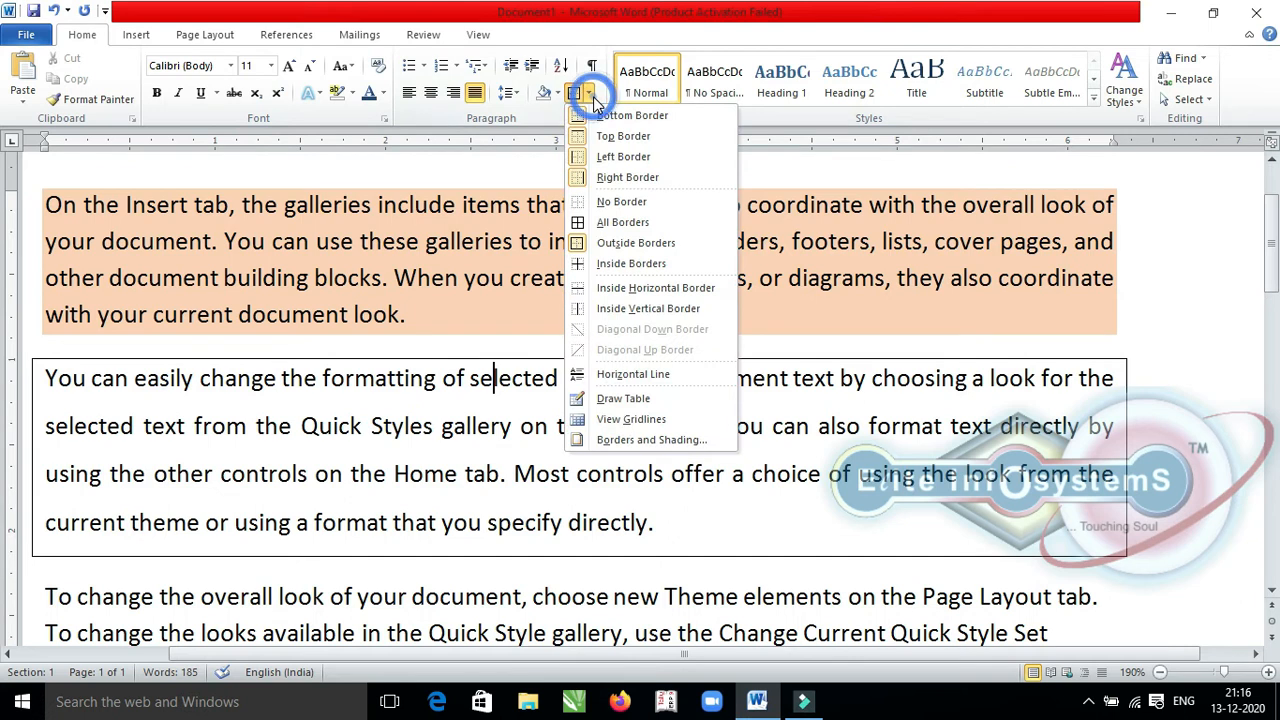
left_click(594, 181)
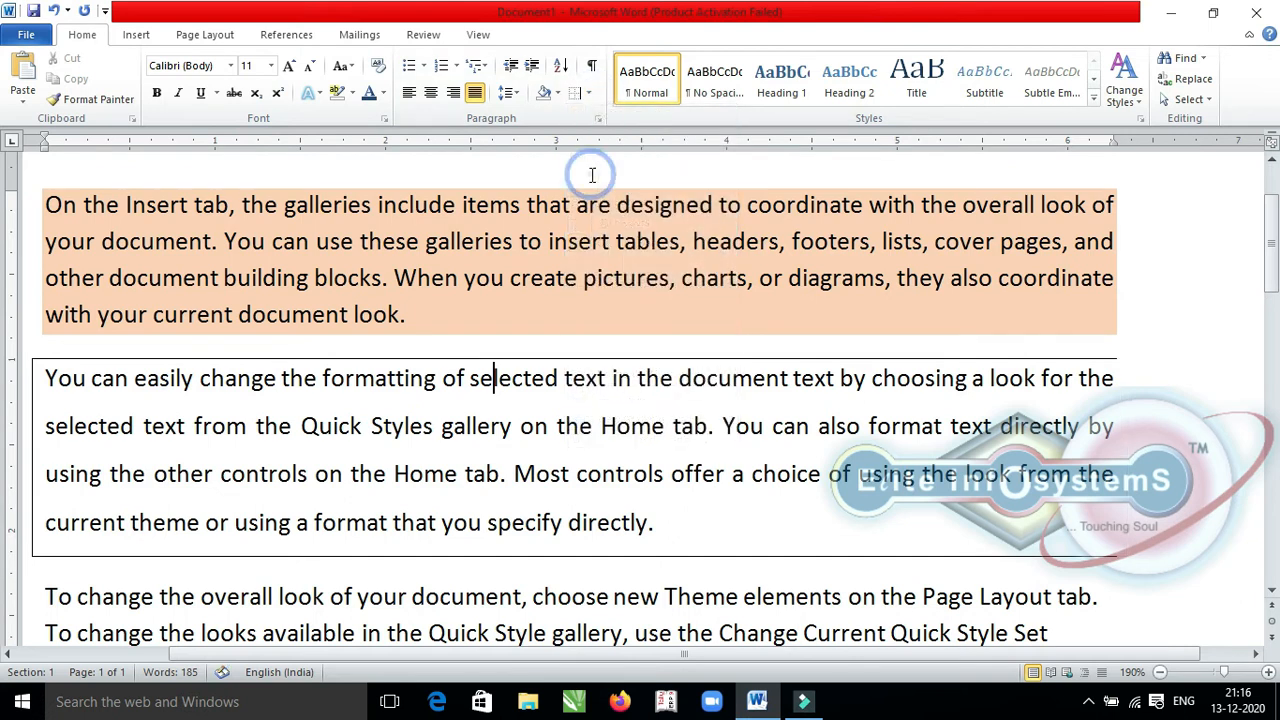
left_click(589, 93)
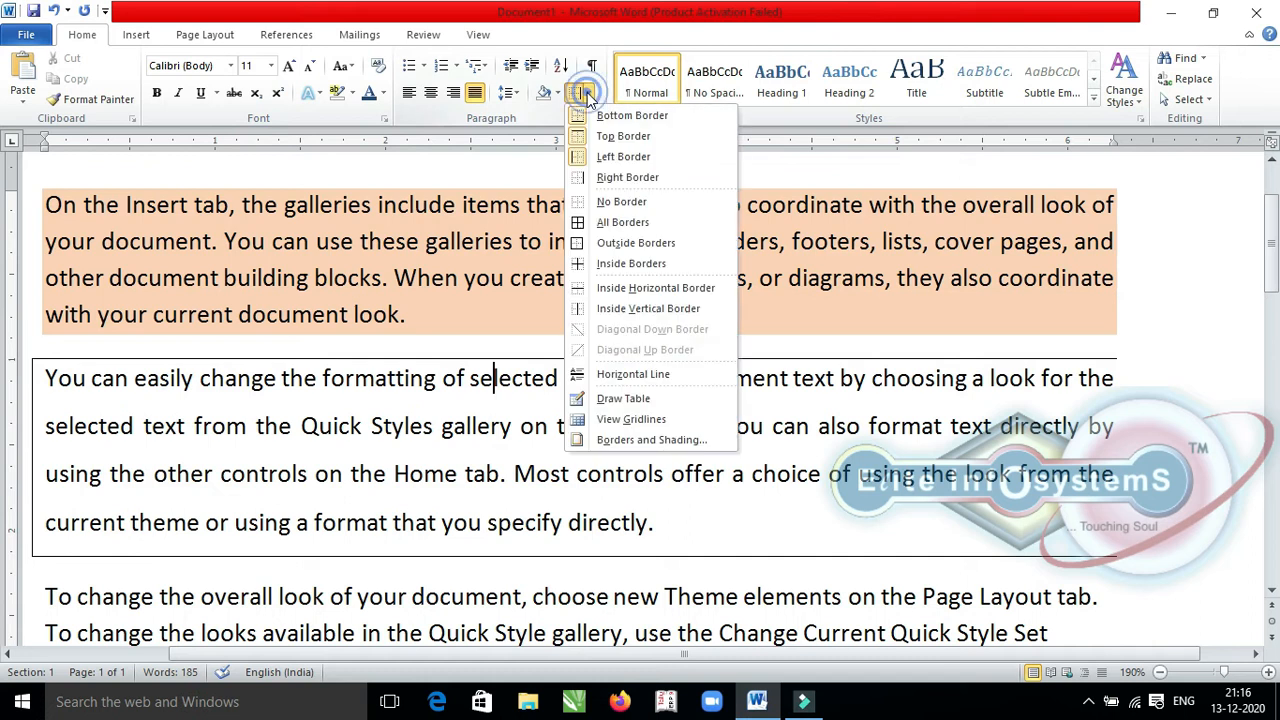
left_click(599, 156)
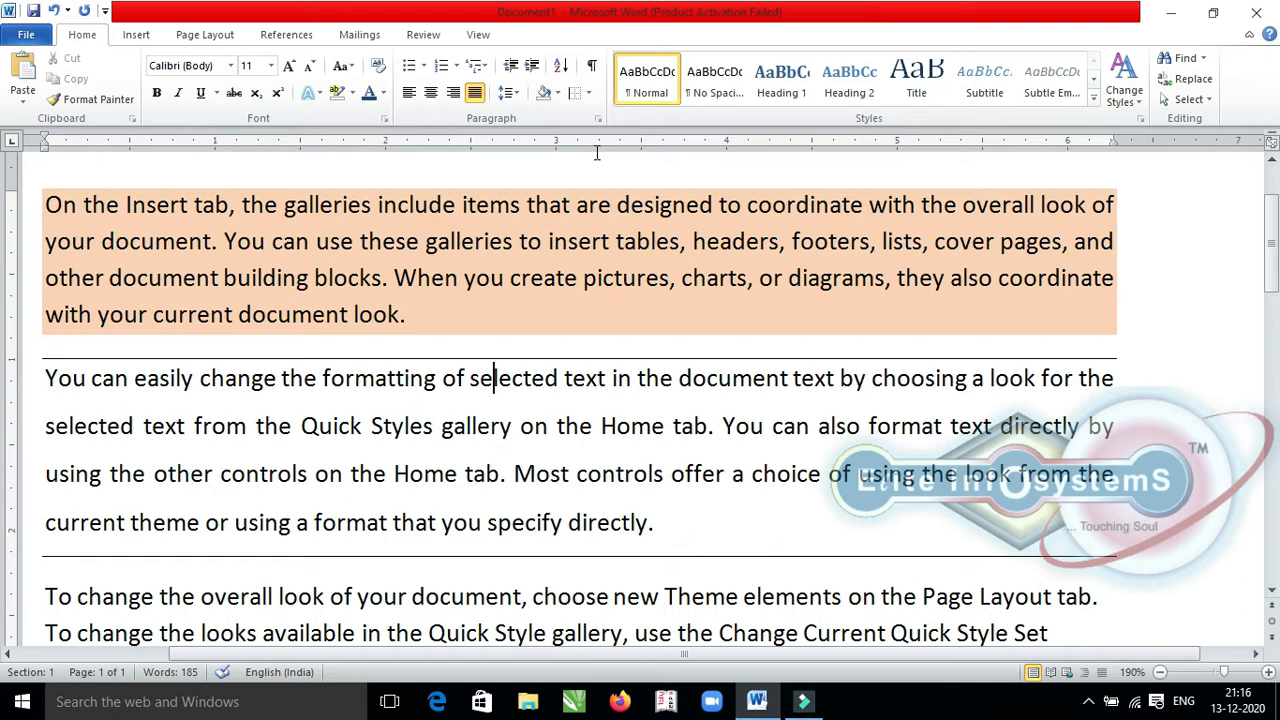
left_click(589, 93)
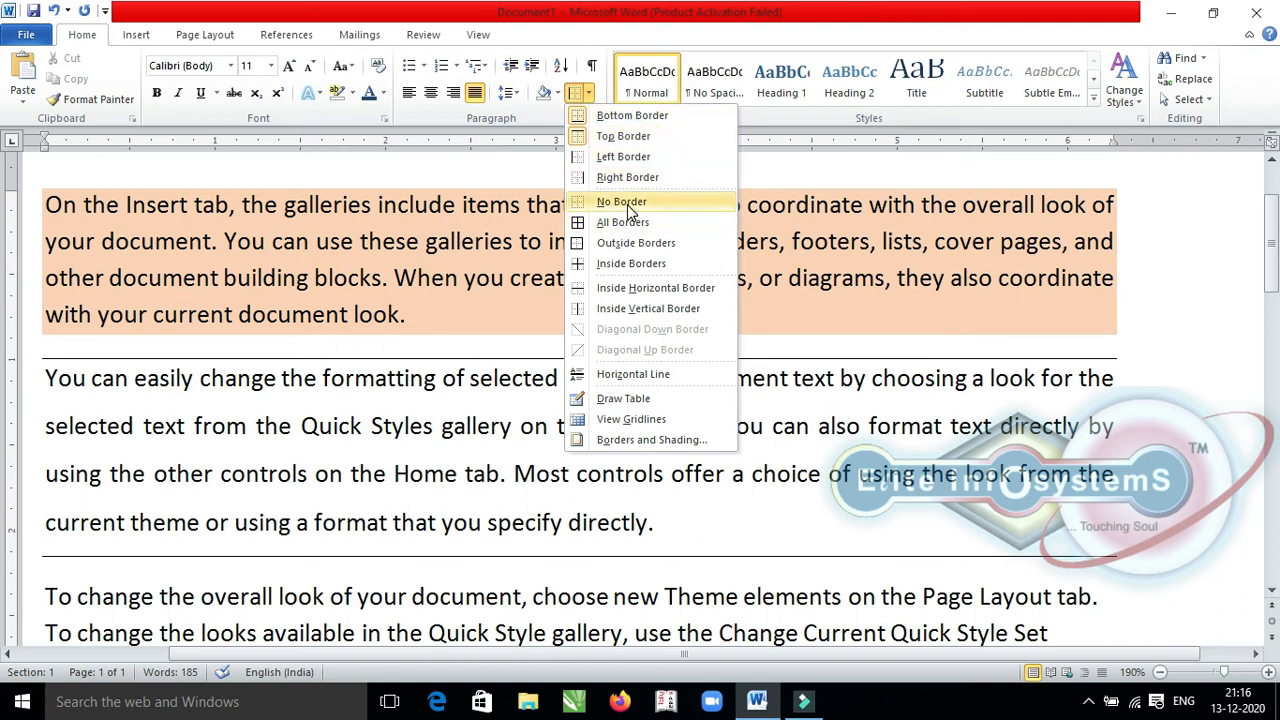
left_click(492, 246)
left_click(490, 397)
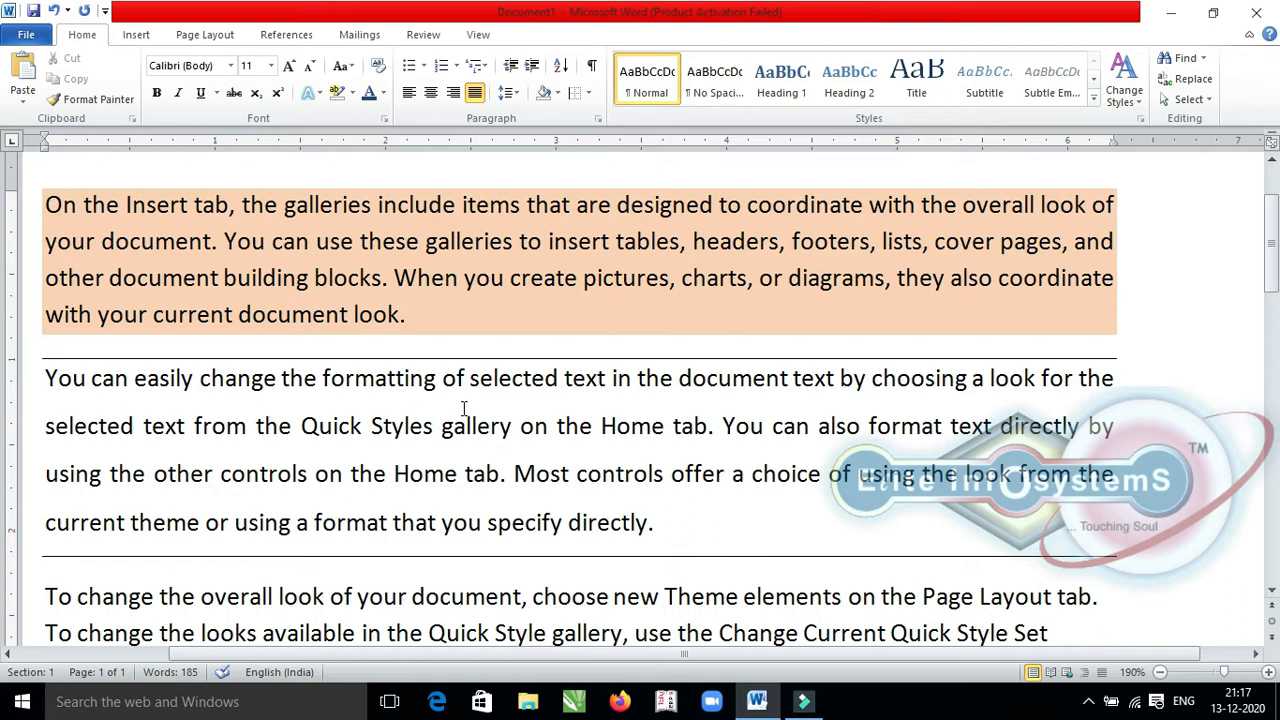
Step: Replace all the document text with a list of seven sample first names, one per paragraph
key("ctrl+a")
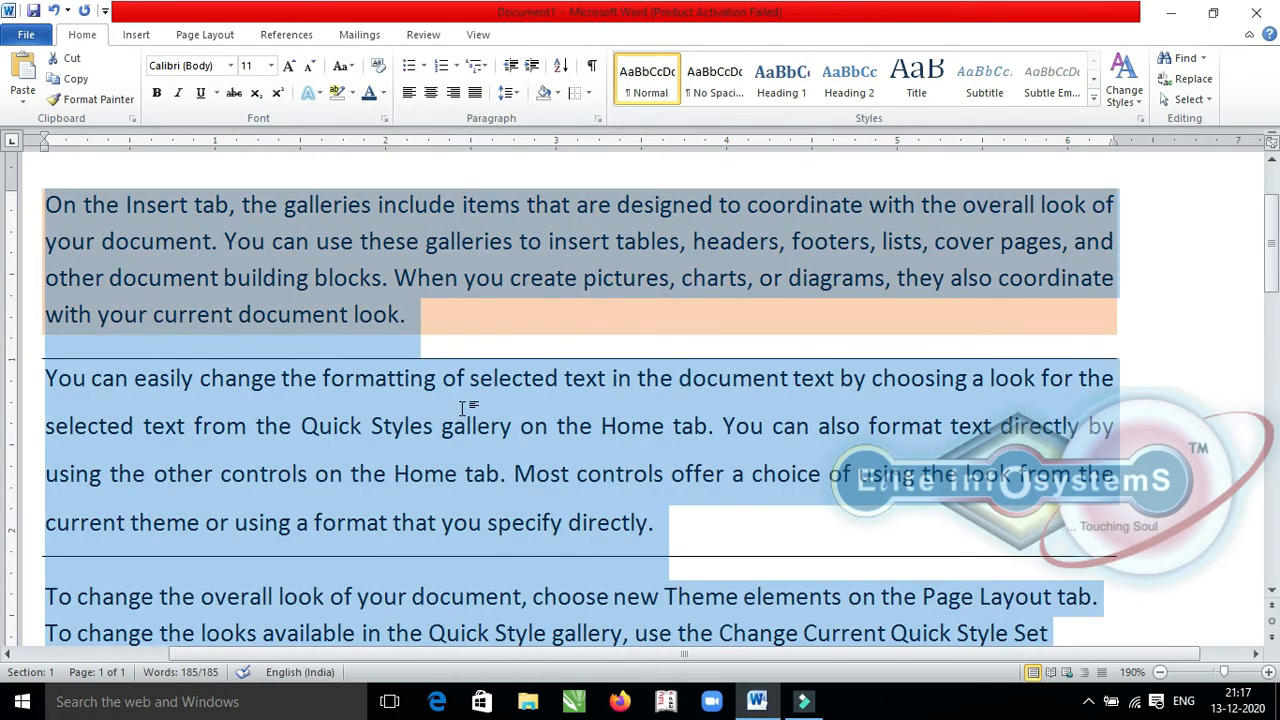
key("Delete")
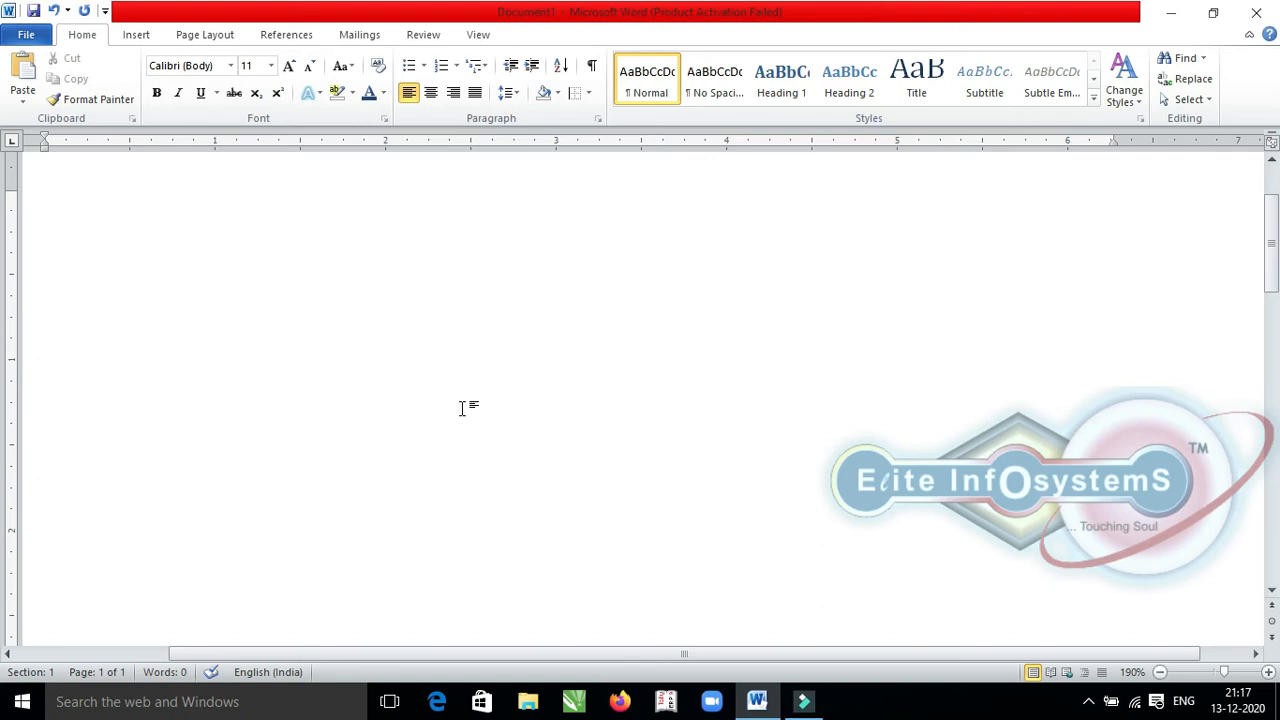
type("aman")
key("Return")
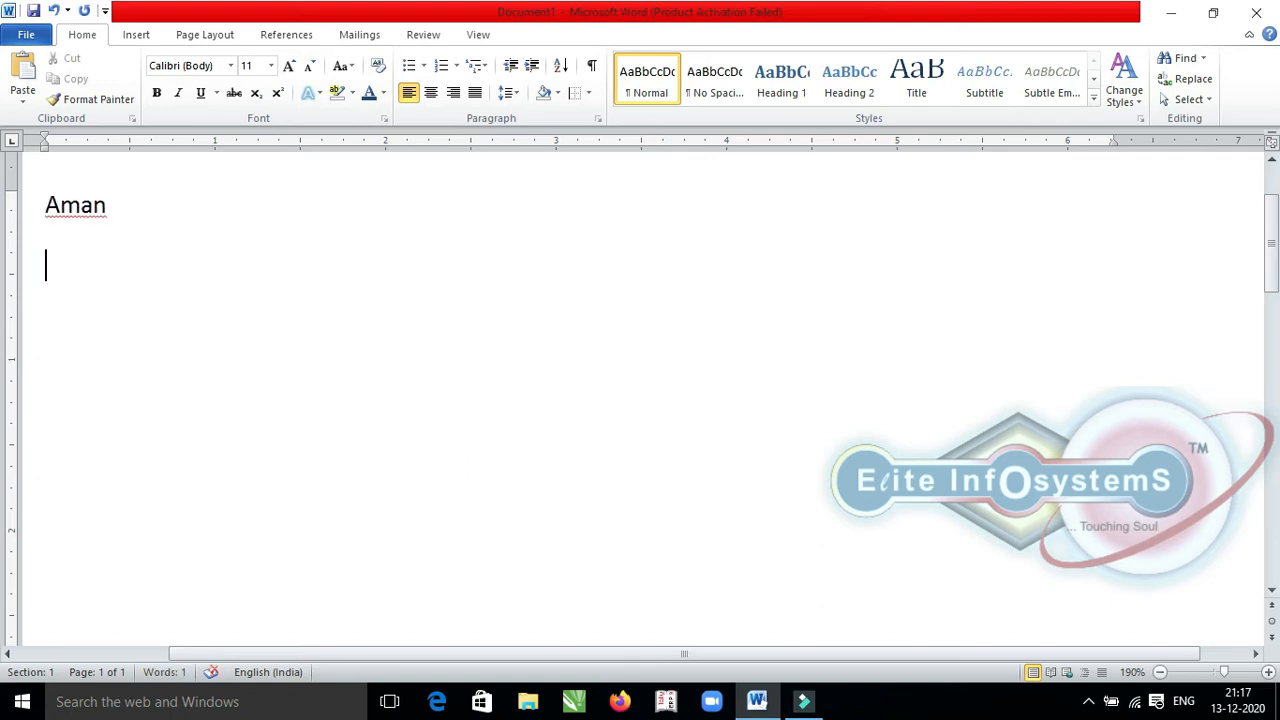
type("rohit")
key("Return")
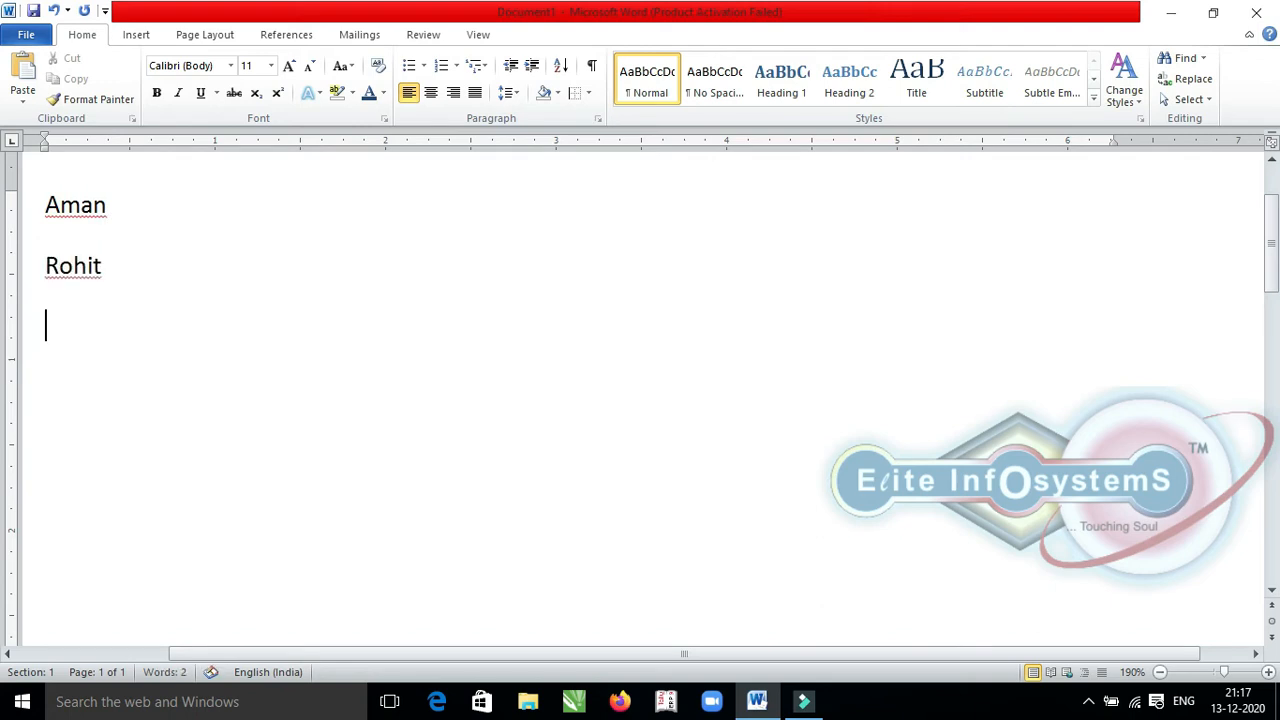
type("chetan")
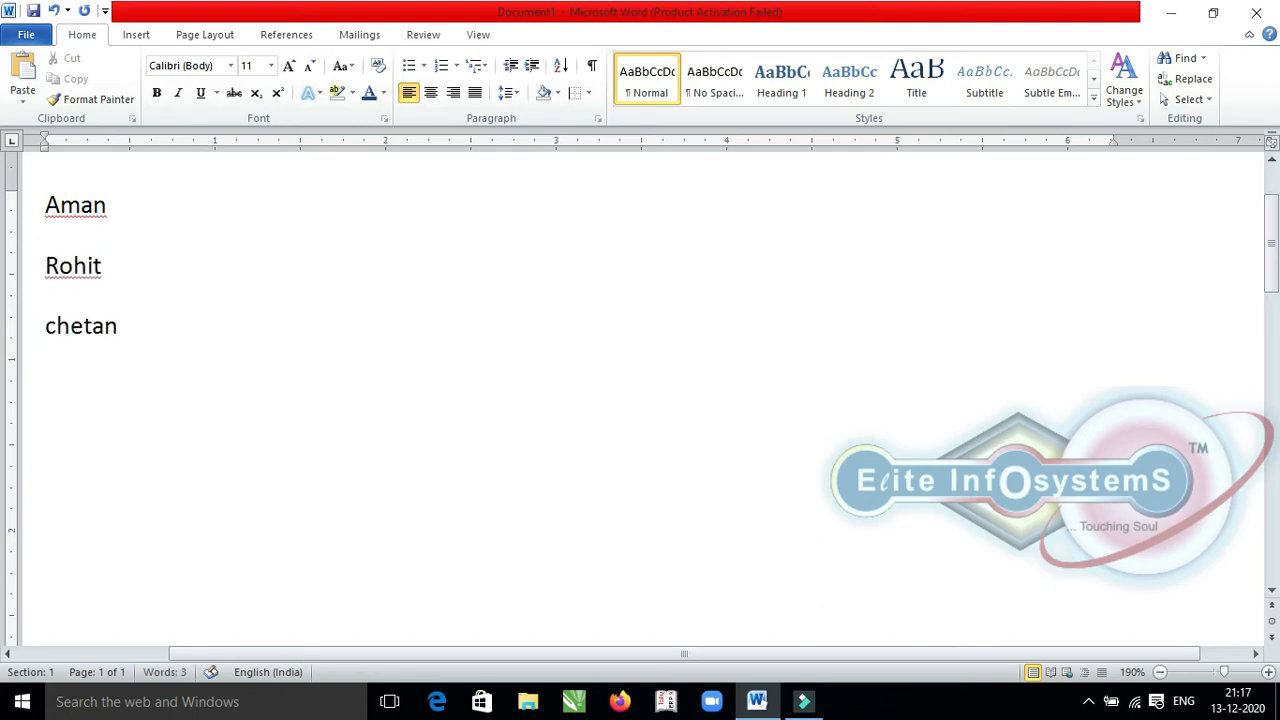
key("Return")
type("kamal")
key("Return")
type("sanjay")
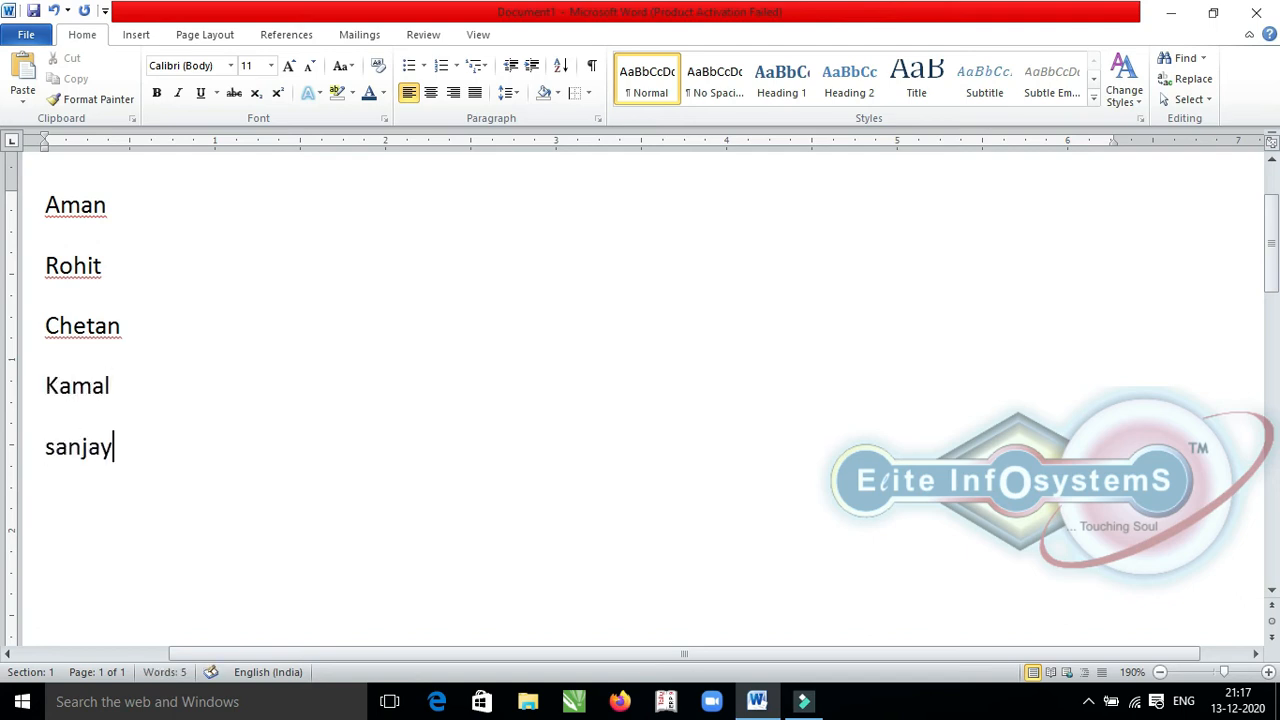
key("Return")
type("yo")
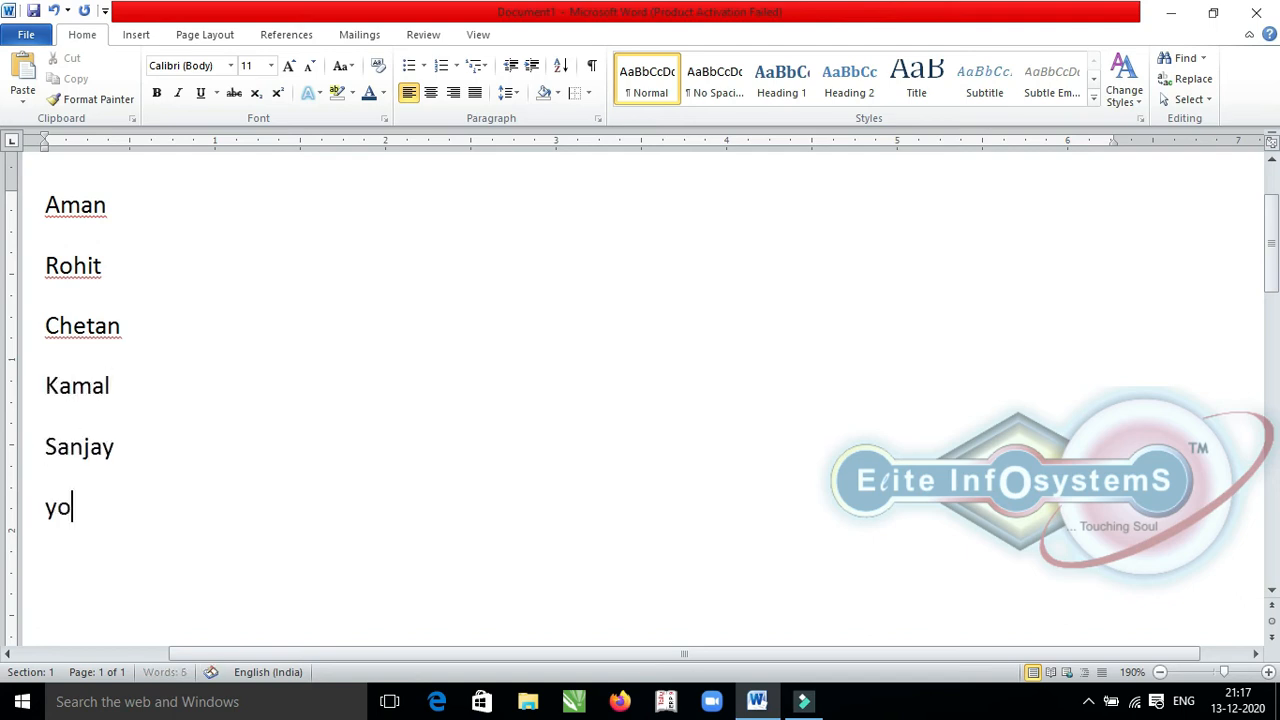
key("BackSpace")
type("uraj")
key("Return")
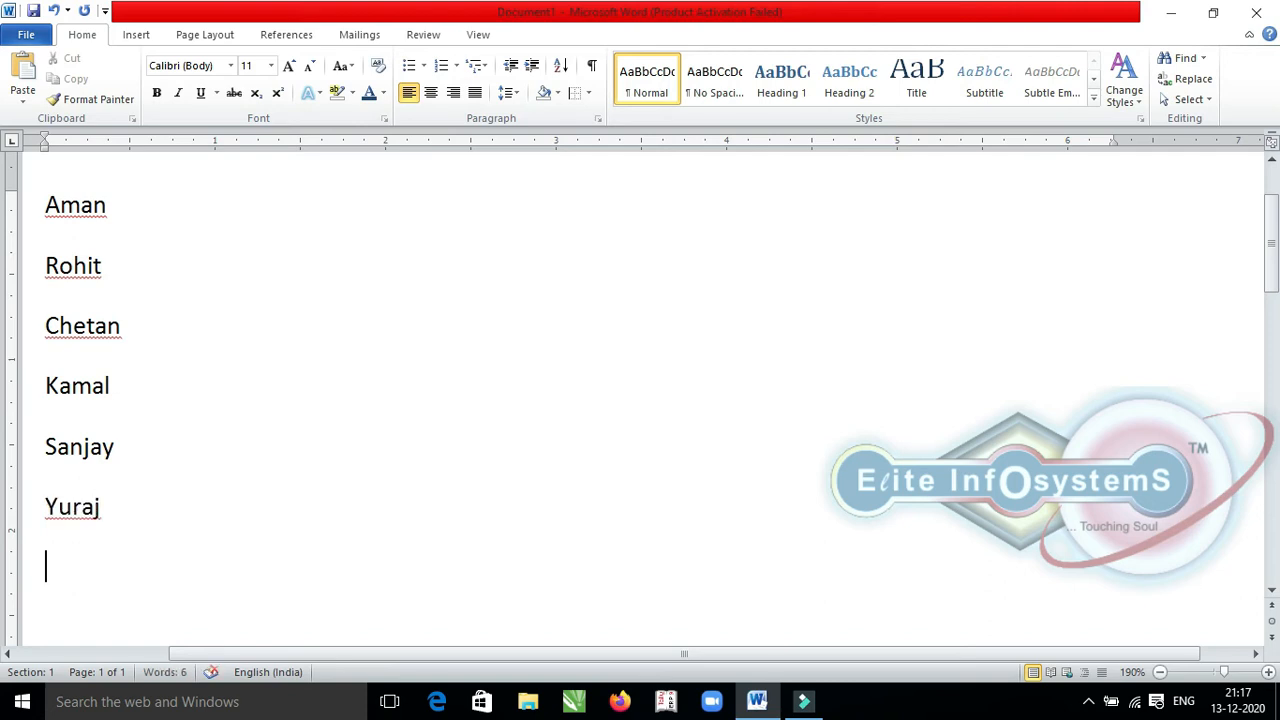
type("babli")
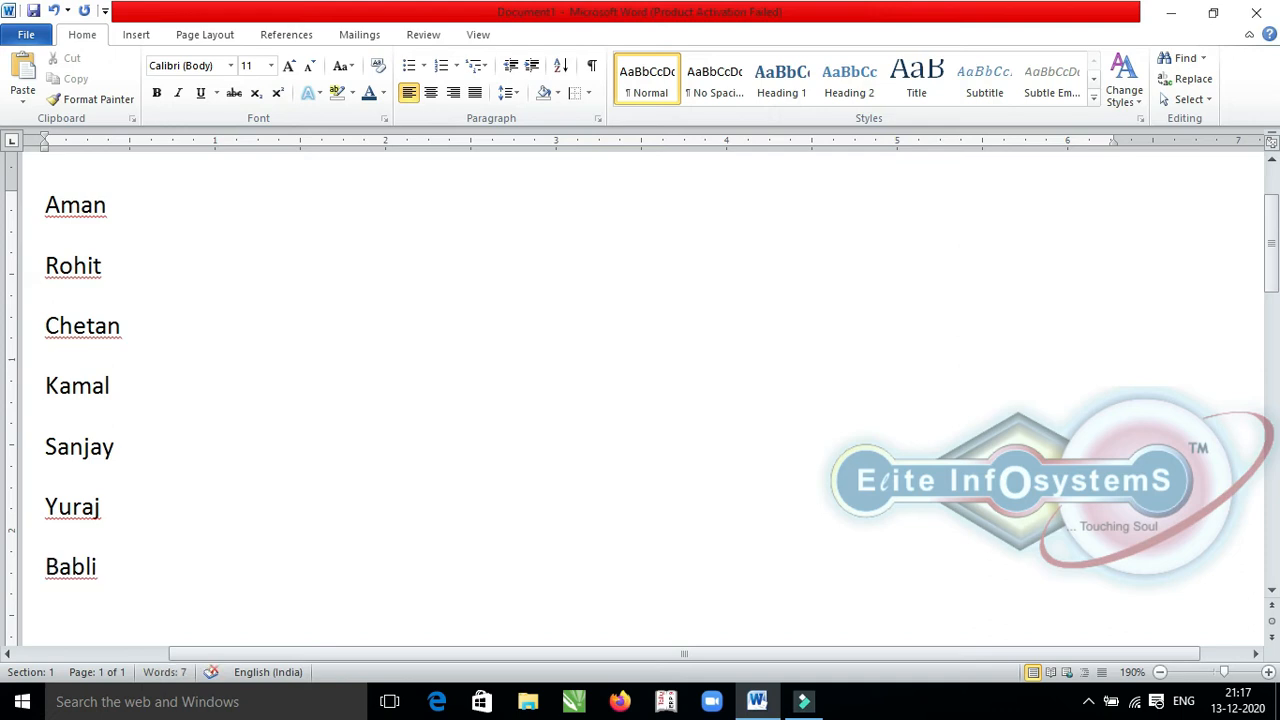
Step: Sort the whole list of names by paragraphs as text in ascending order
key("ctrl+a")
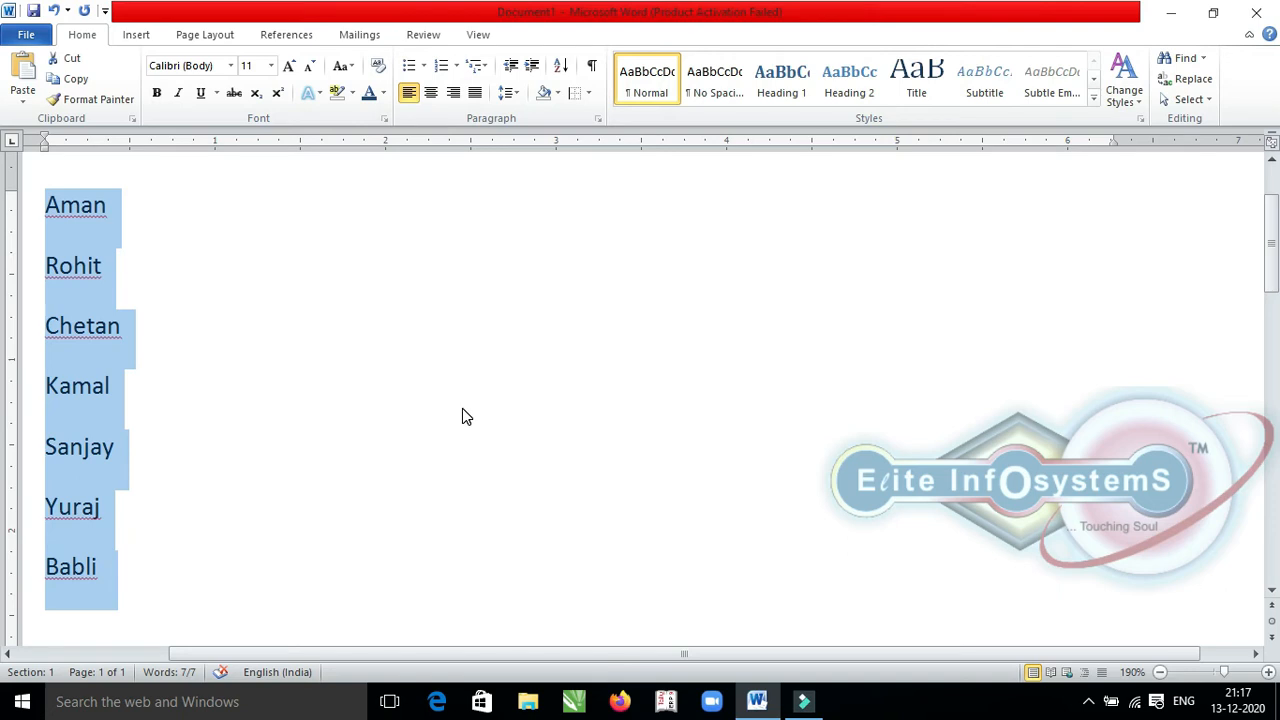
left_click(566, 72)
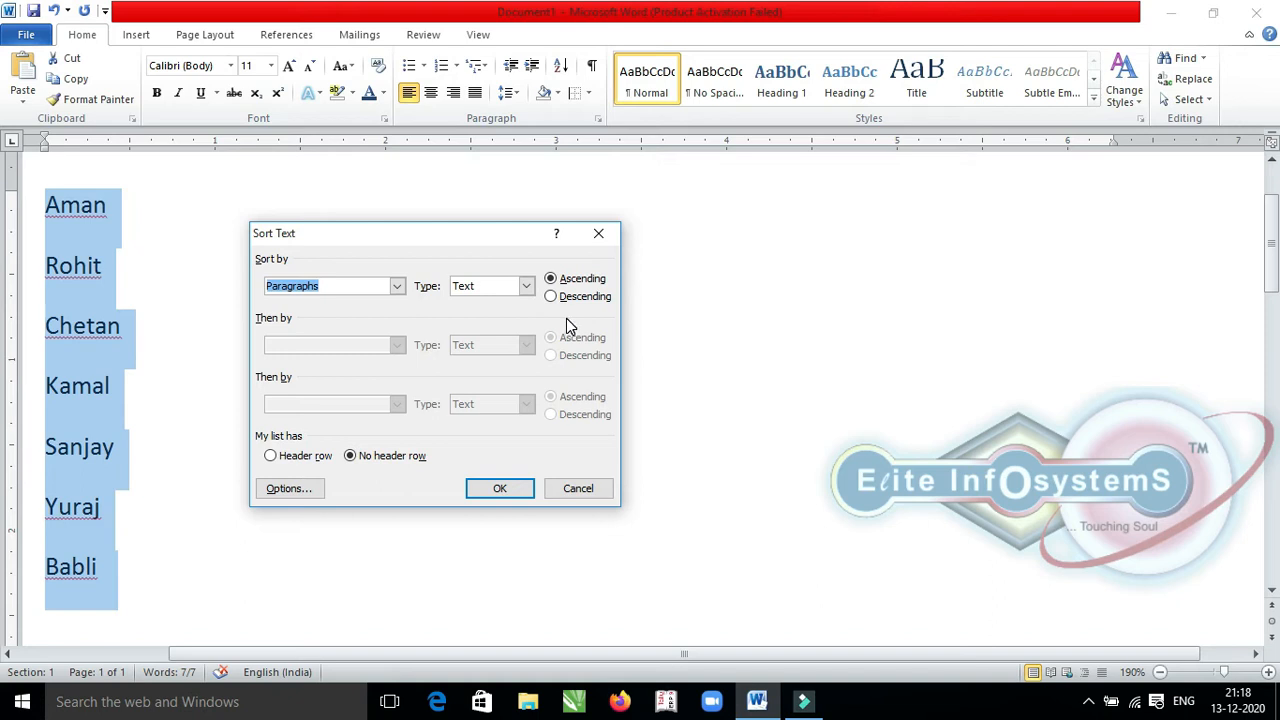
left_click(500, 489)
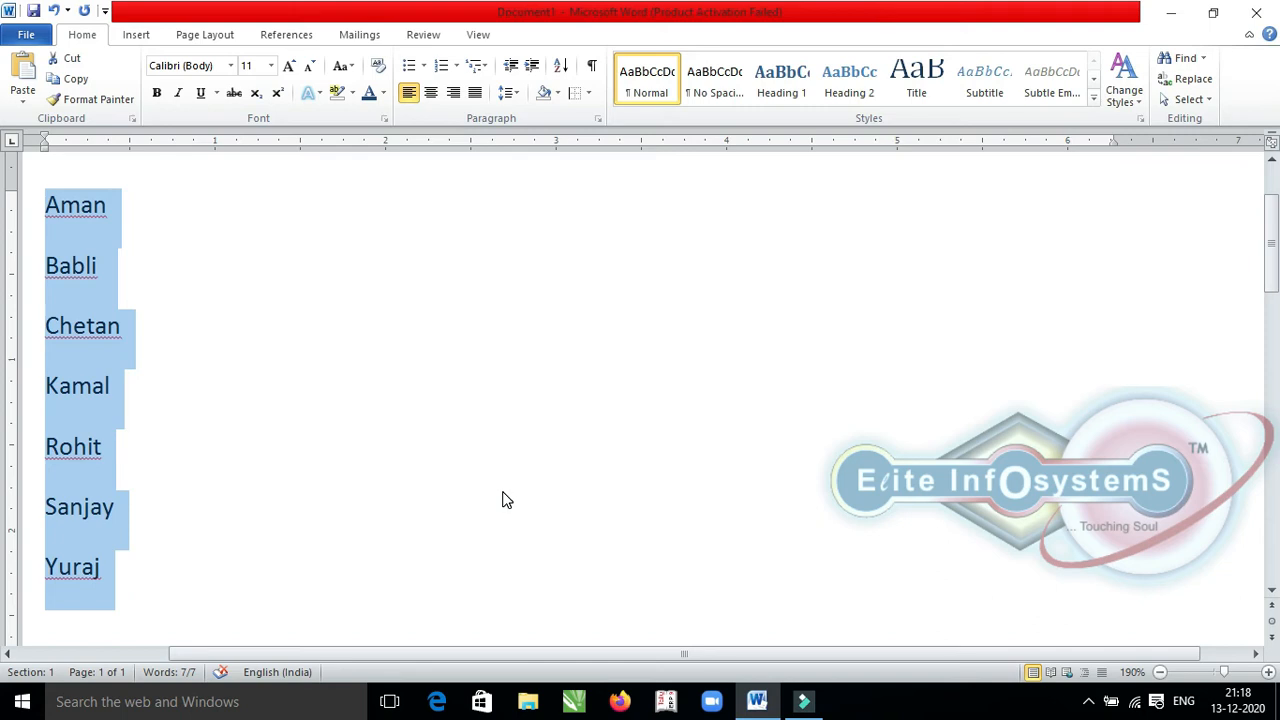
Step: Sort the list of names in descending order
left_click(563, 65)
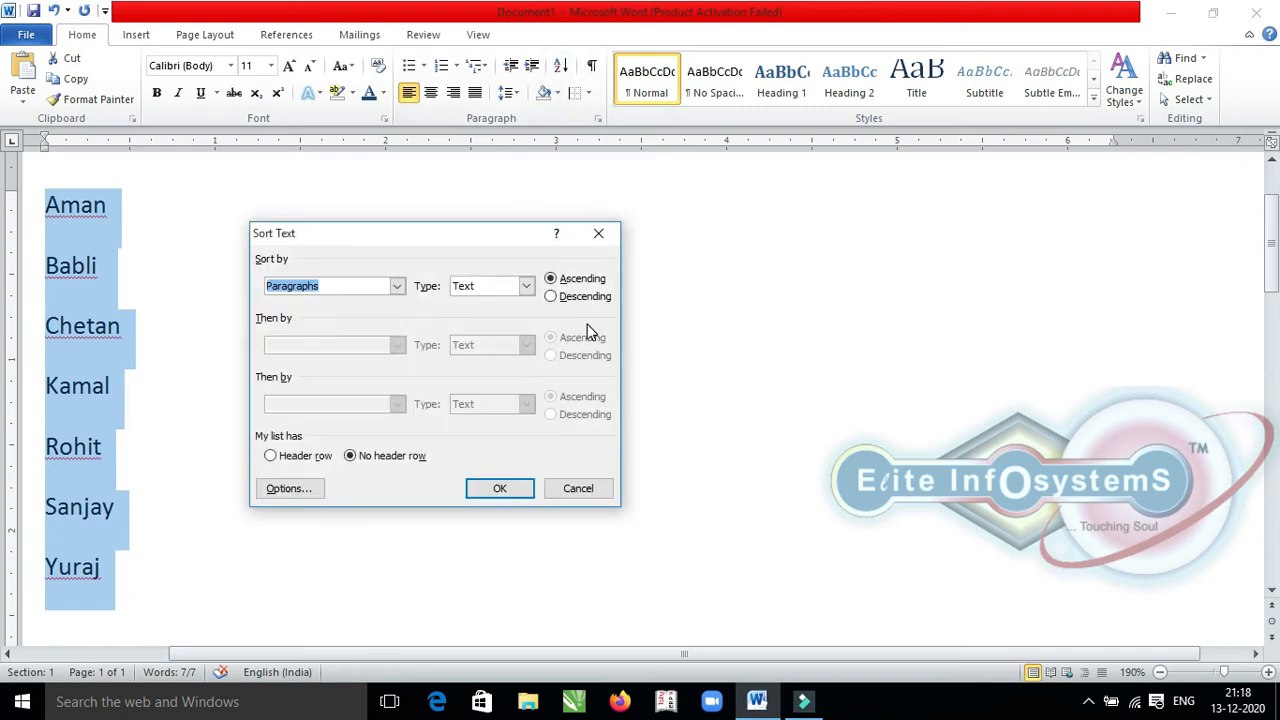
left_click(551, 297)
key("Return")
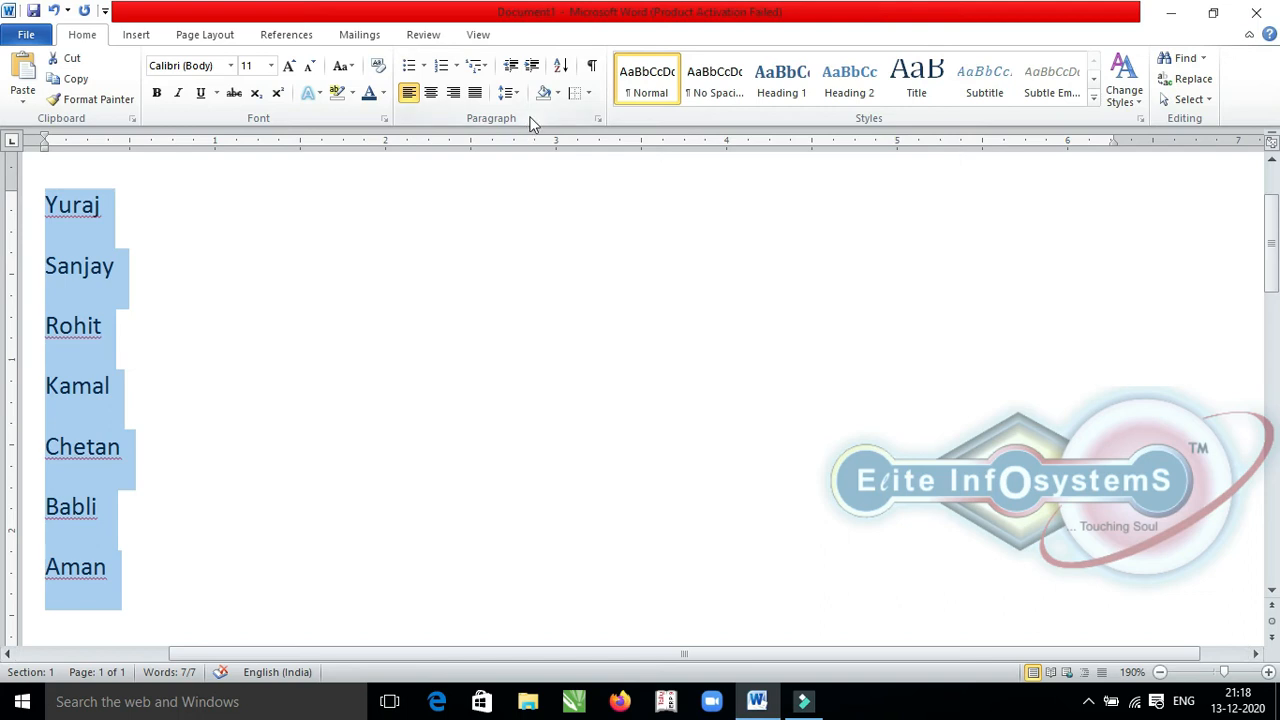
Step: Sort the list of names back into ascending order
left_click(560, 65)
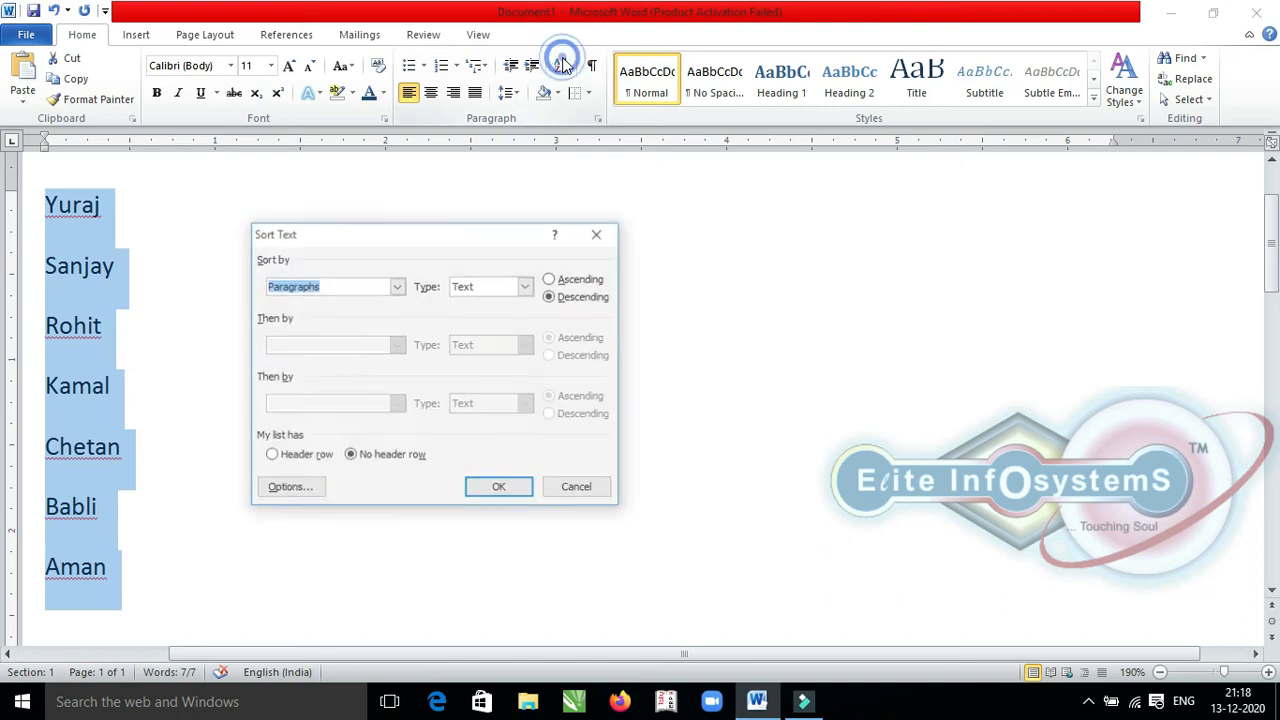
left_click(591, 280)
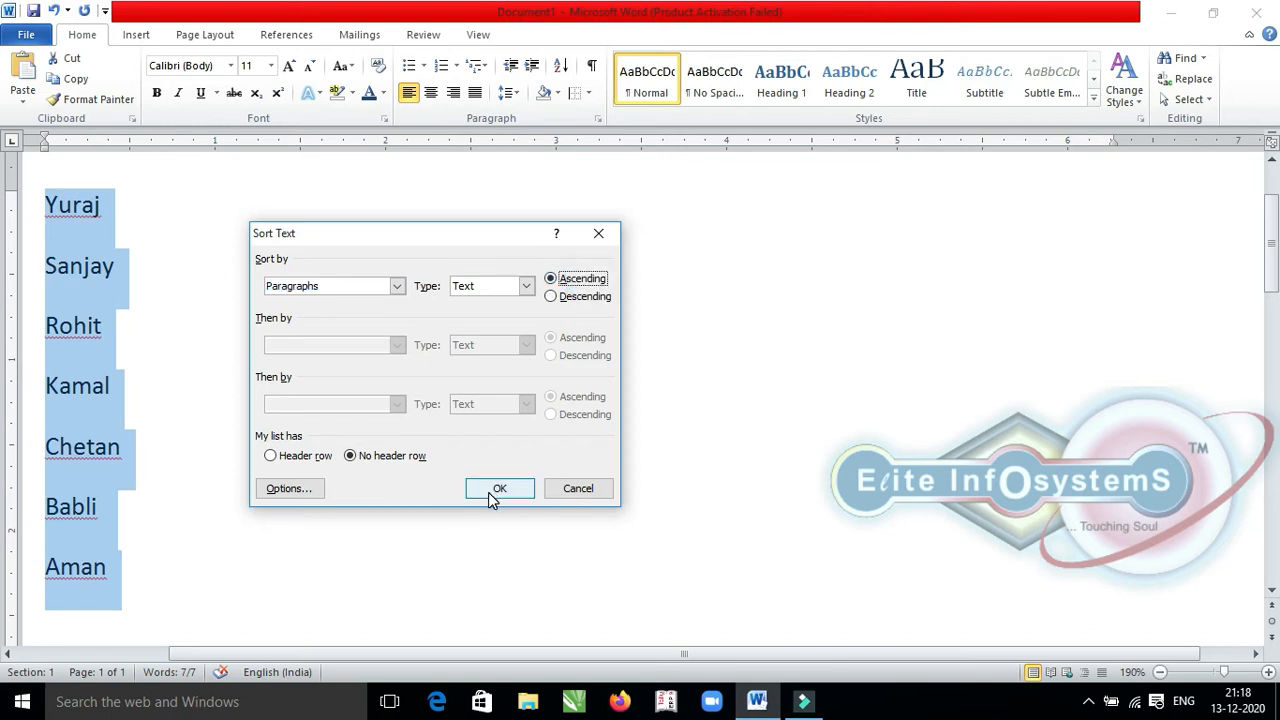
left_click(498, 490)
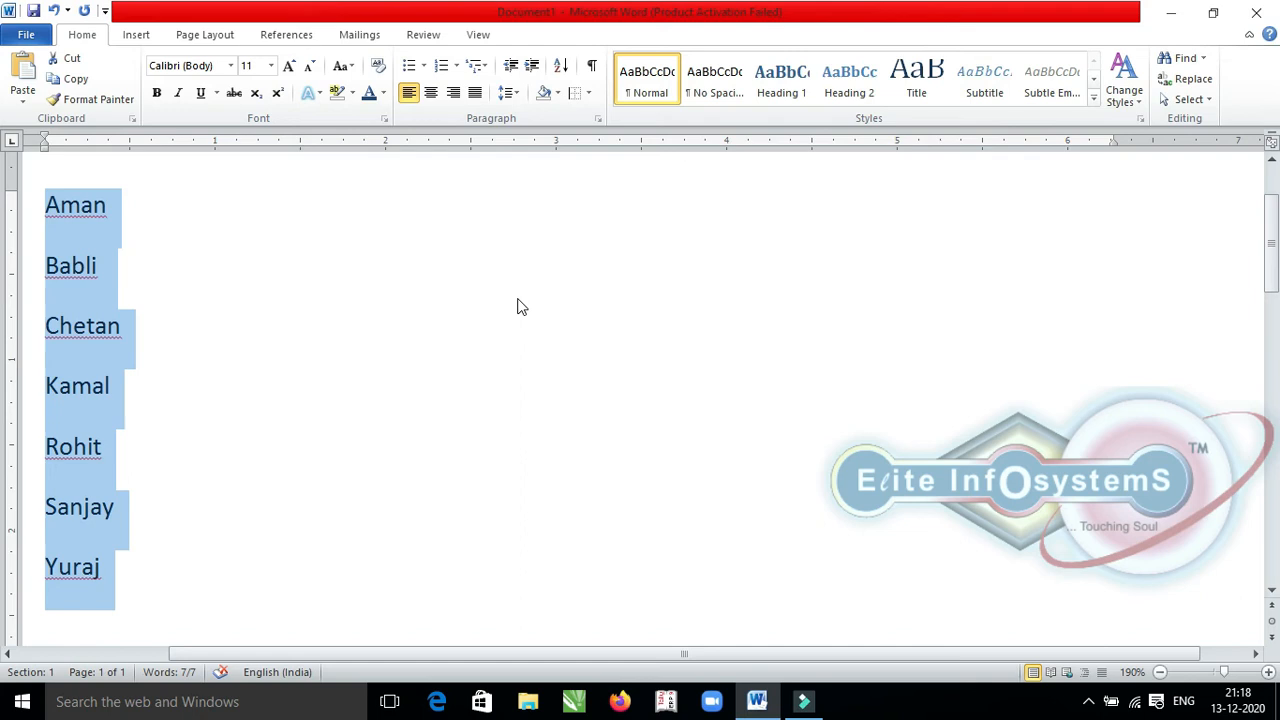
Step: Turn the sorted names into a numbered list in the 1., 2., 3. format
scroll(520, 300, "down", 1)
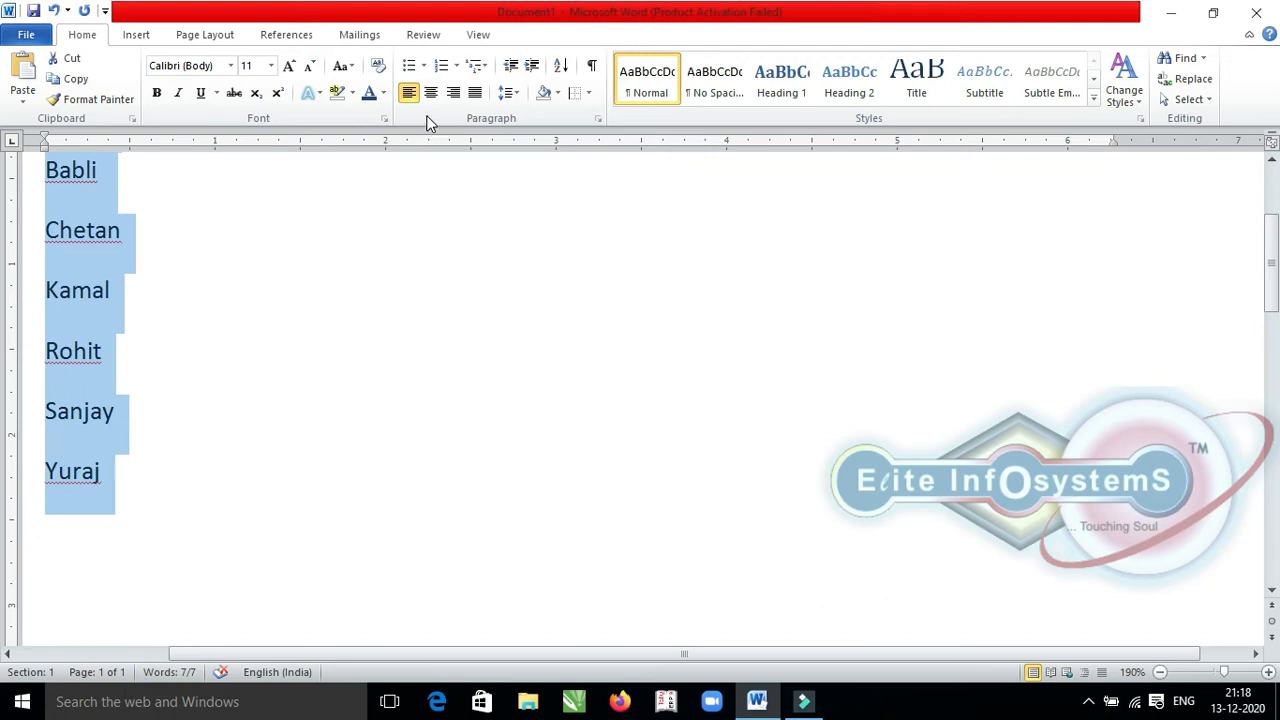
left_click(449, 67)
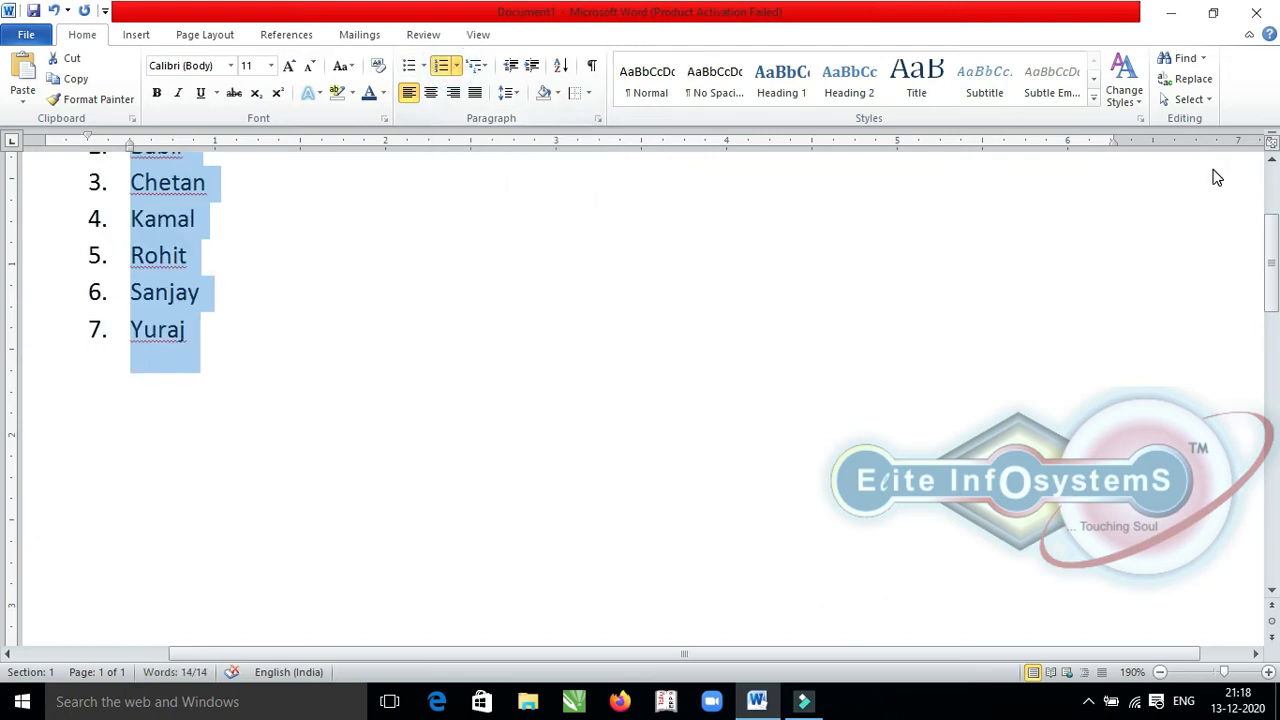
scroll(1275, 178, "up", 3)
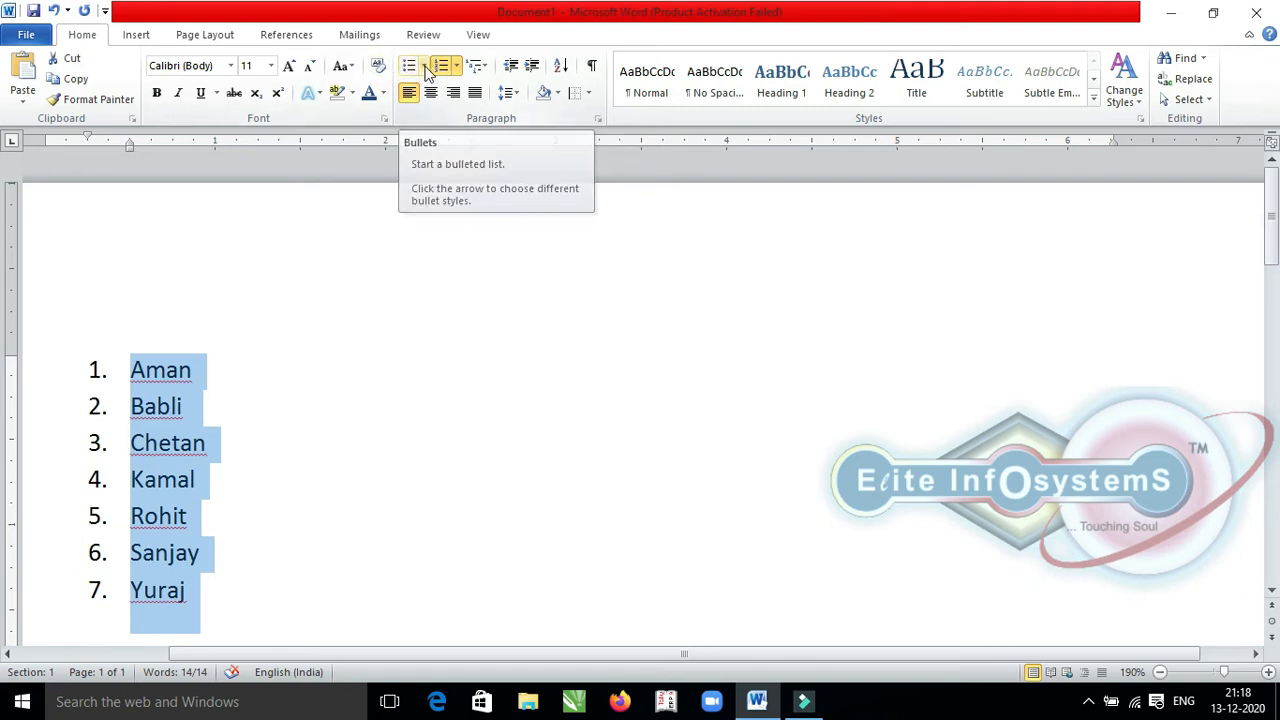
Step: Change the names list to four-diamond bullets, and switch it to lowercase Roman numeral numbering (i., ii., iii.)
left_click(424, 66)
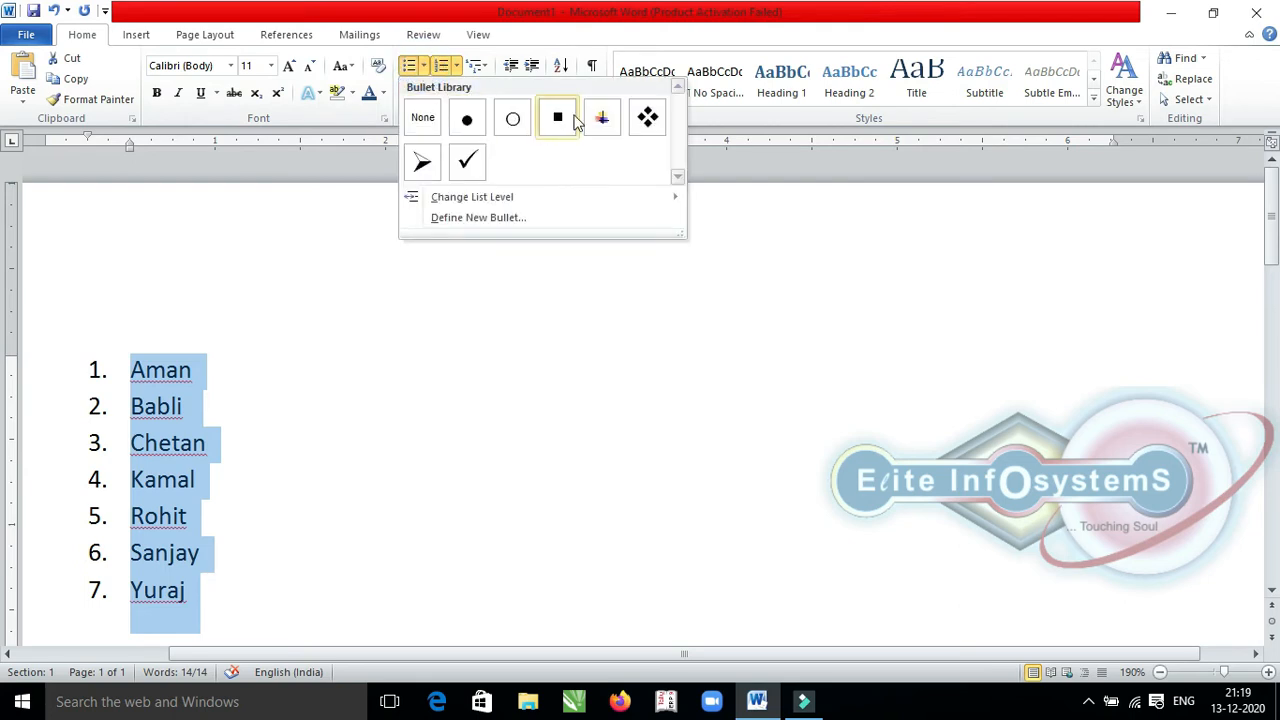
left_click(647, 117)
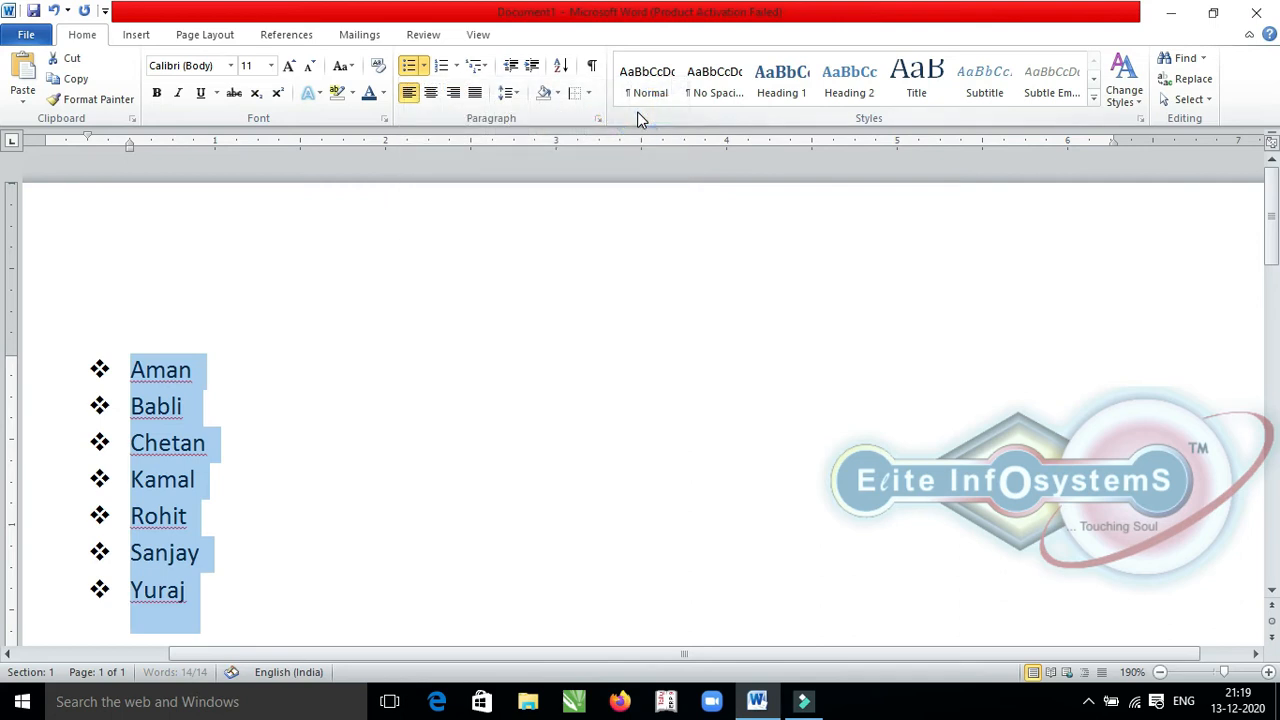
left_click(456, 65)
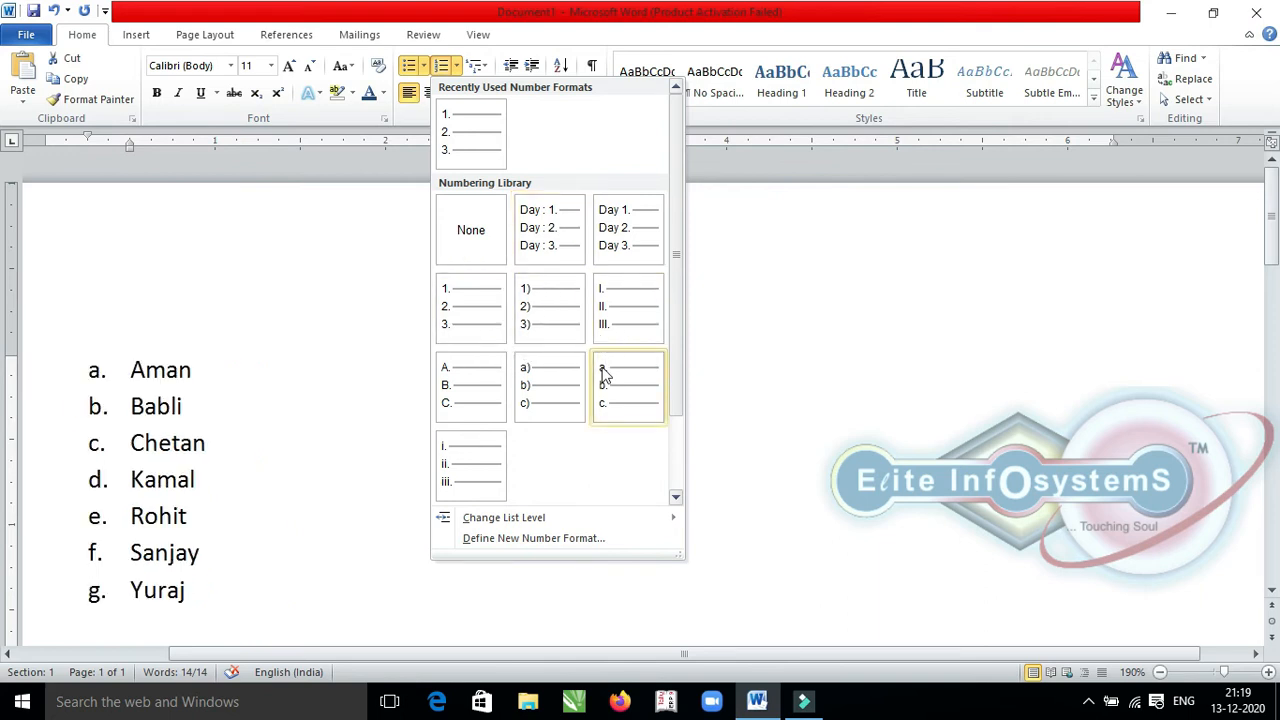
left_click(461, 457)
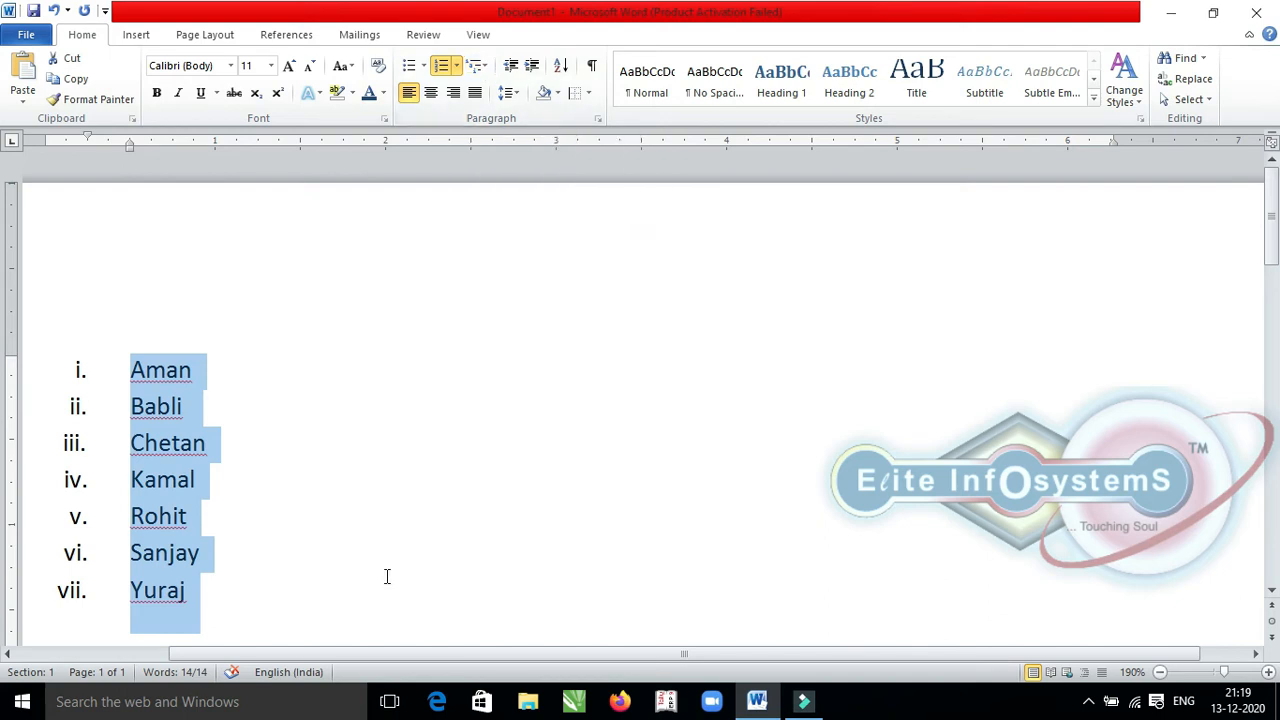
Step: Delete the names list and enter three separate lines reading Clipboard, Font and paragraph
key("Delete")
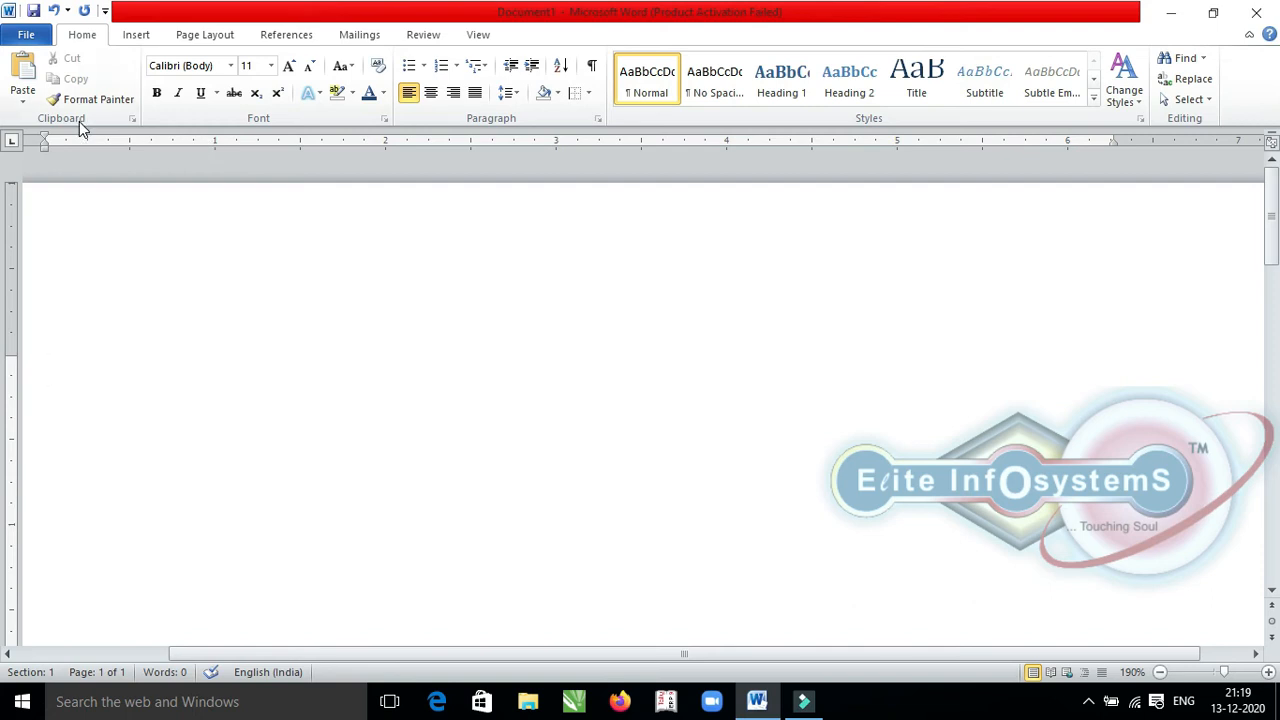
type("clipboard")
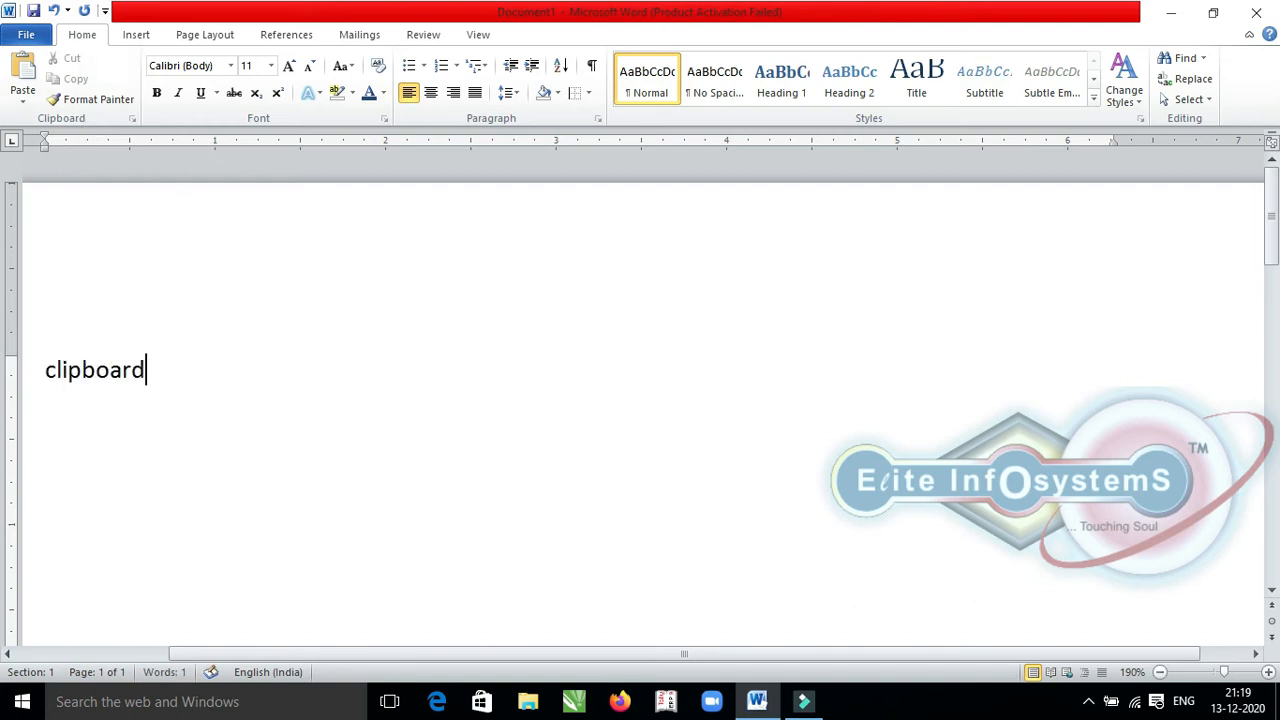
key("Return")
type("Font")
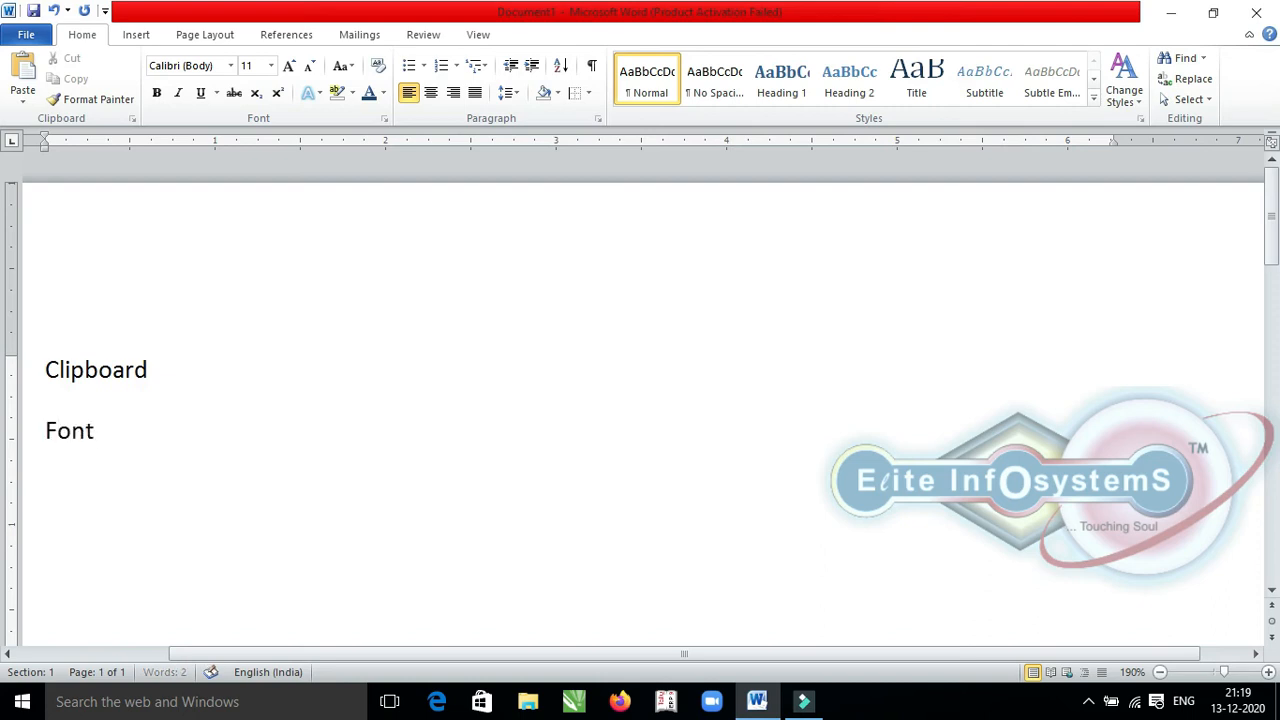
key("Return")
type("a")
key("BackSpace")
type("parag")
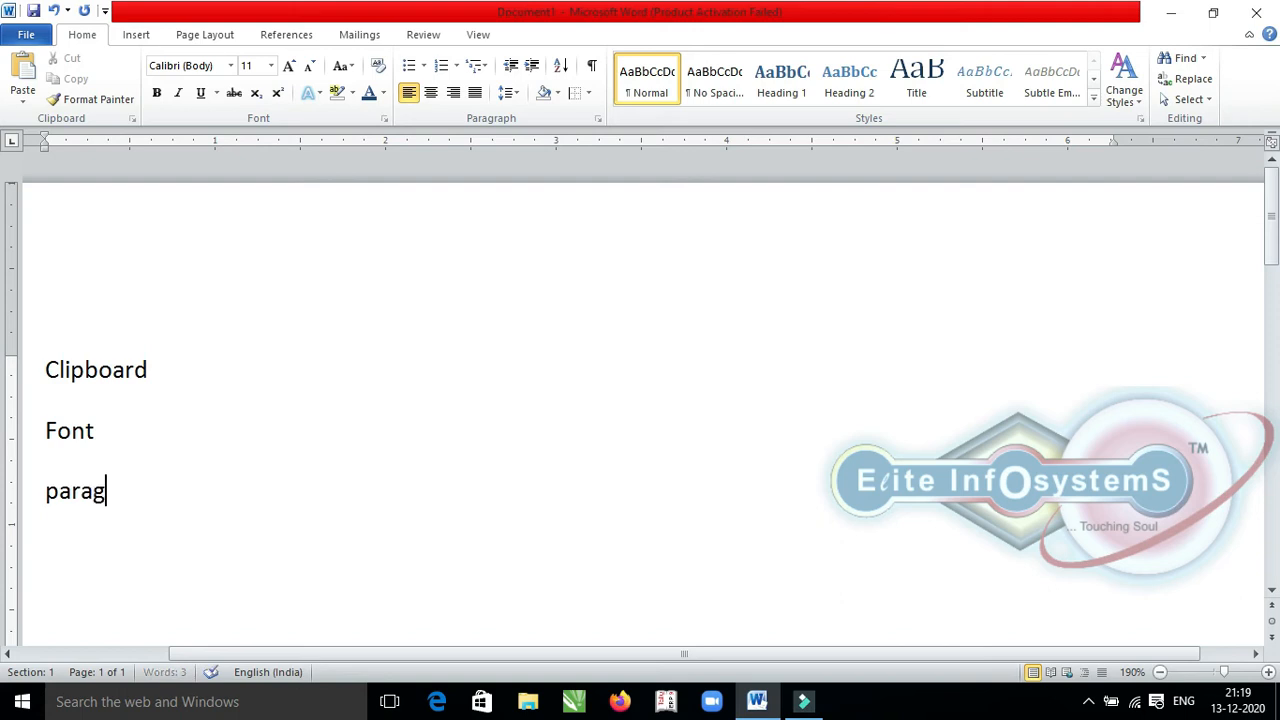
key("BackSpace")
type("p")
key("BackSpace")
type("graph")
Step: Apply the 1., 1.1., 1.1.1. multilevel list format to all three lines
key("ctrl+a")
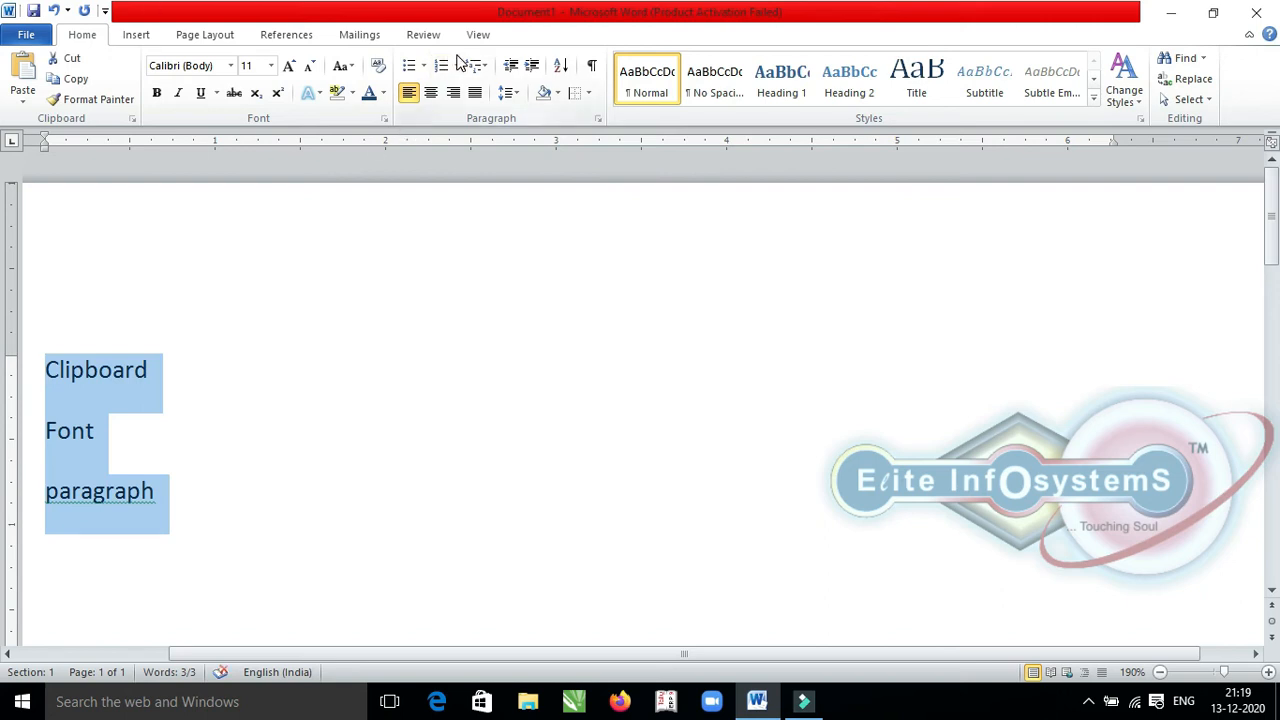
left_click(485, 70)
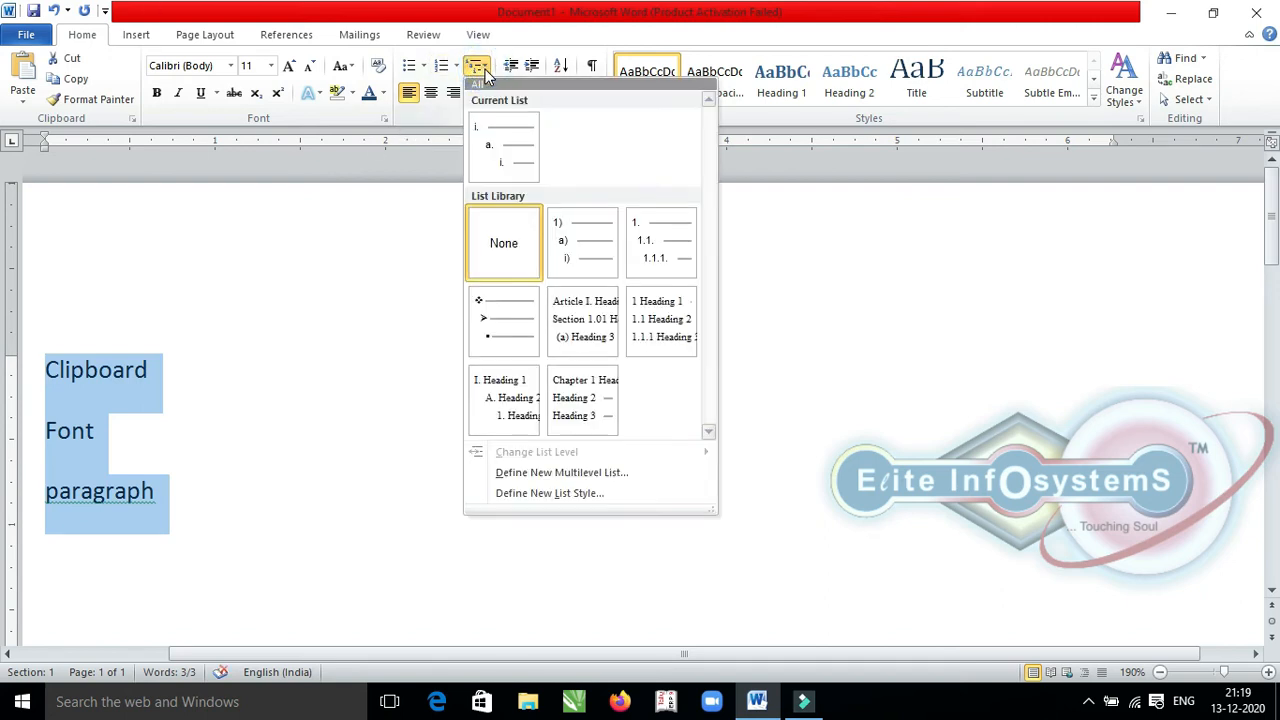
left_click(645, 257)
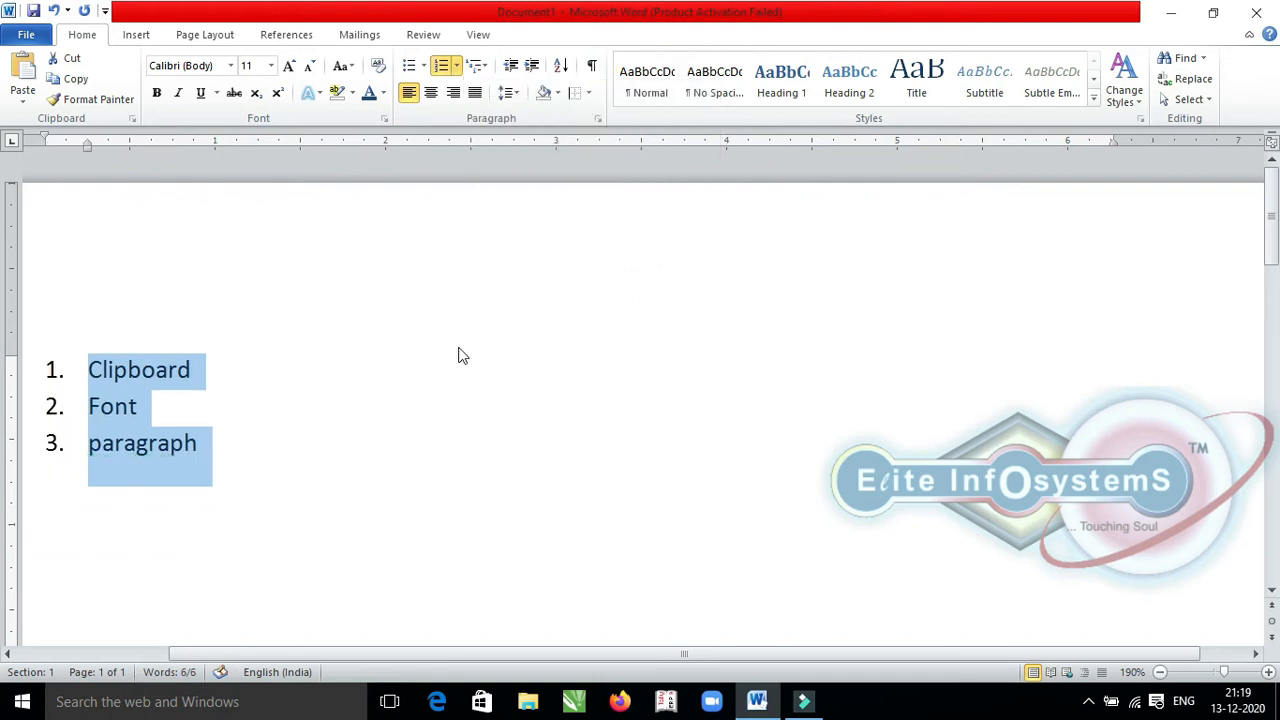
Step: Add the second-level items Cut, Copy, Paste and Format painter under Clipboard in the multilevel list
left_click(252, 378)
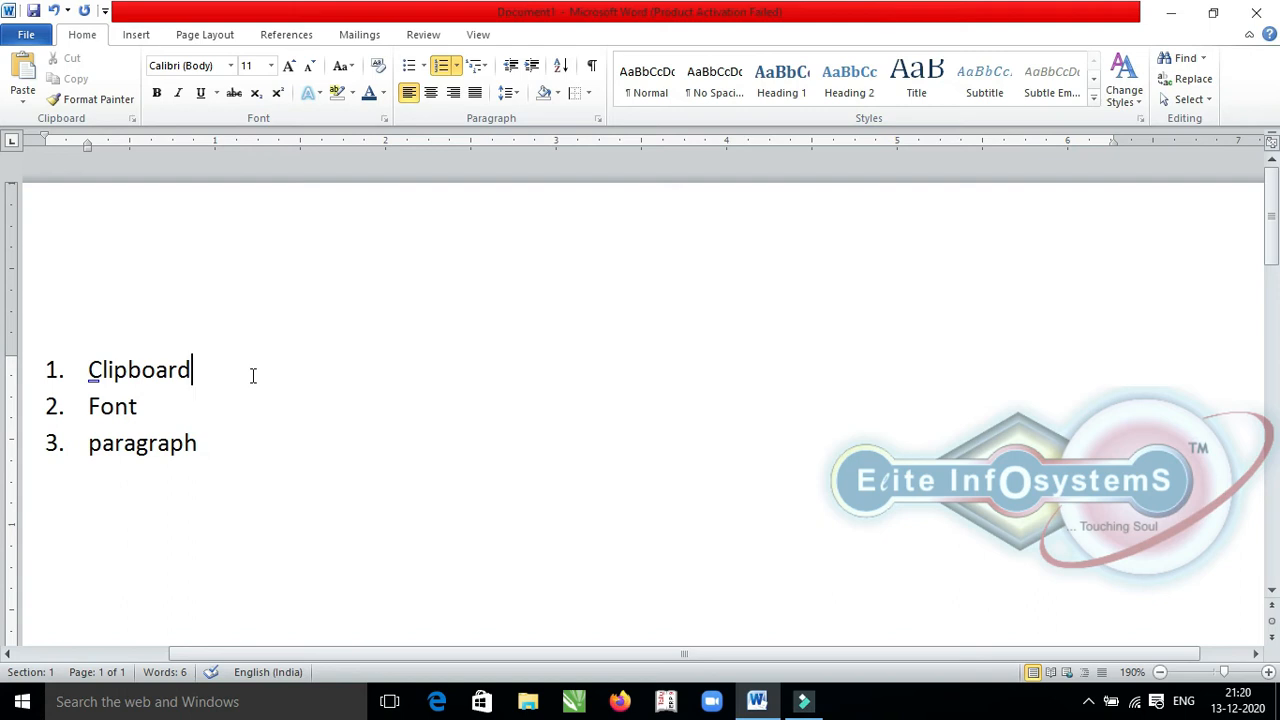
key("Return")
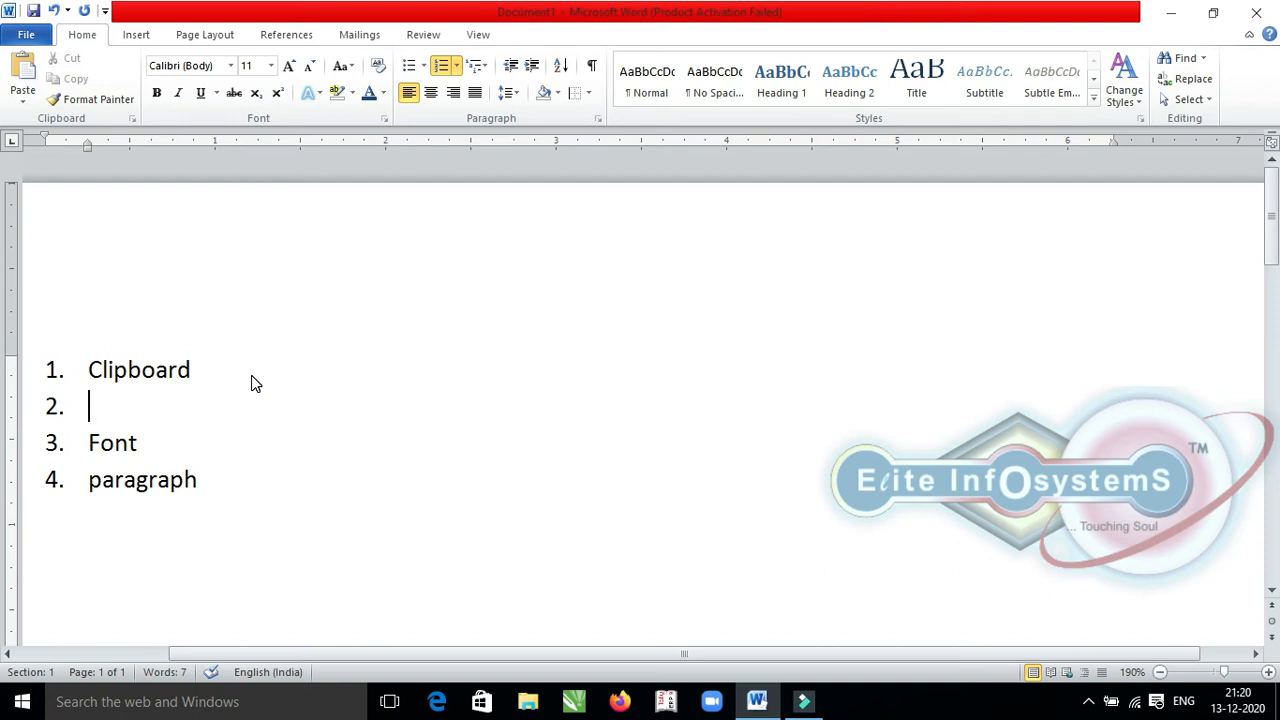
key("Tab")
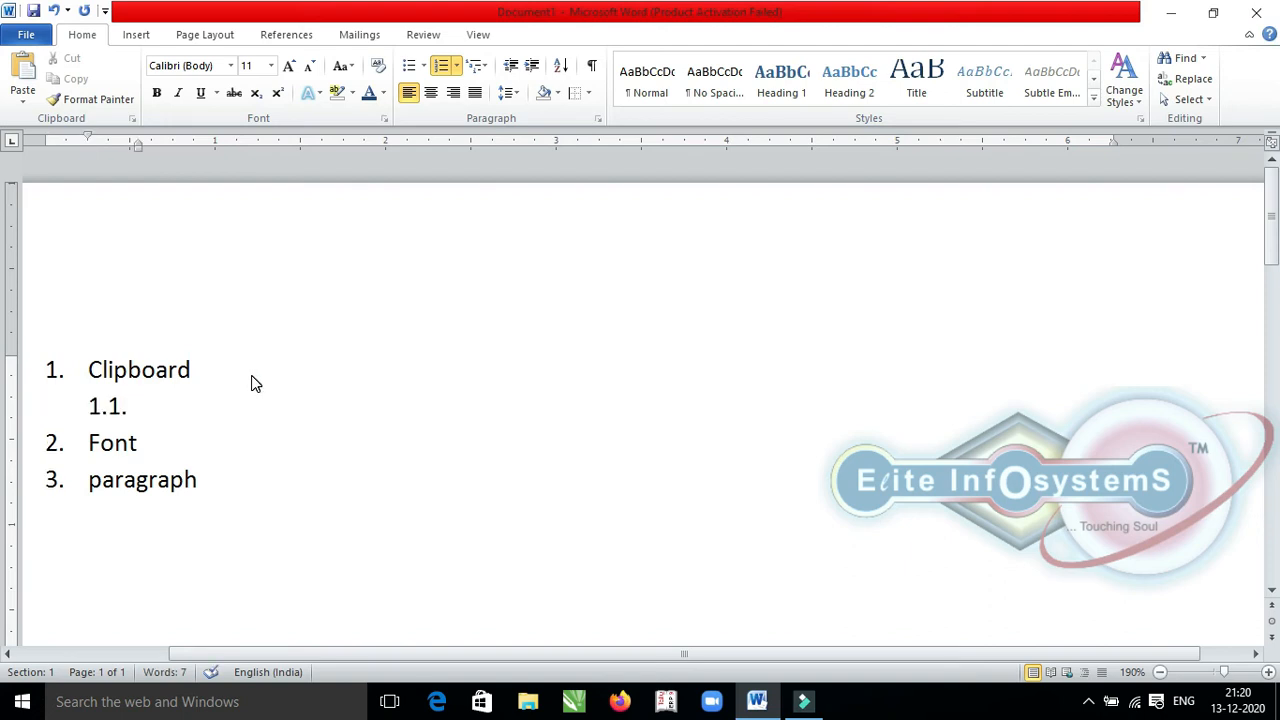
type("cut")
key("Return")
type("copy")
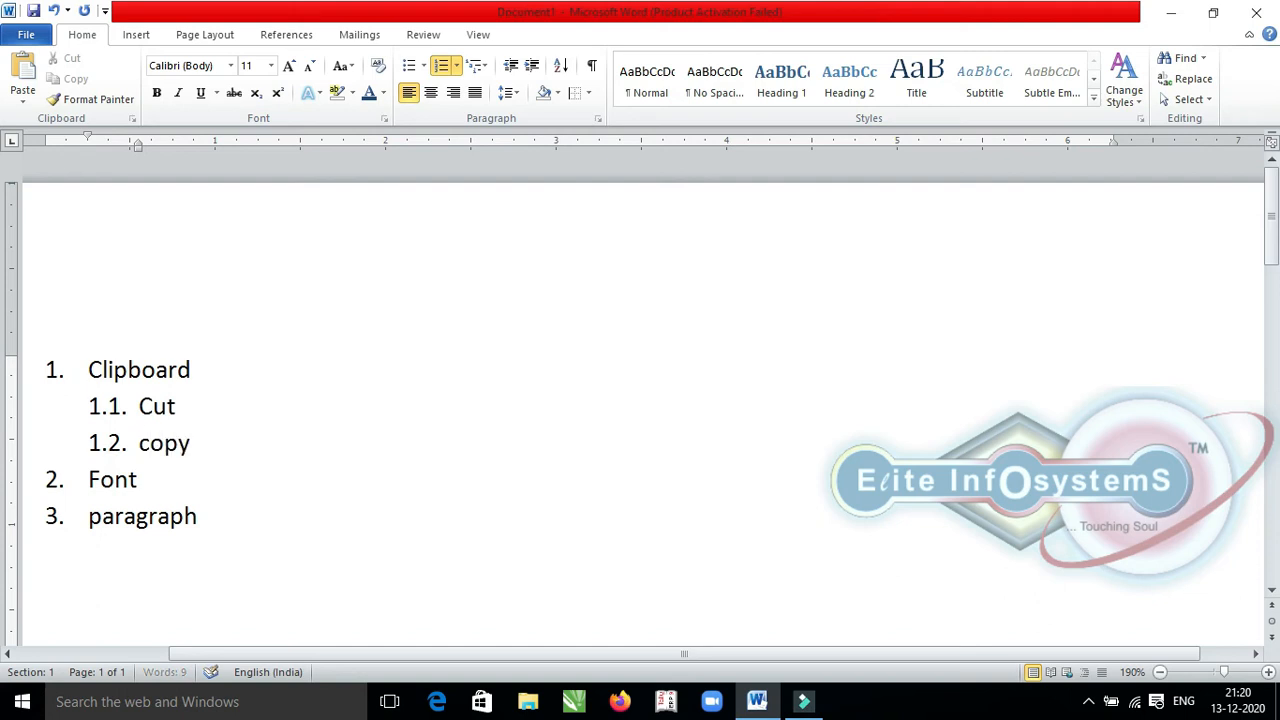
key("Return")
type("pat")
key("BackSpace")
type("ste")
key("Return")
type("forma")
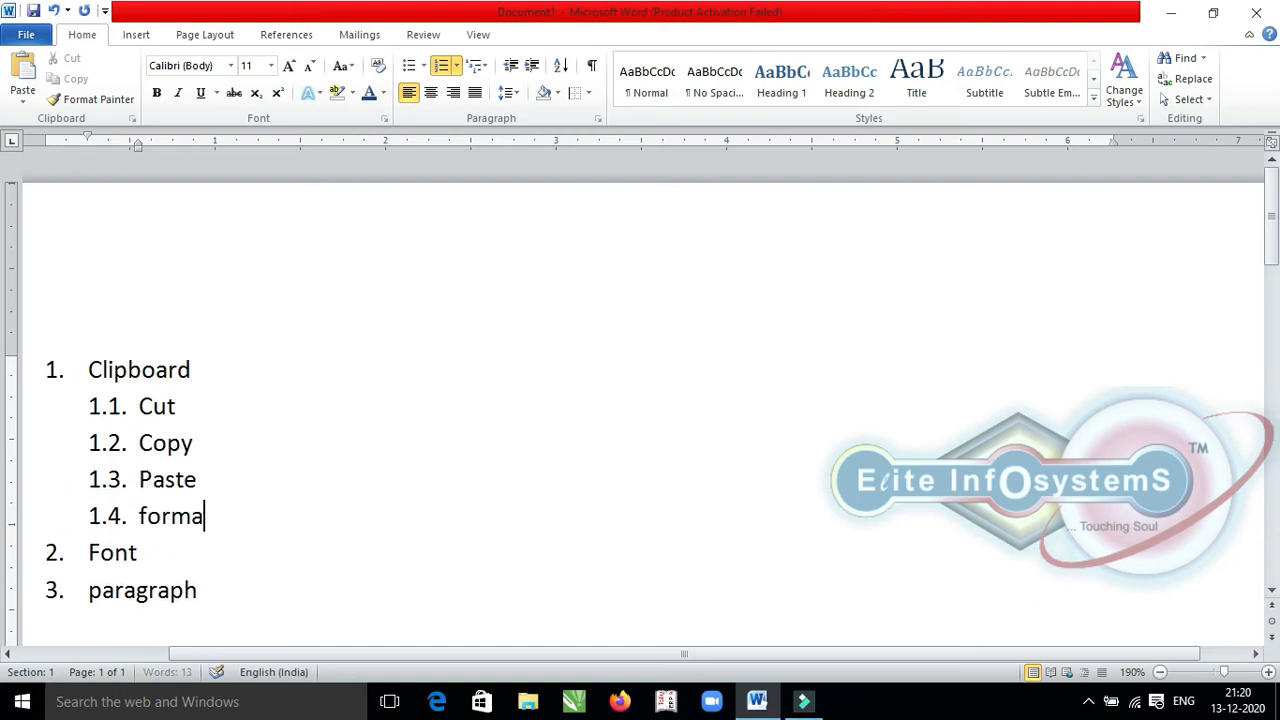
type("t painter")
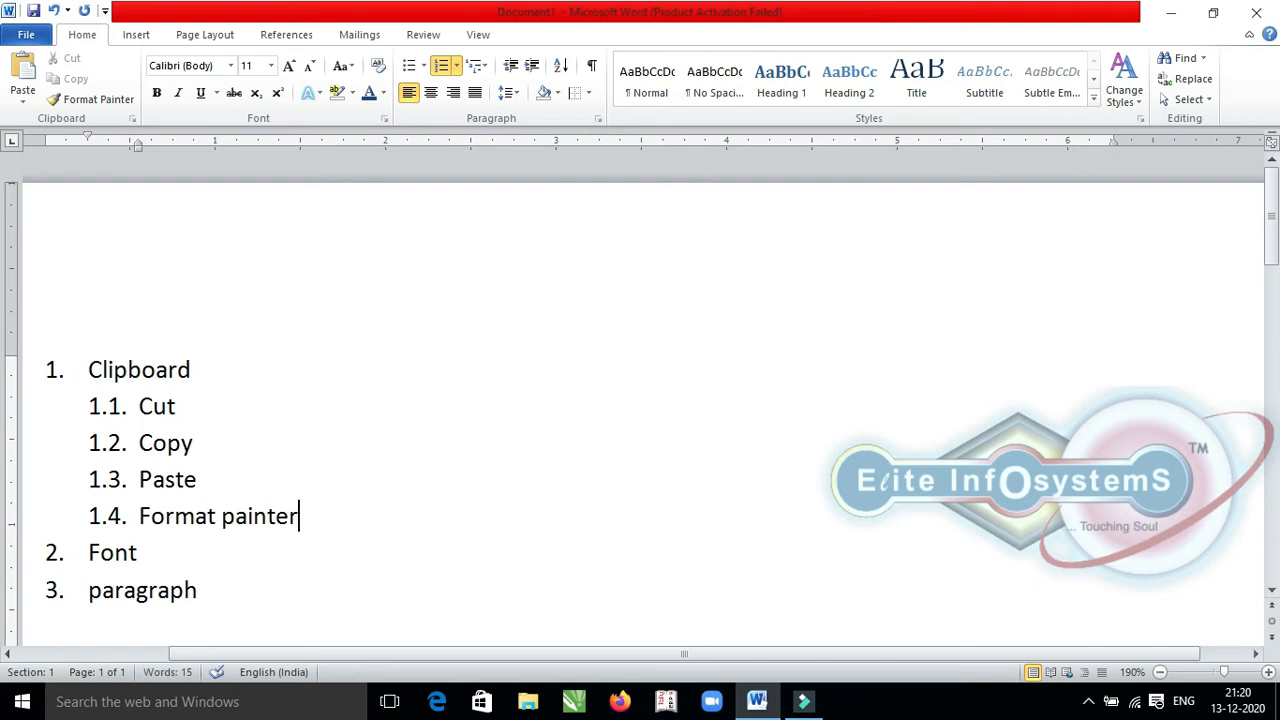
Step: Add the second-level items Bold, Italic, Underline, Font and Font size under the Font heading
key("Down")
key("Return")
key("Tab")
type("bold")
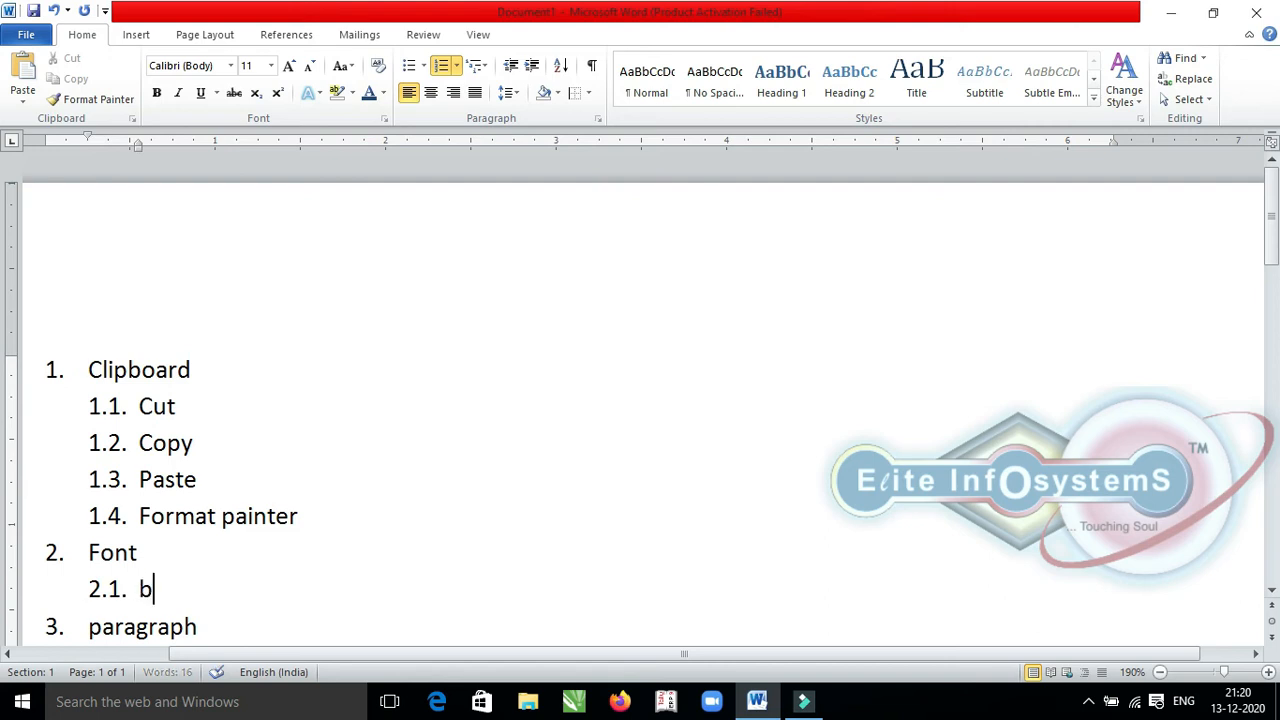
key("Return")
type("italic")
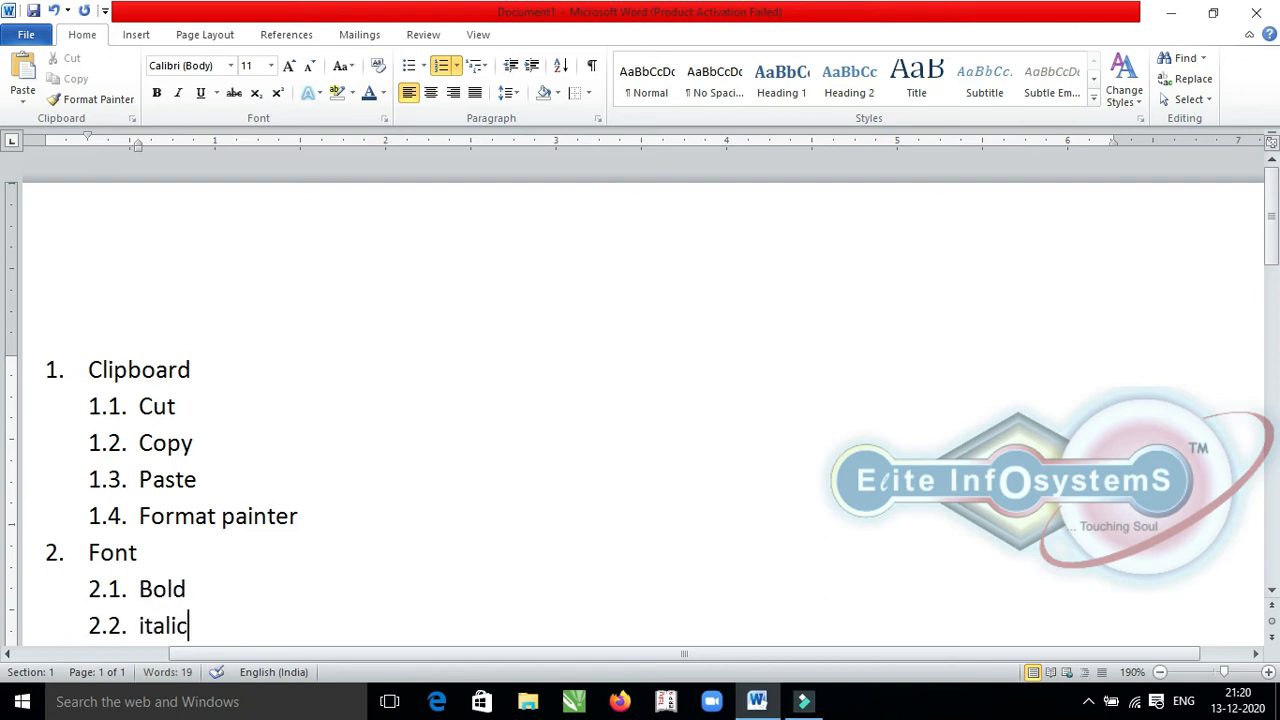
key("Return")
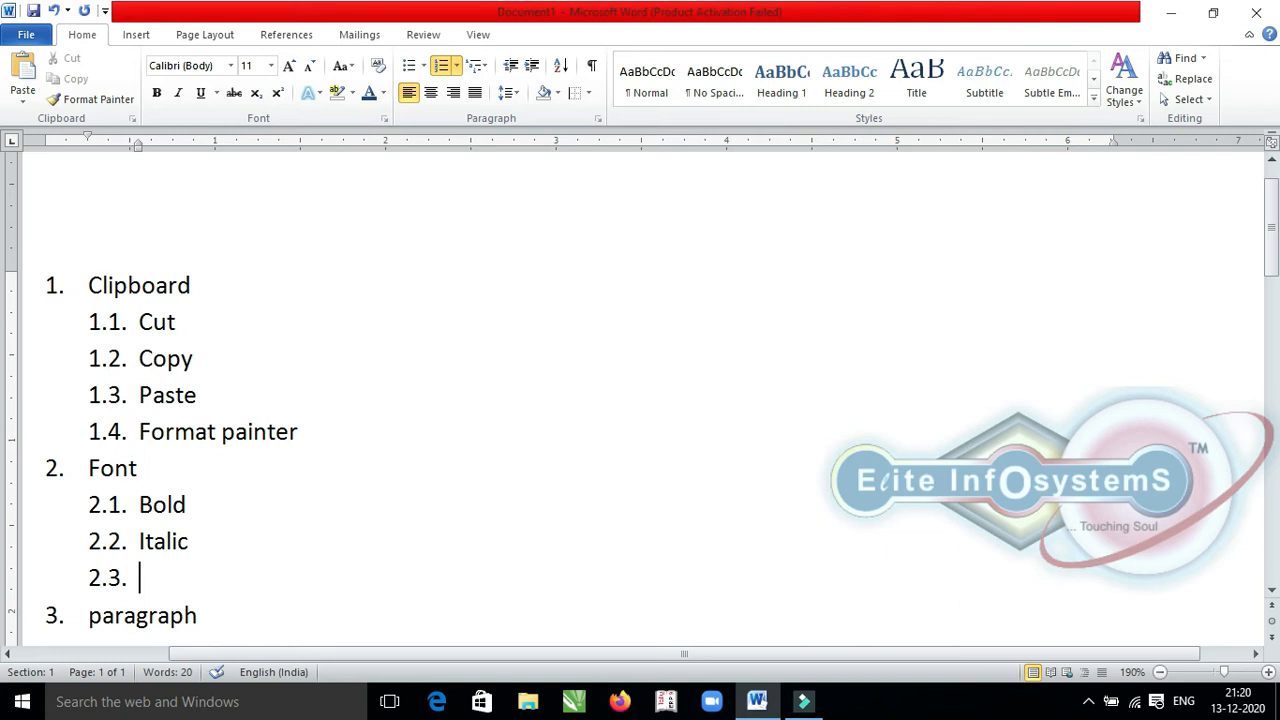
type("underline")
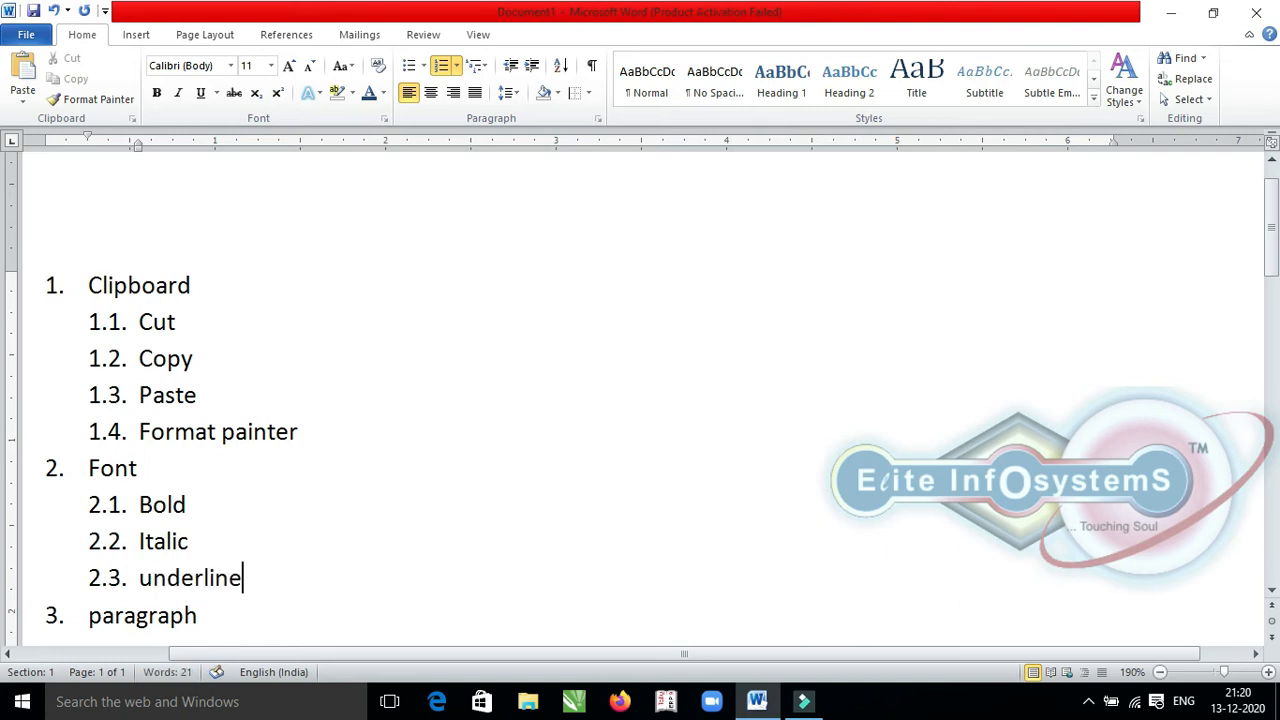
key("Return")
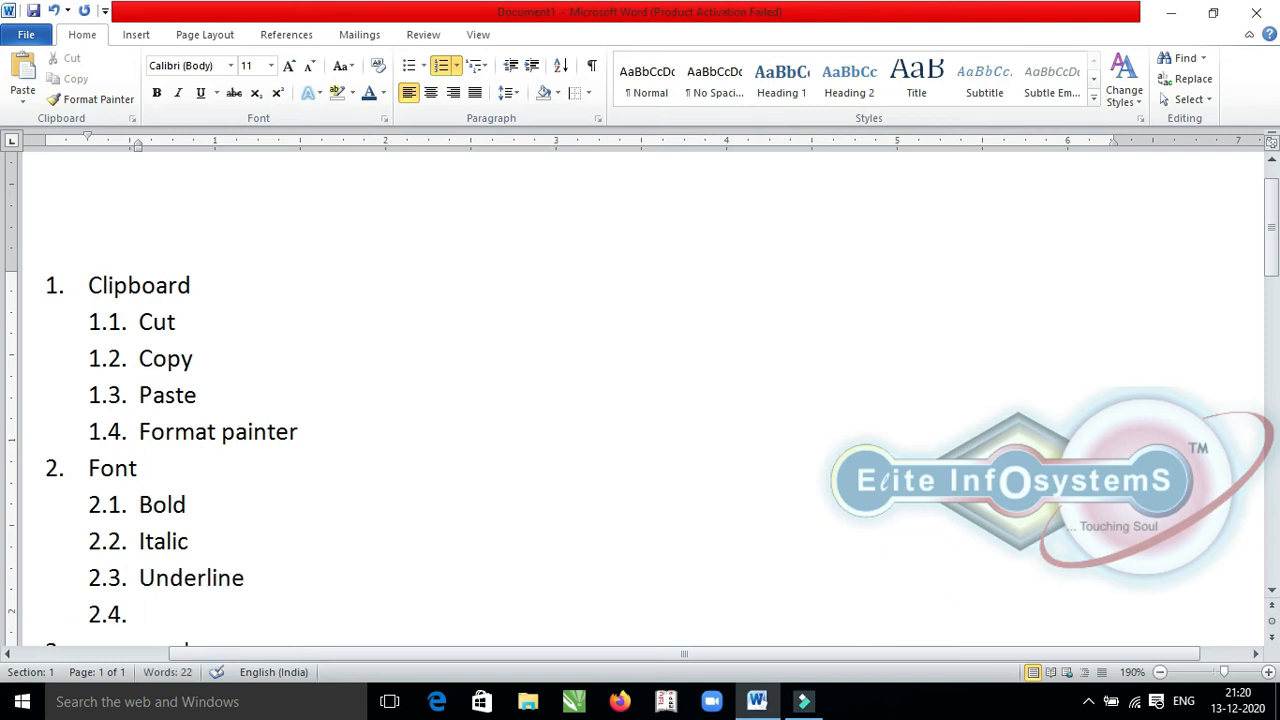
type("font")
key("Return")
type("font size")
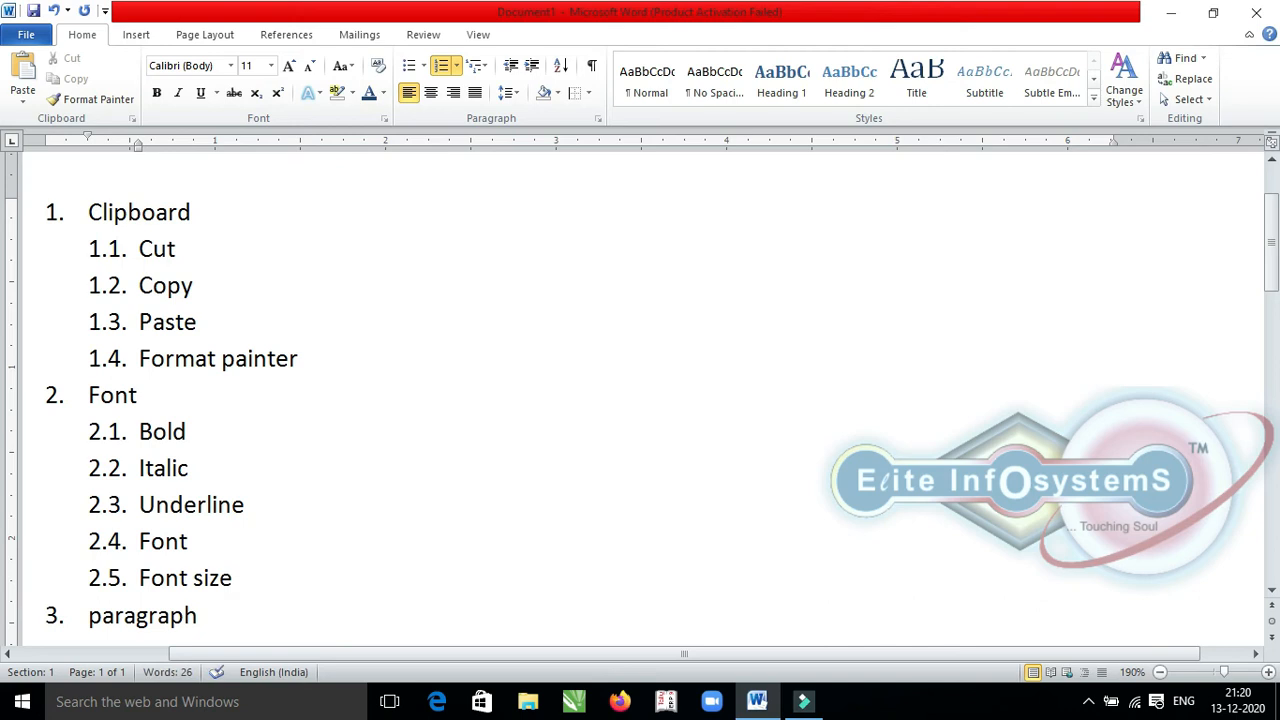
Step: Add the third-level items Single underline and Double underline beneath the Underline item
key("Up")
key("Up")
key("Up")
key("Down")
key("Right")
key("Return")
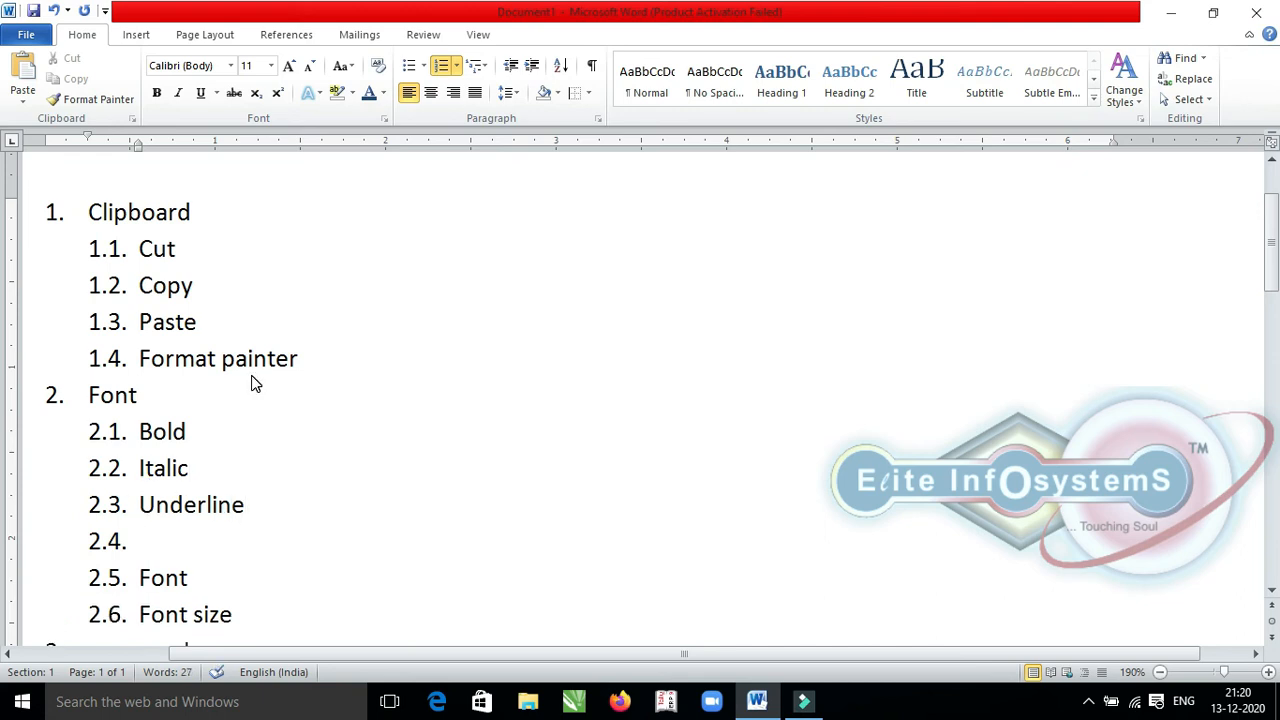
key("Tab")
type("sng")
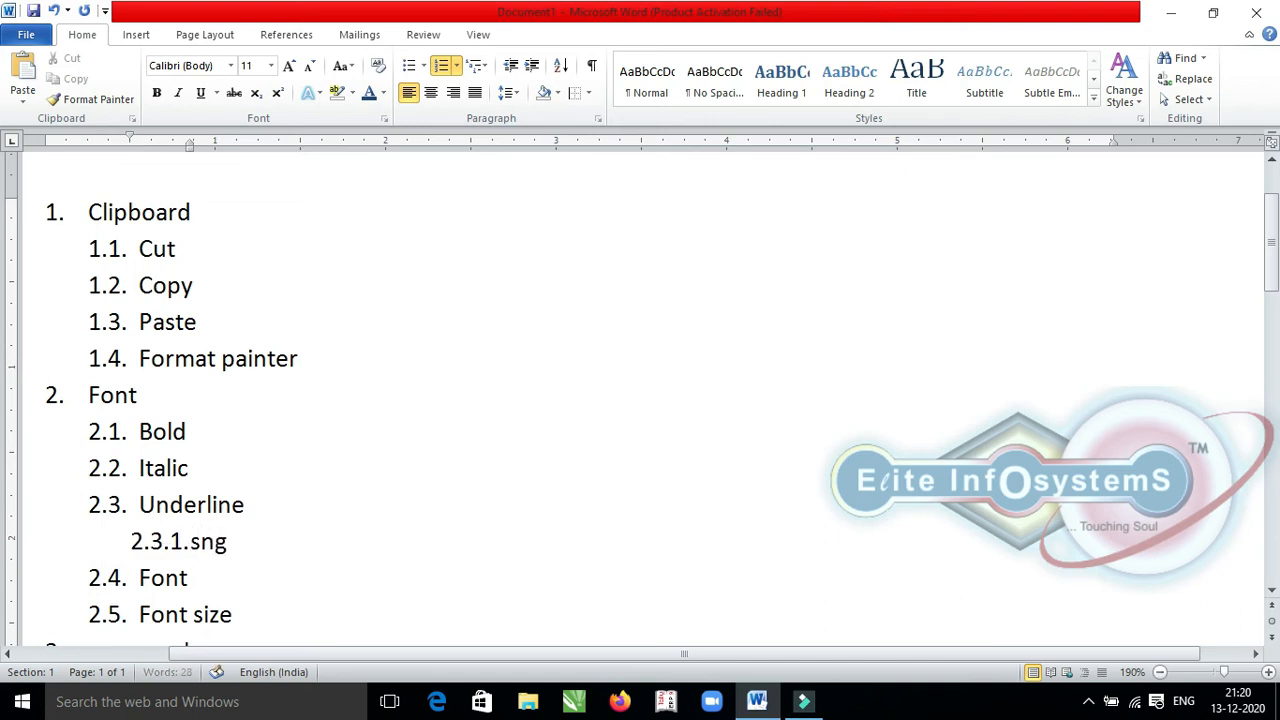
key("BackSpace")
key("BackSpace")
type("ingle underline")
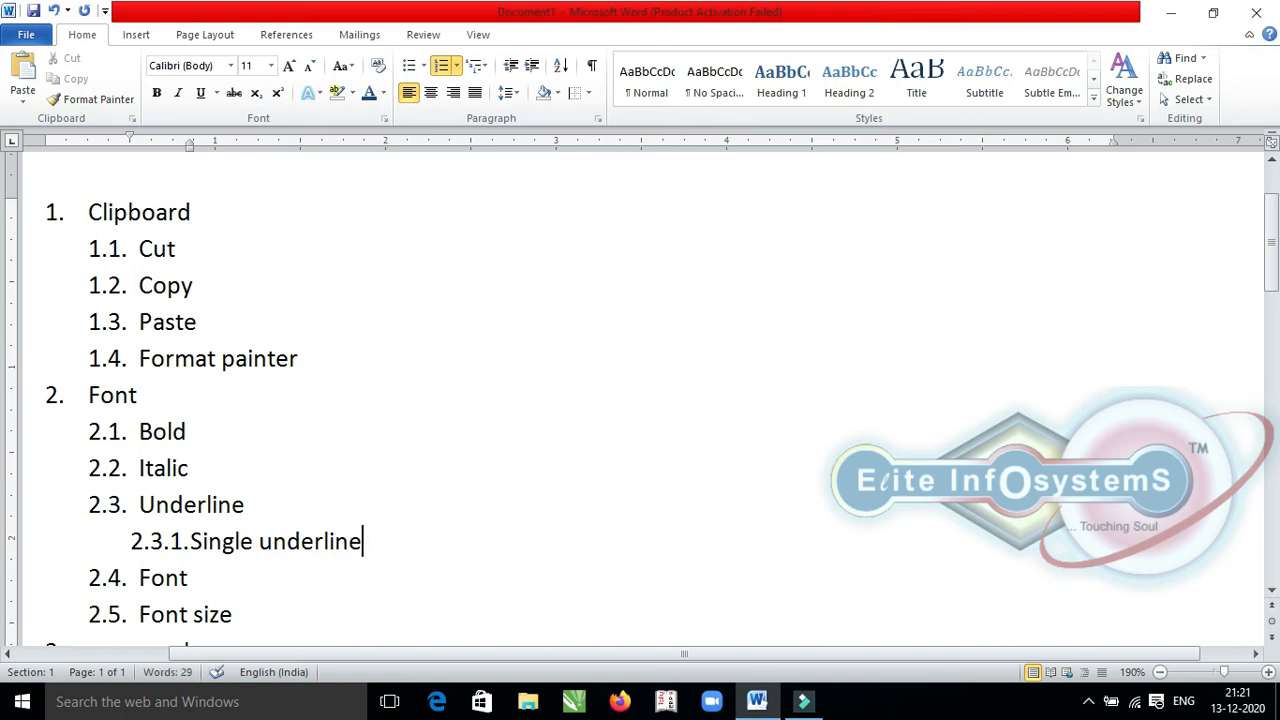
key("Return")
type("double underline")
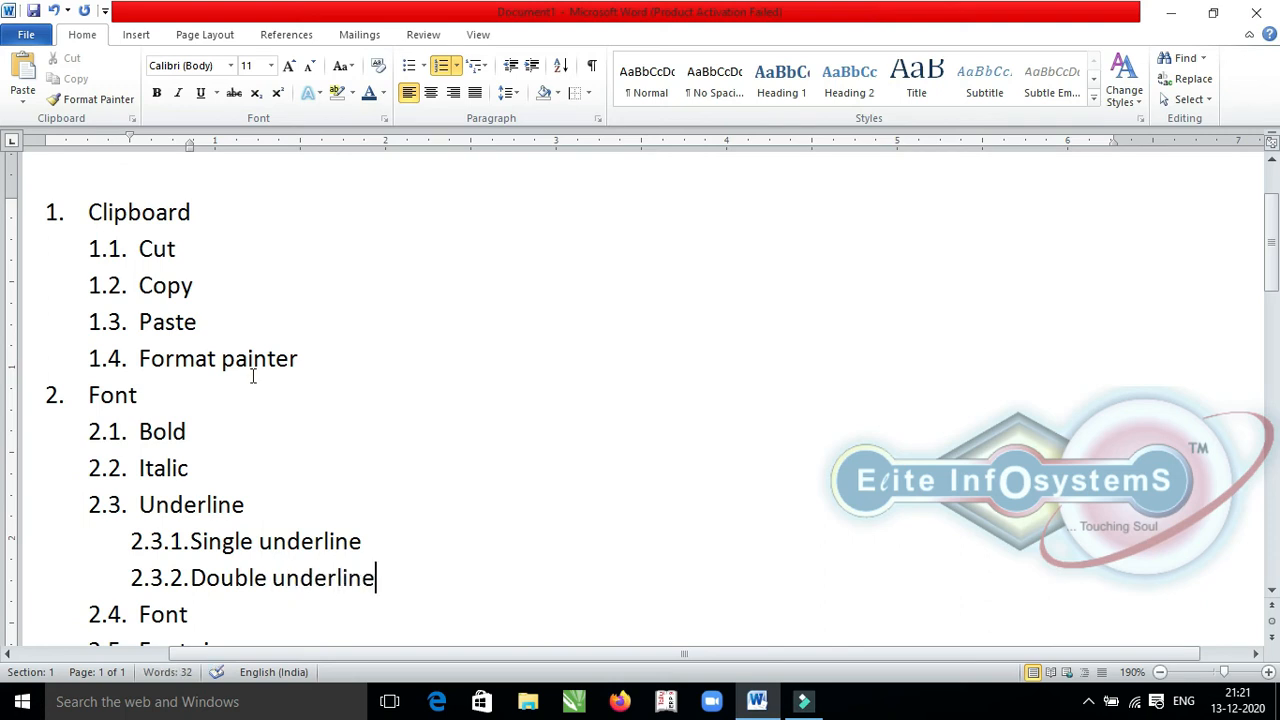
Step: Add the second-level items Left align and Right align under Paragraph, followed by an empty item
key("Down")
key("Down")
key("Down")
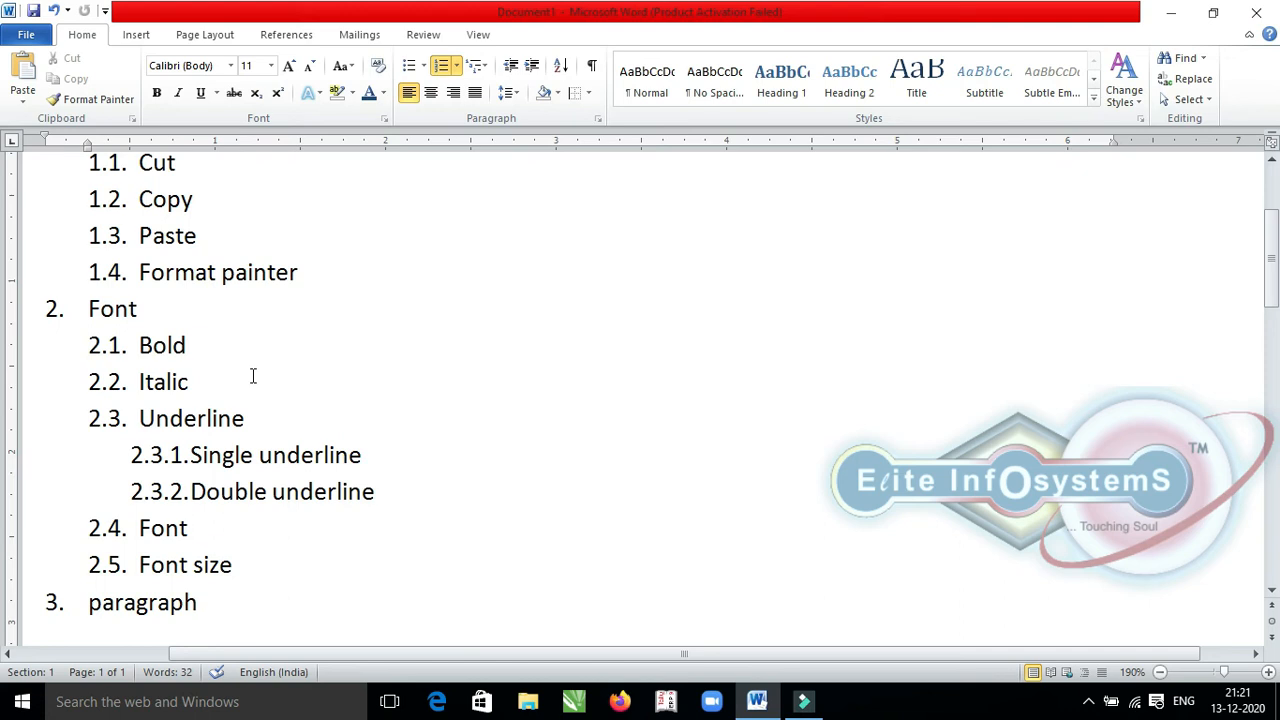
key("Return")
key("Tab")
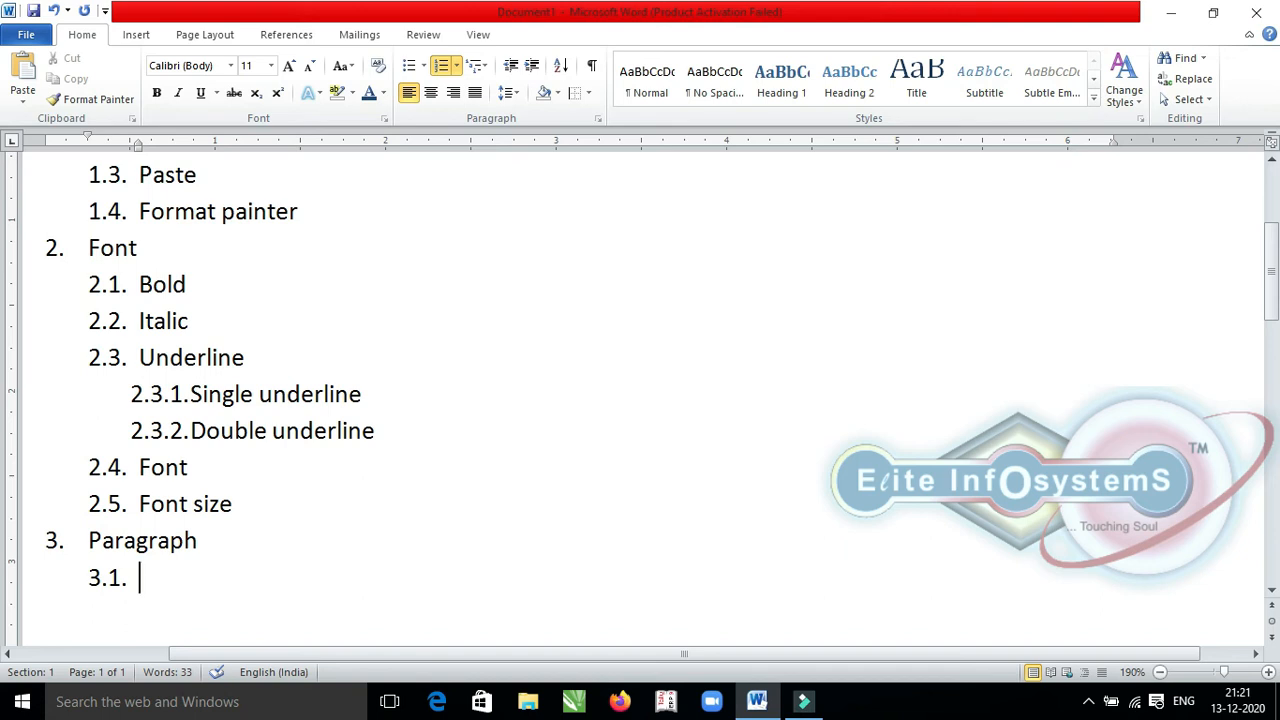
type("left ")
type("align")
key("Return")
type("righ")
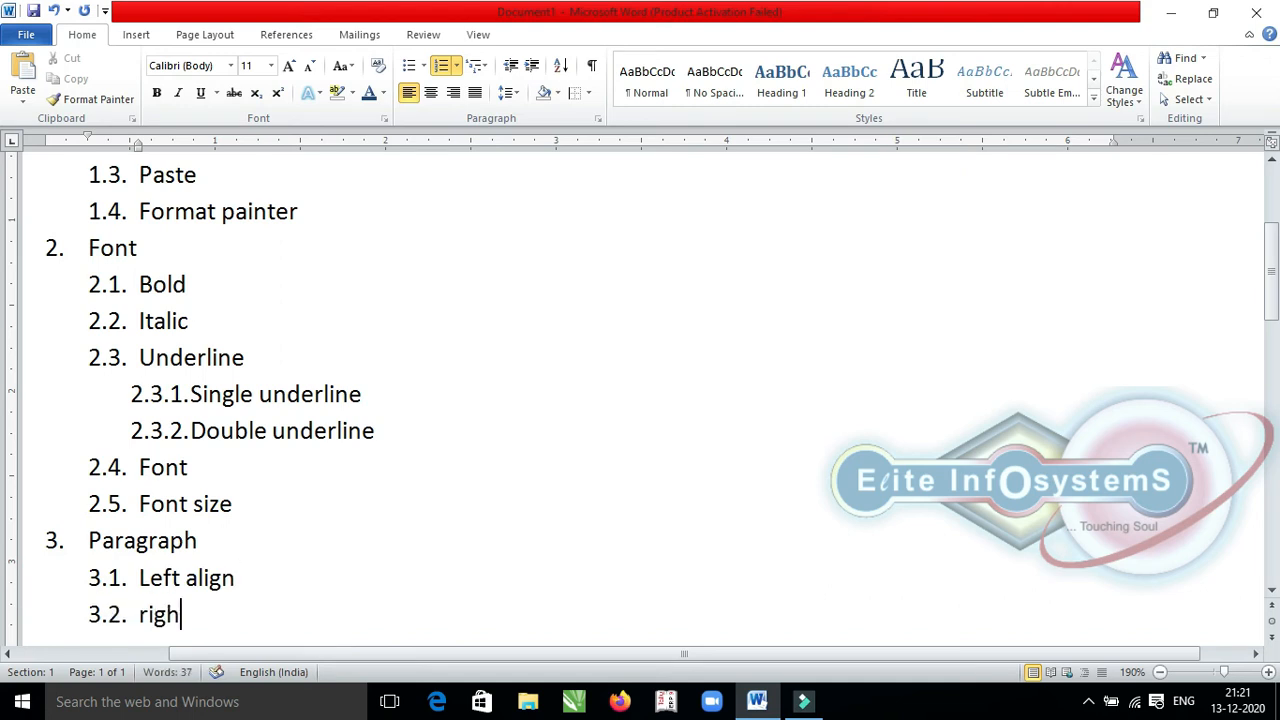
type("t align")
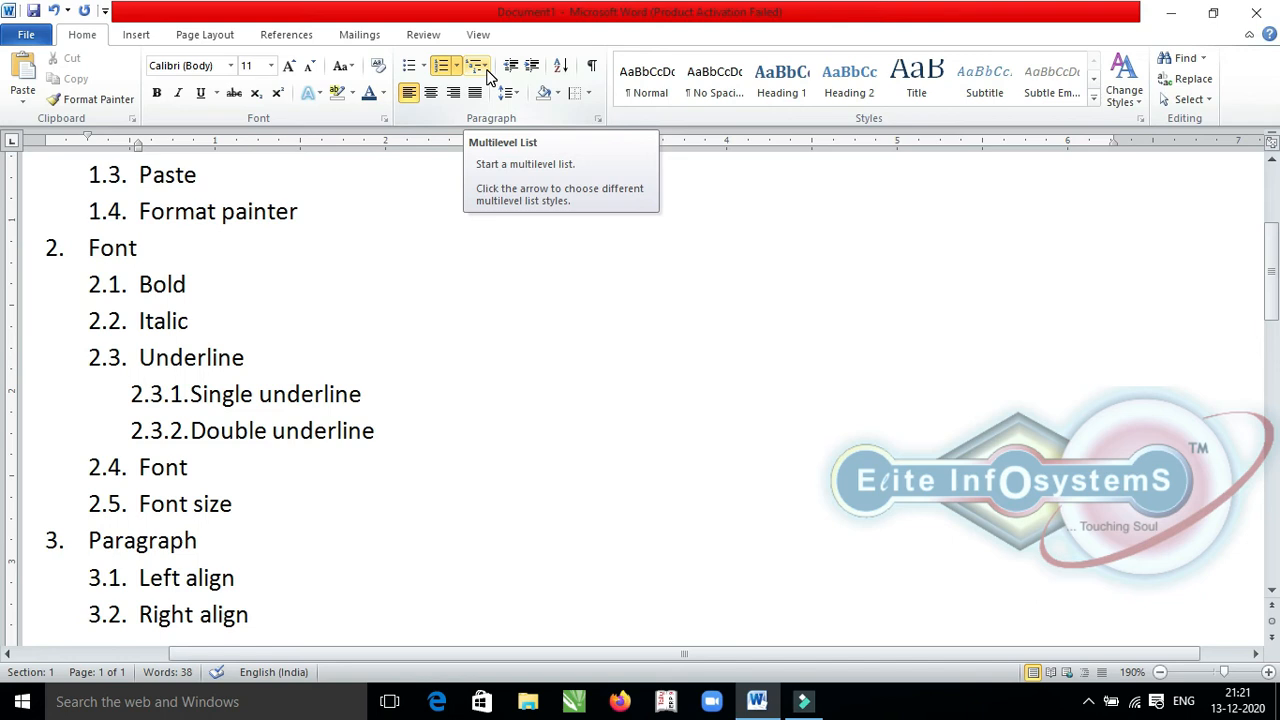
key("Return")
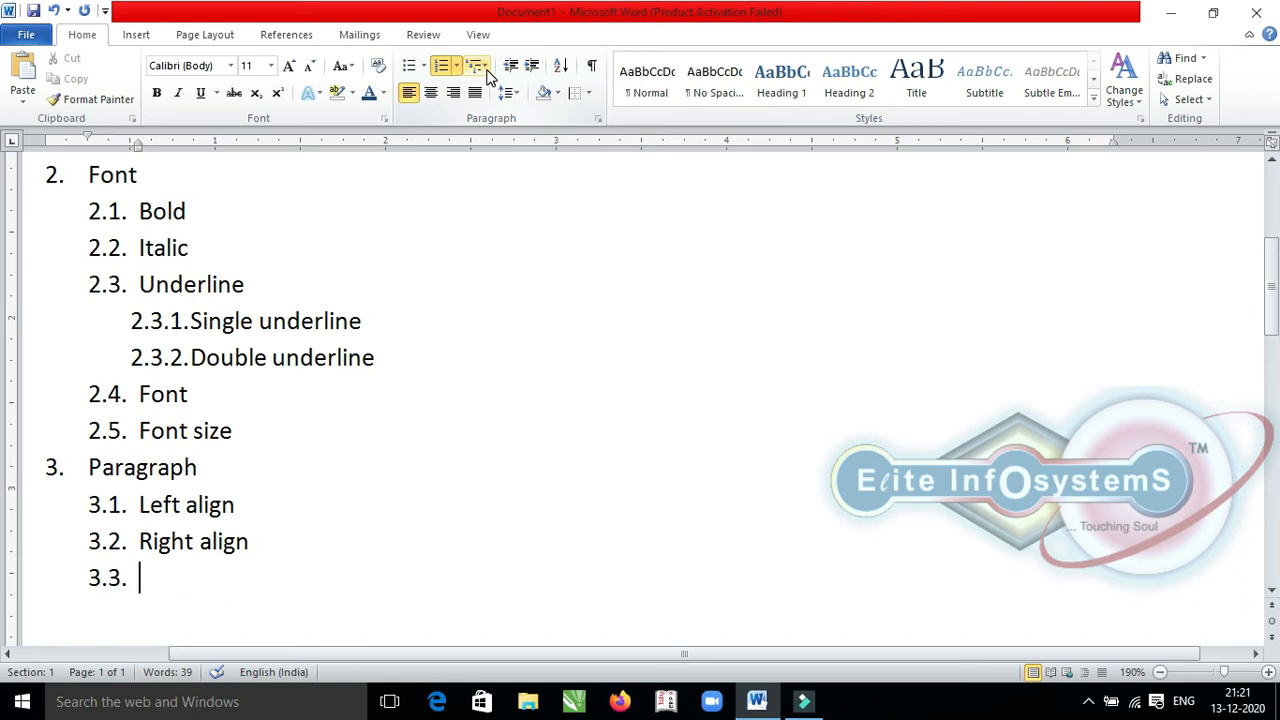
Step: Delete the entire list, generate sample paragraphs with =rand(), and return to the start of the text
key("ctrl+a")
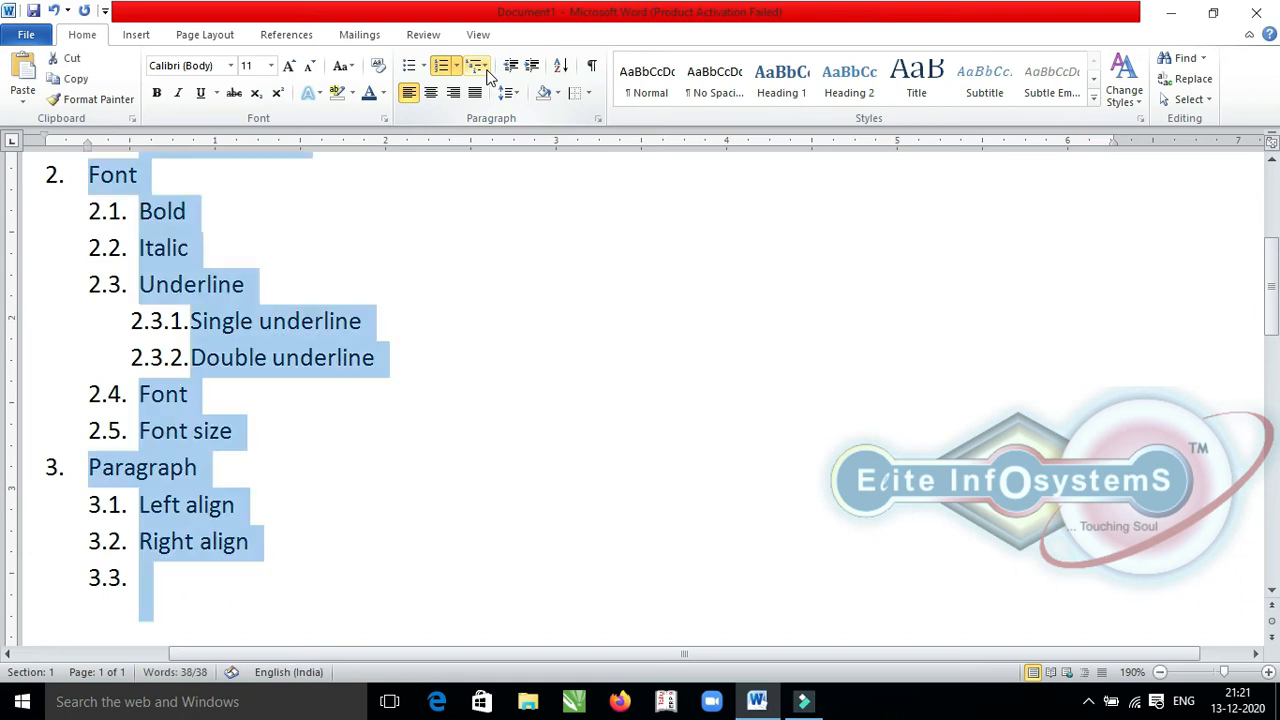
key("Delete")
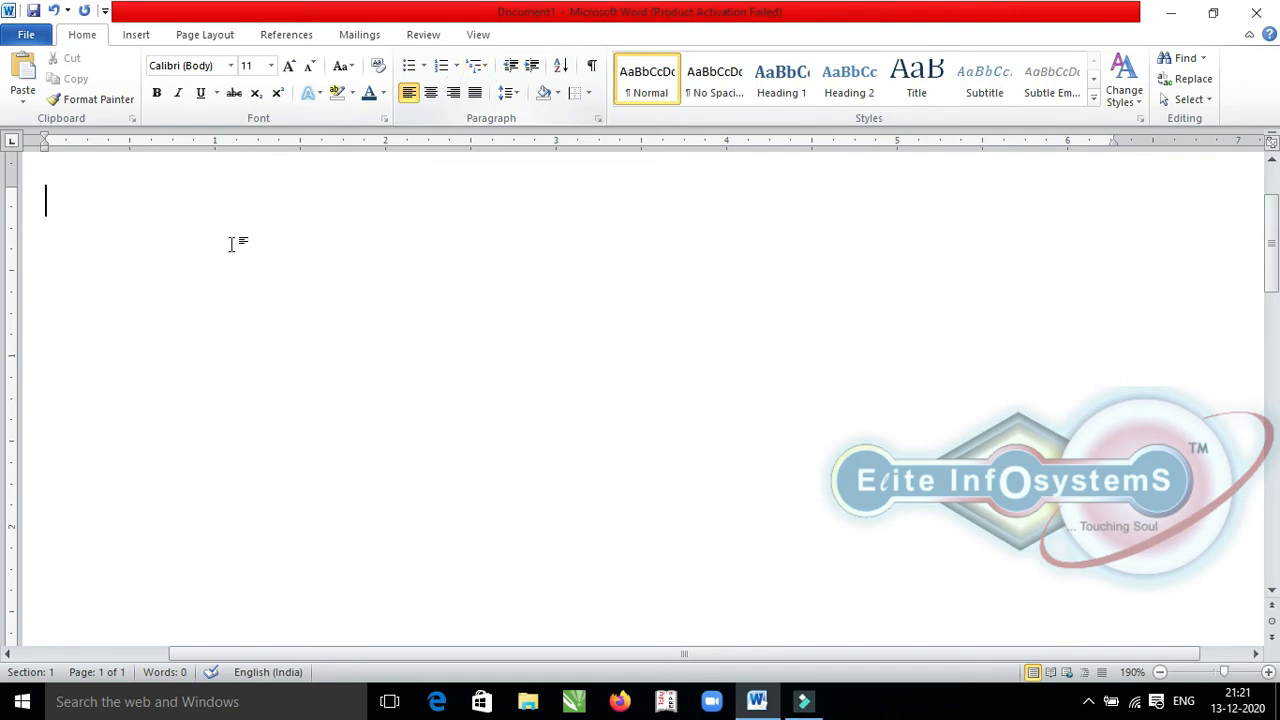
type("=ran")
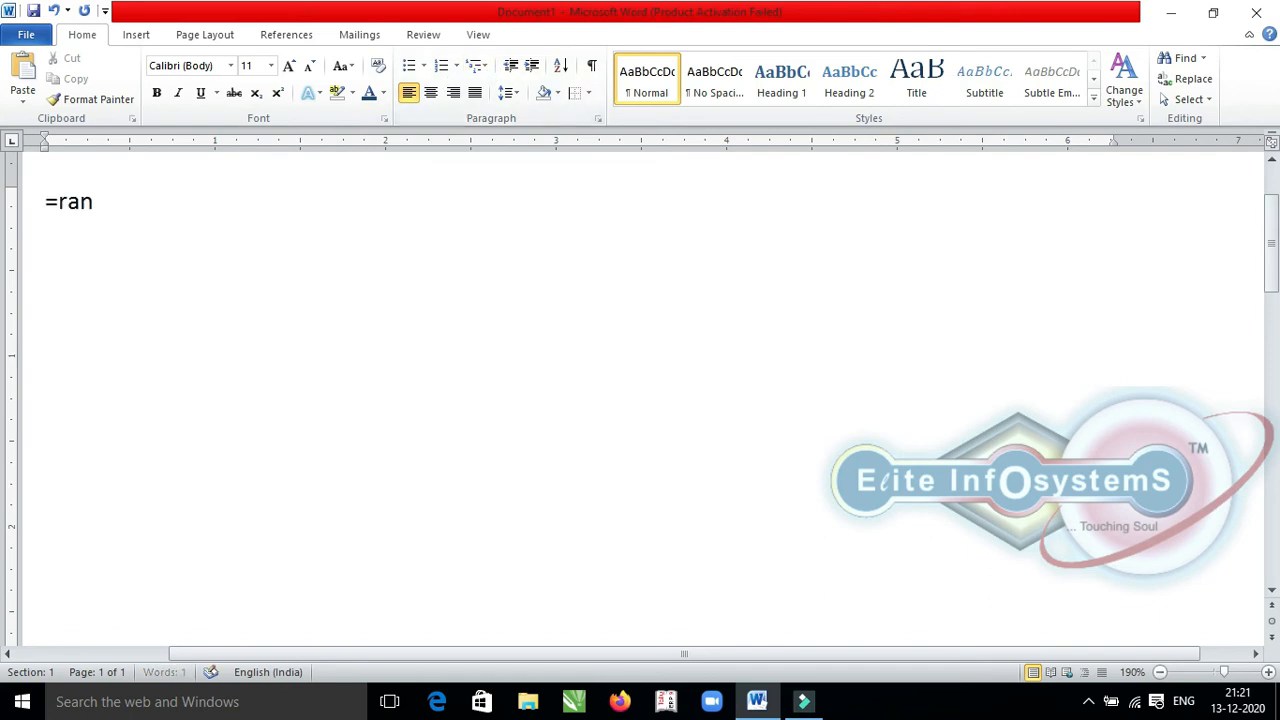
type("d()")
key("Return")
key("Up")
key("Up")
key("Up")
key("Up")
key("Up")
key("Up")
key("Up")
key("Up")
key("Up")
key("Up")
key("Up")
key("Up")
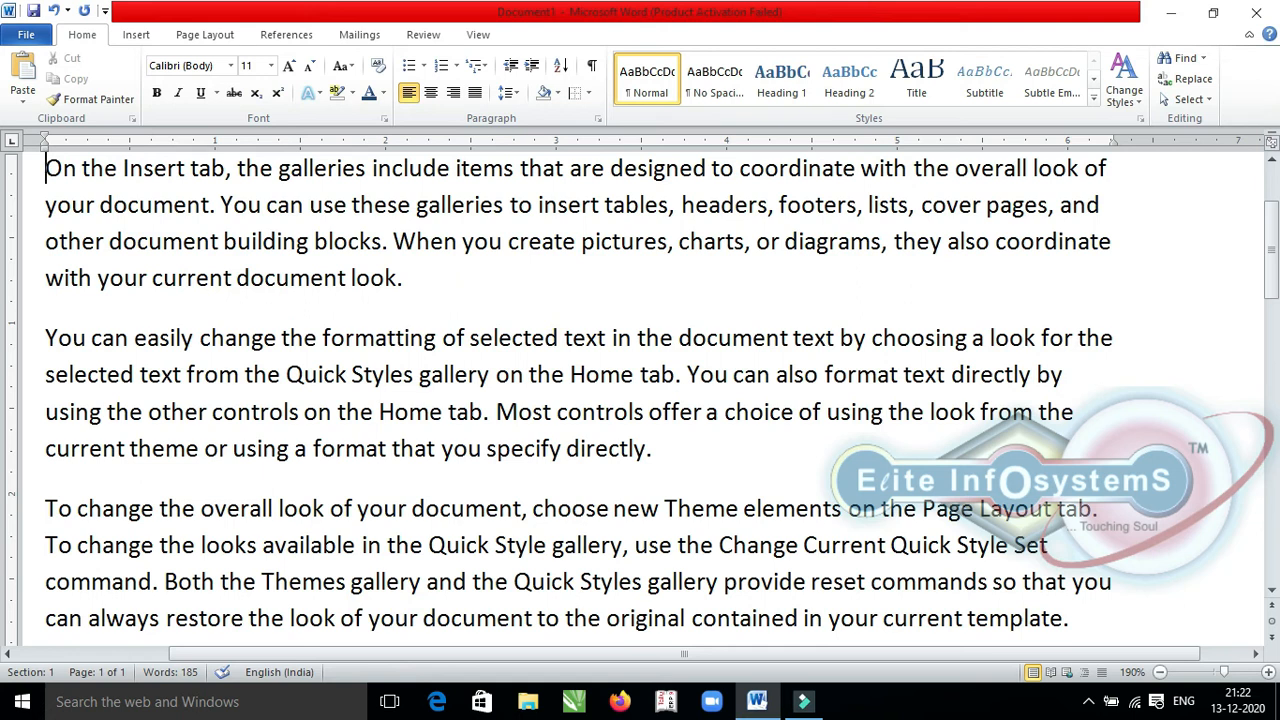
Step: Increase the second paragraph's left indent to 1 inch, and decrease it back to the page margin
left_click(200, 330)
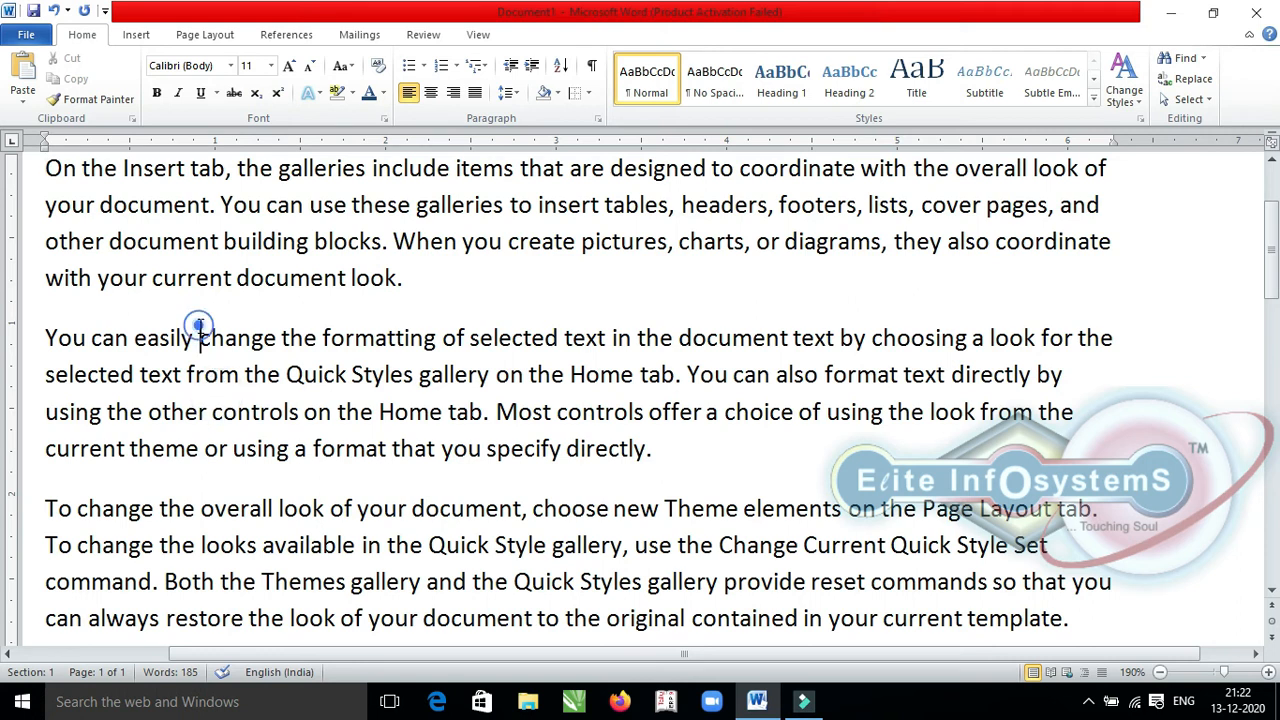
left_click(531, 67)
left_click(531, 67)
left_click(531, 67)
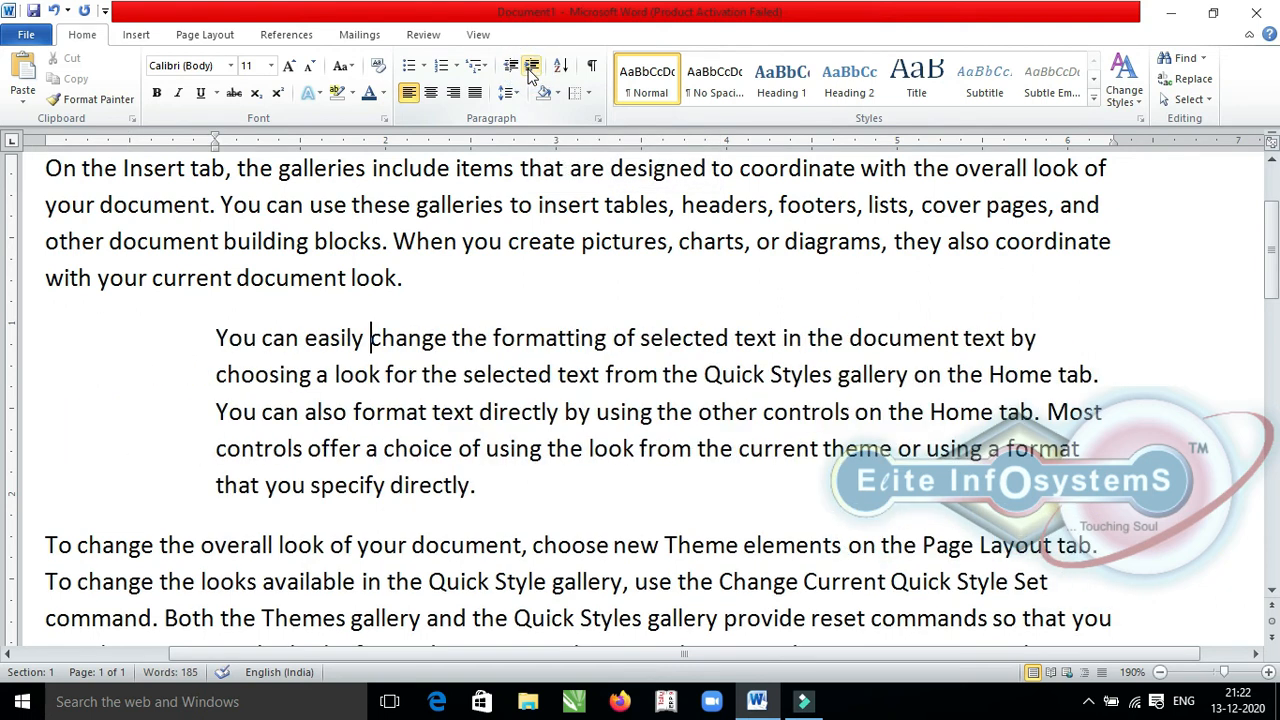
left_click(511, 67)
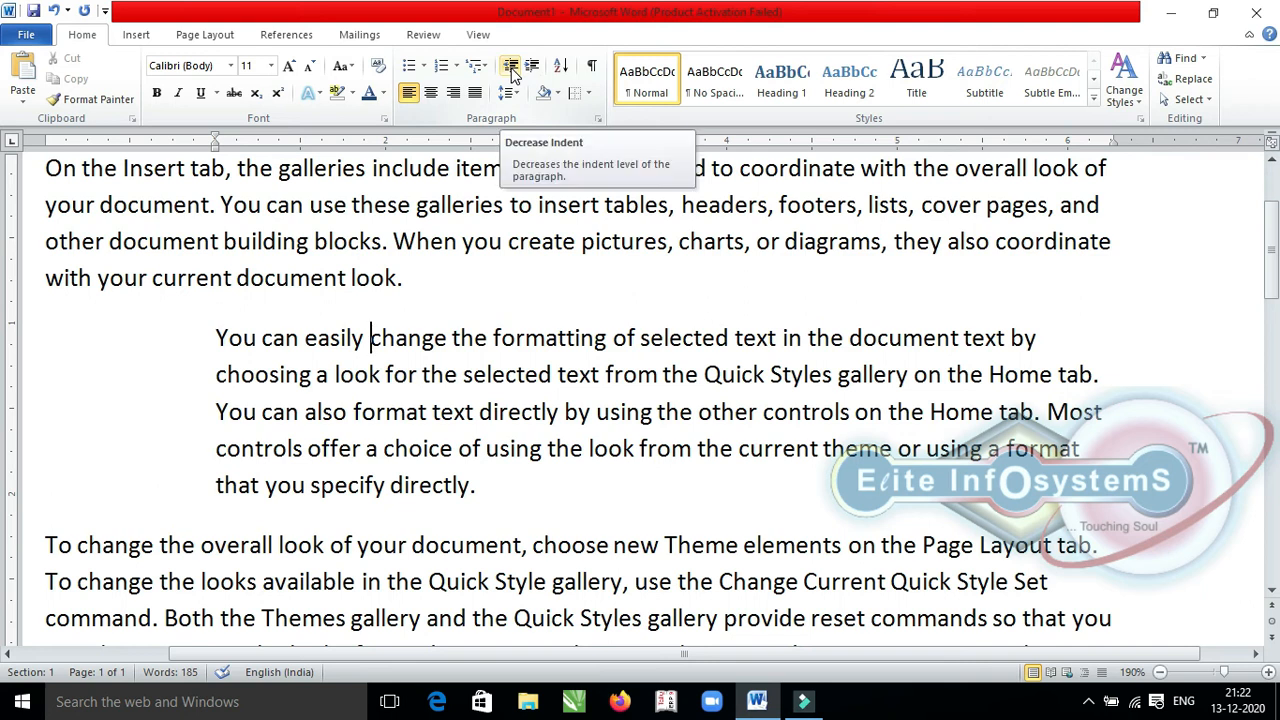
left_click(511, 67)
left_click(511, 67)
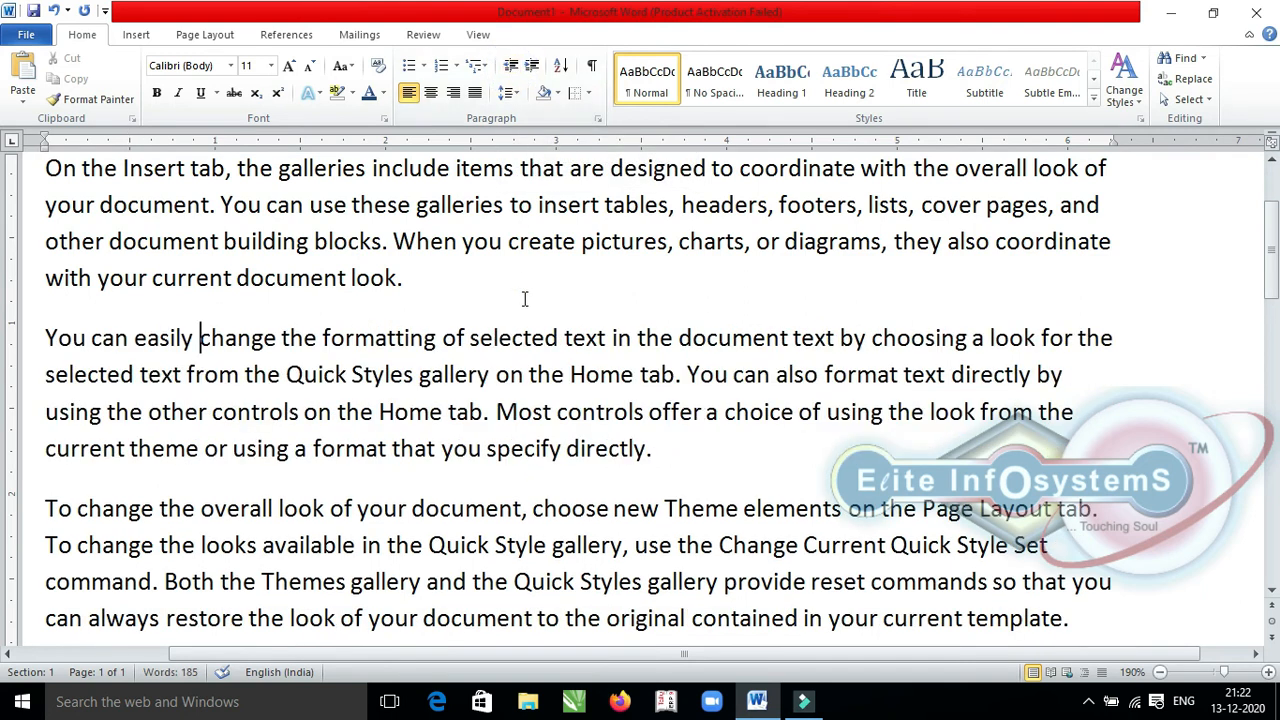
Step: Indent the second paragraph by two levels again and remove both indent levels
key("ctrl+m")
key("ctrl+m")
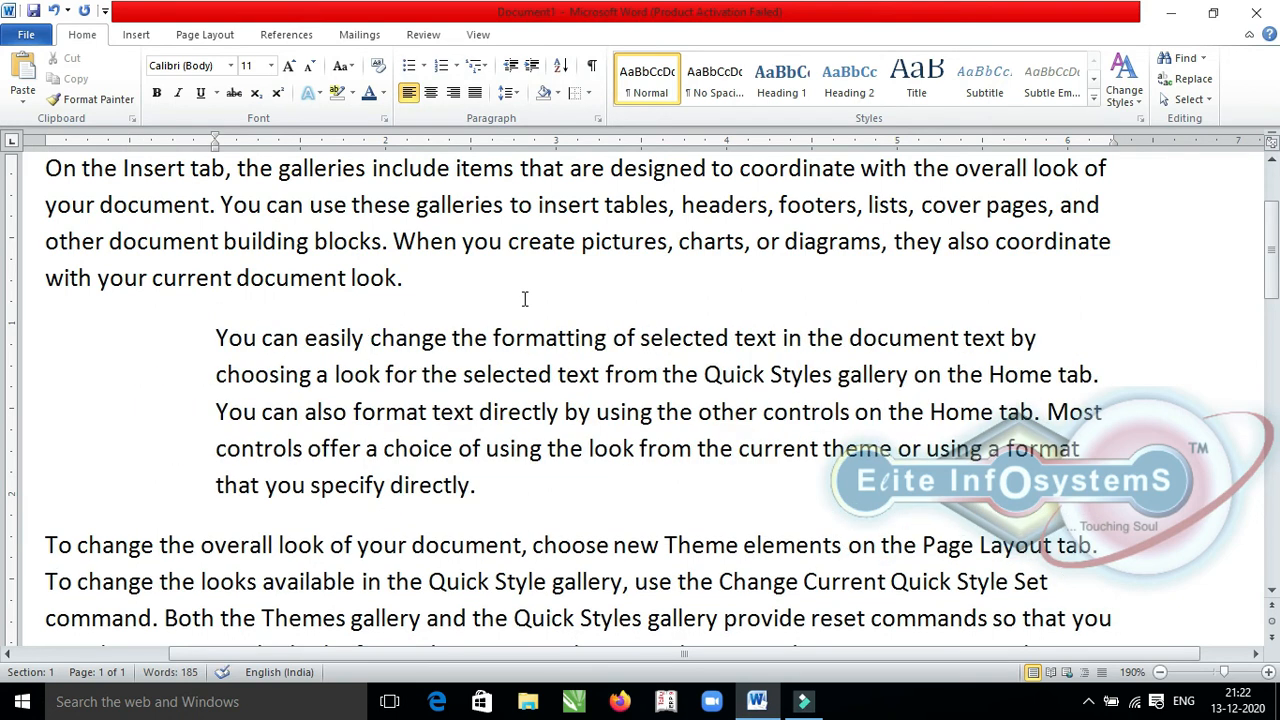
key("ctrl+shift+m")
key("ctrl+shift+m")
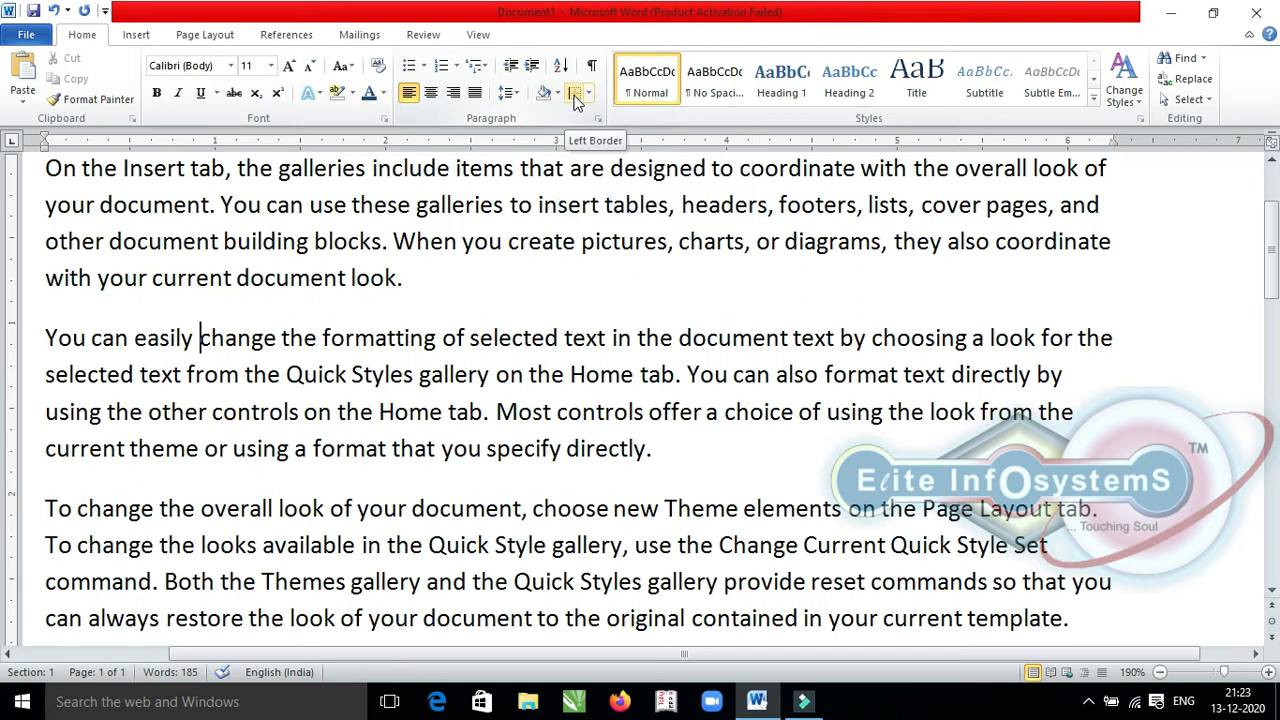
Step: Insert a tab, a space and another tab before "look" ending the first paragraph, and show the formatting marks
left_click(457, 306)
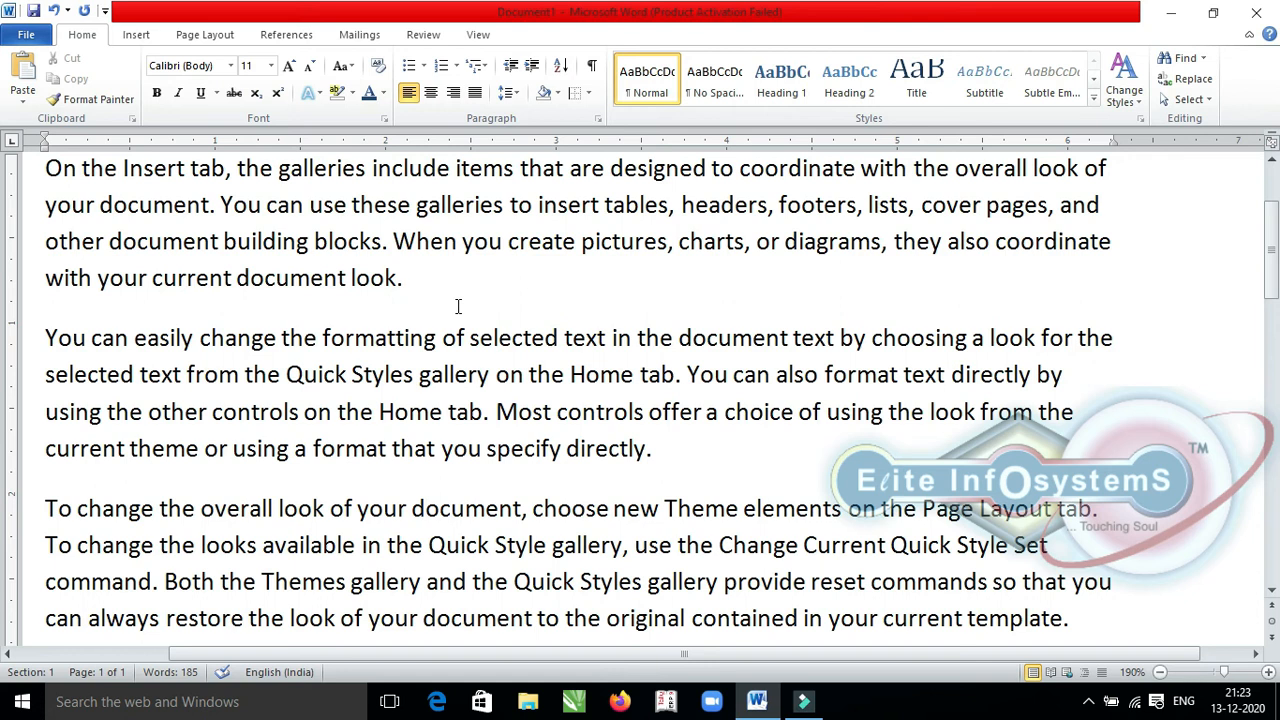
key("Left")
key("ctrl+Left")
key("Right")
key("Tab")
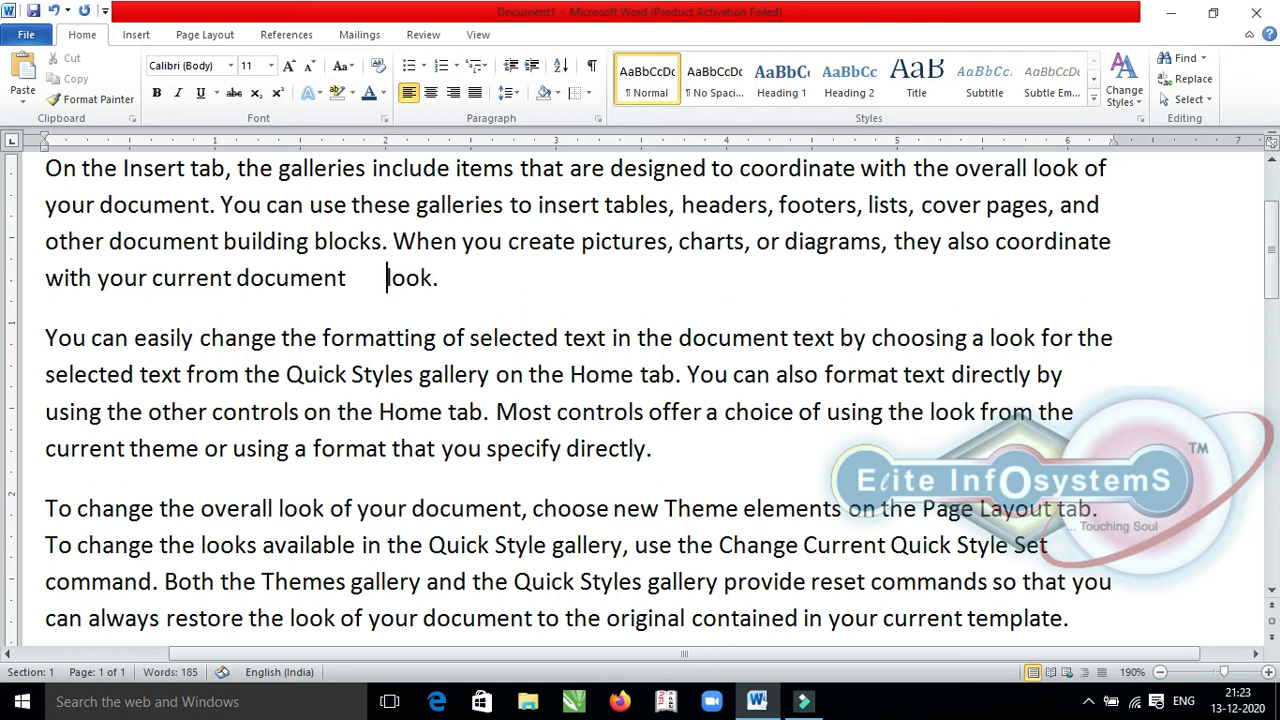
type(".")
key("BackSpace")
key("Tab")
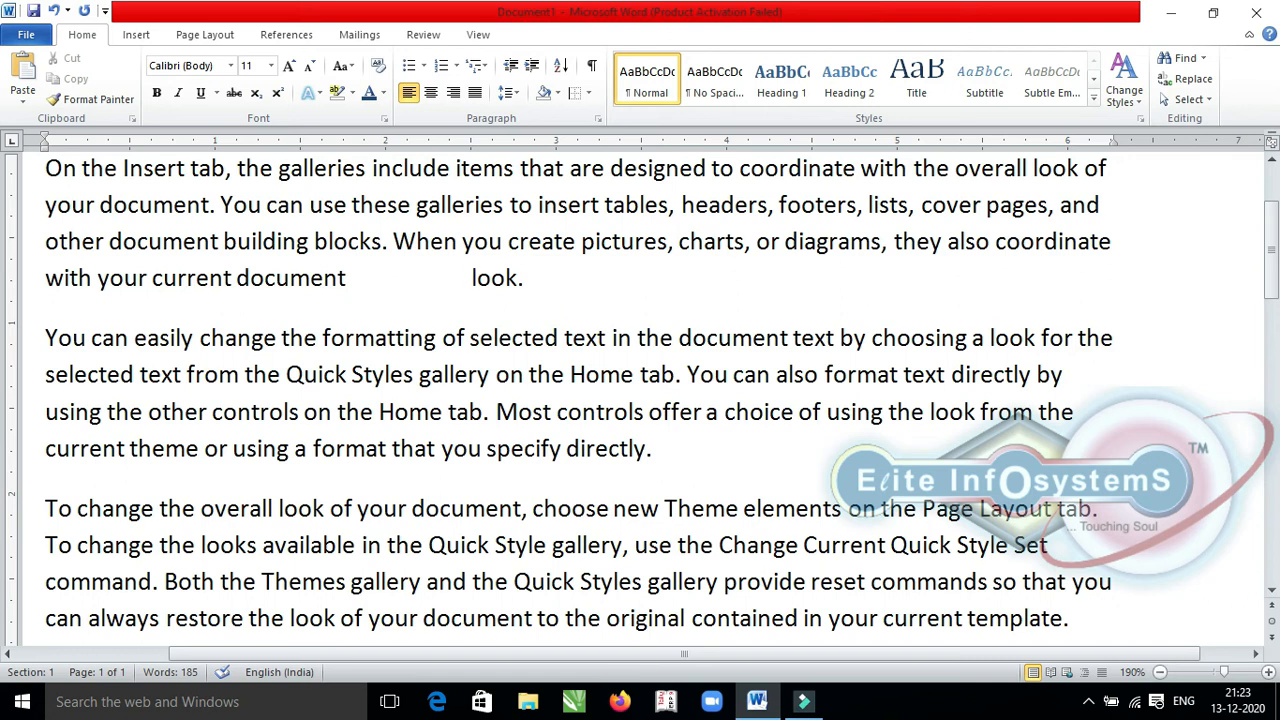
left_click(594, 66)
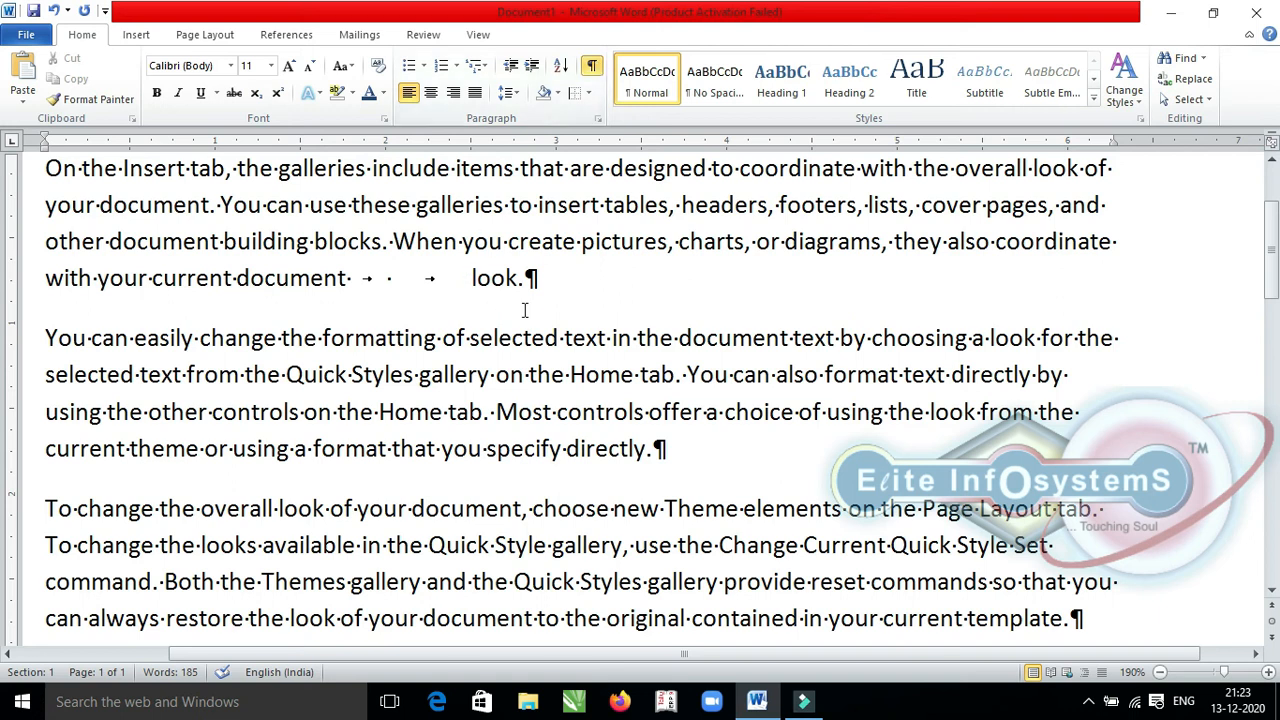
Step: Add extra spaces and another tab before "look" in the first paragraph, and toggle the formatting marks off and on
left_click(536, 276)
left_click(431, 279)
left_click(390, 279)
key("Tab")
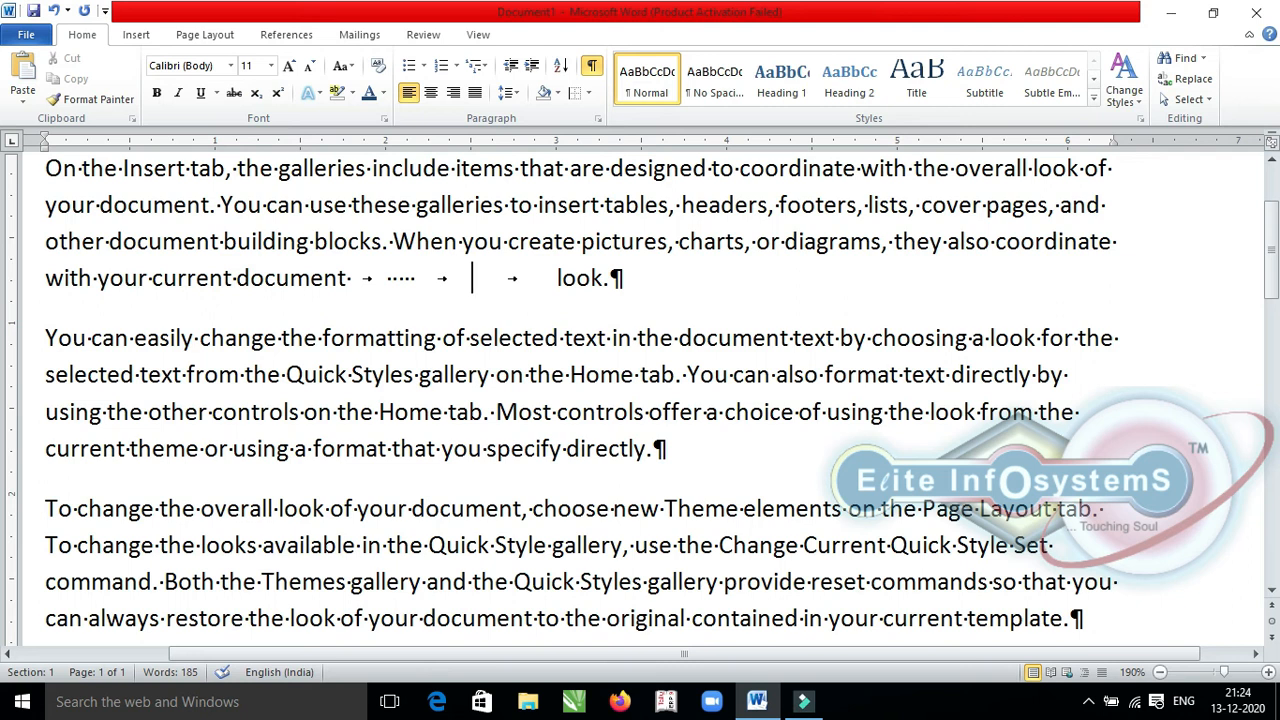
left_click(592, 70)
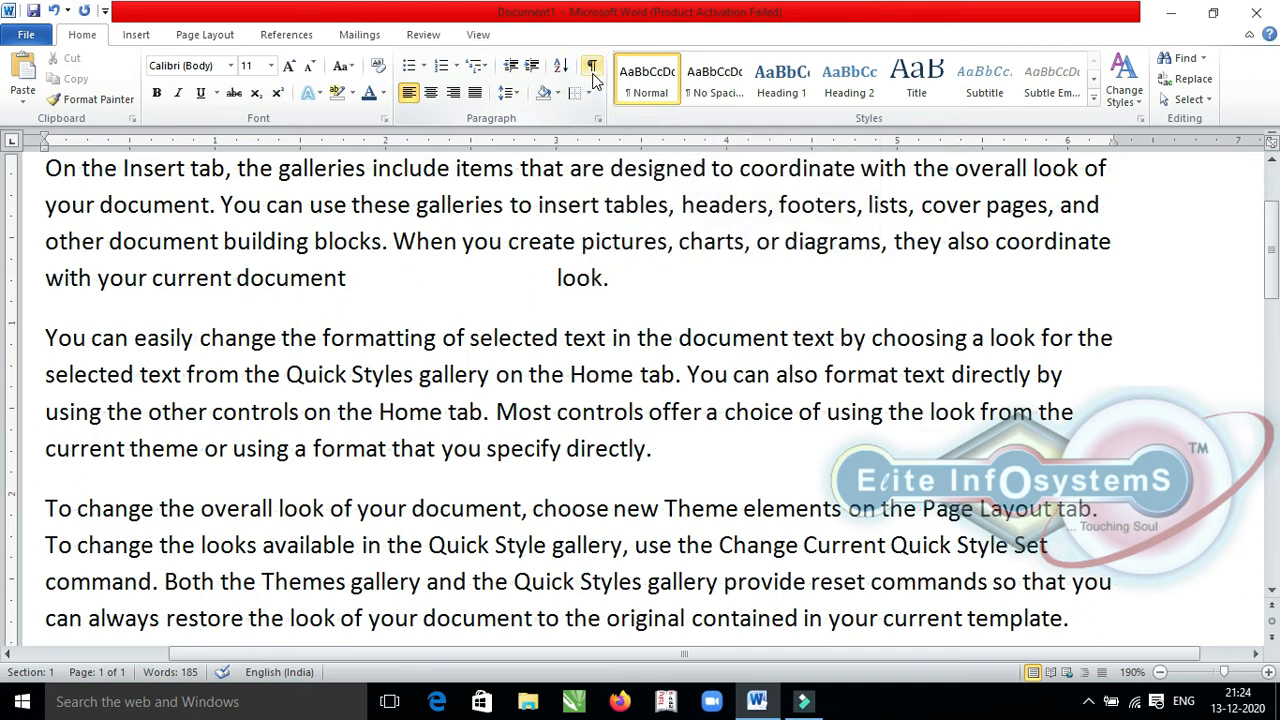
left_click(592, 70)
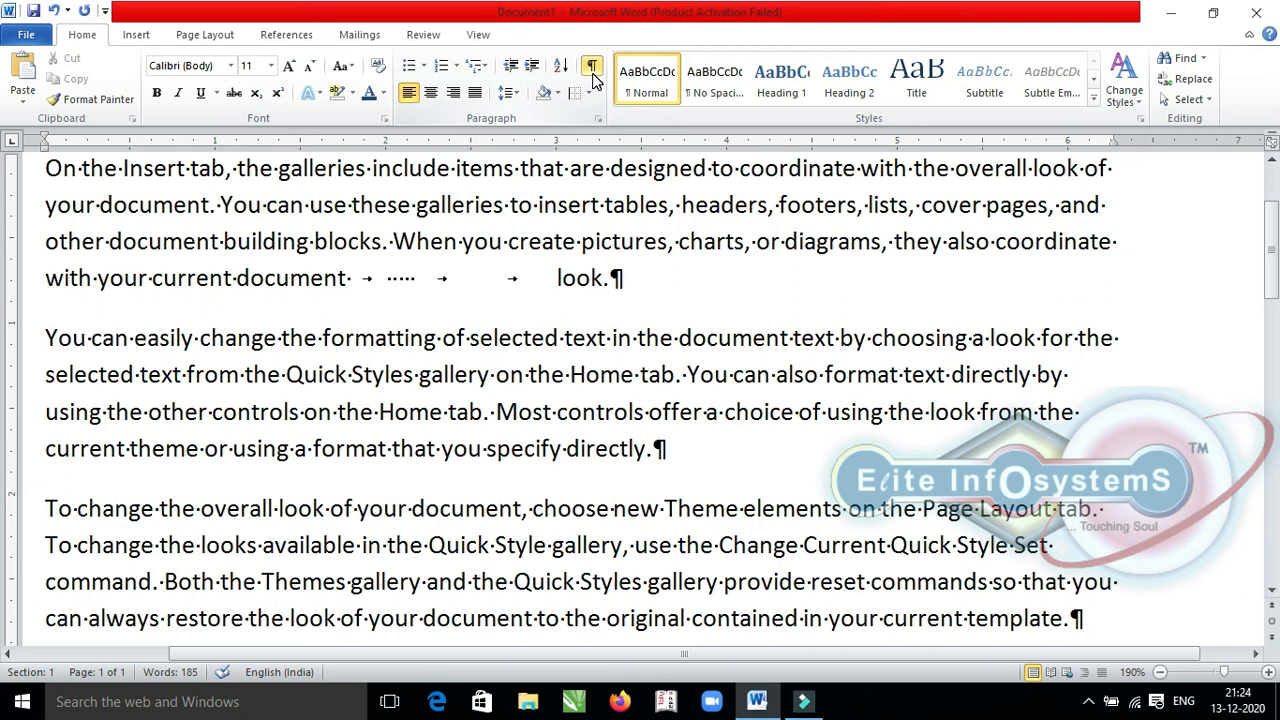
Step: Hide the formatting marks and delete the extra tabs and spaces between "document" and "look"
left_click(592, 70)
key("BackSpace")
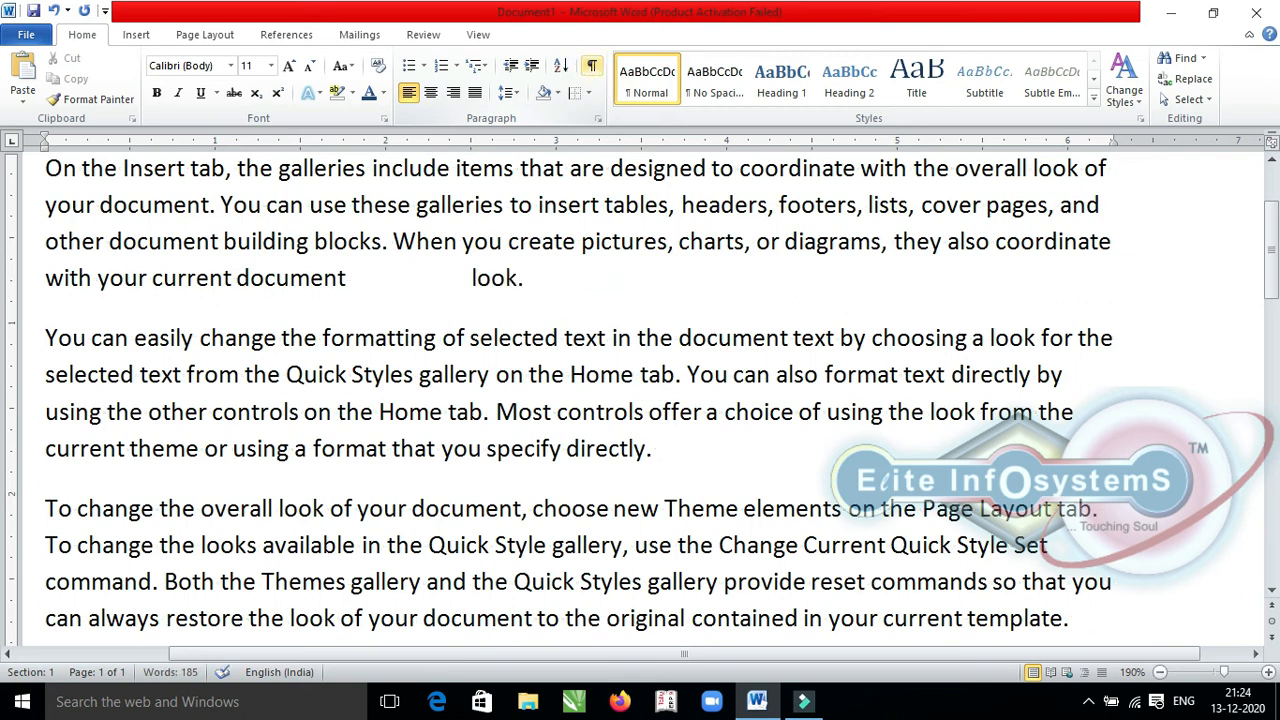
key("BackSpace")
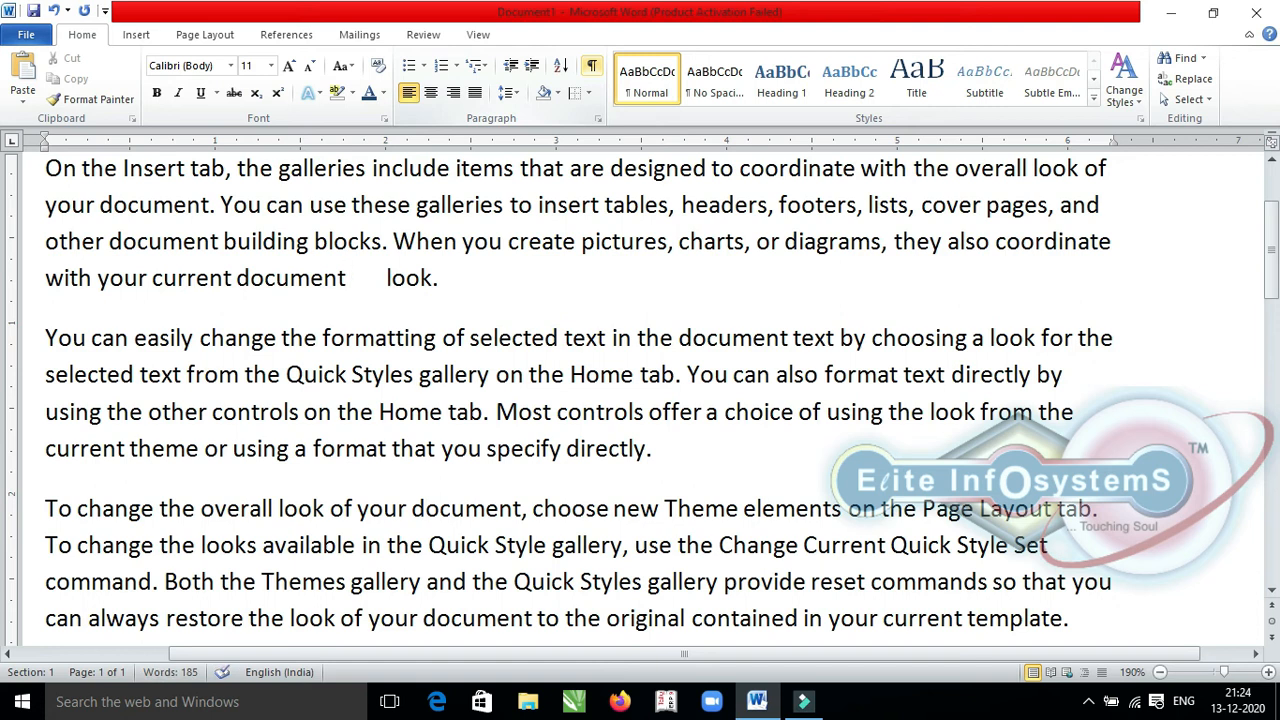
key("BackSpace")
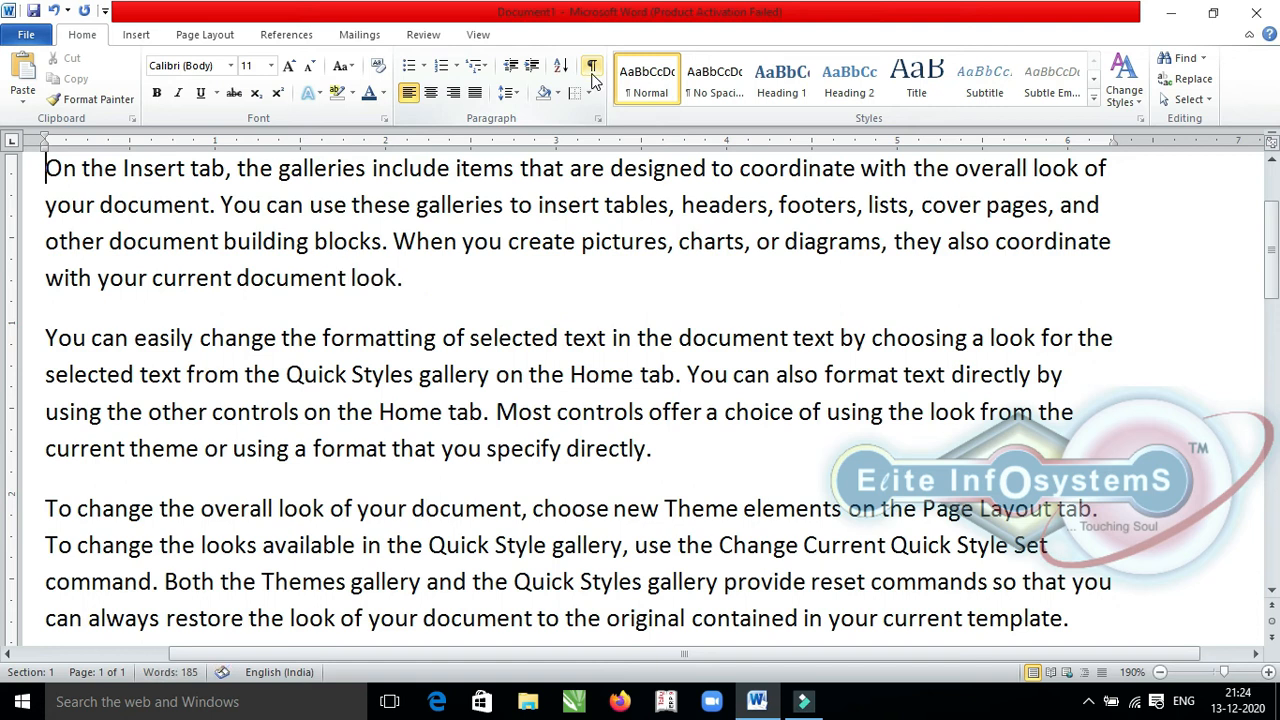
Step: Add the line "Heding-1" above the first paragraph and the line "Heading-2" above the second paragraph
key("Return")
type("heding-1")
key("Down")
key("Down")
key("Down")
key("Down")
key("Down")
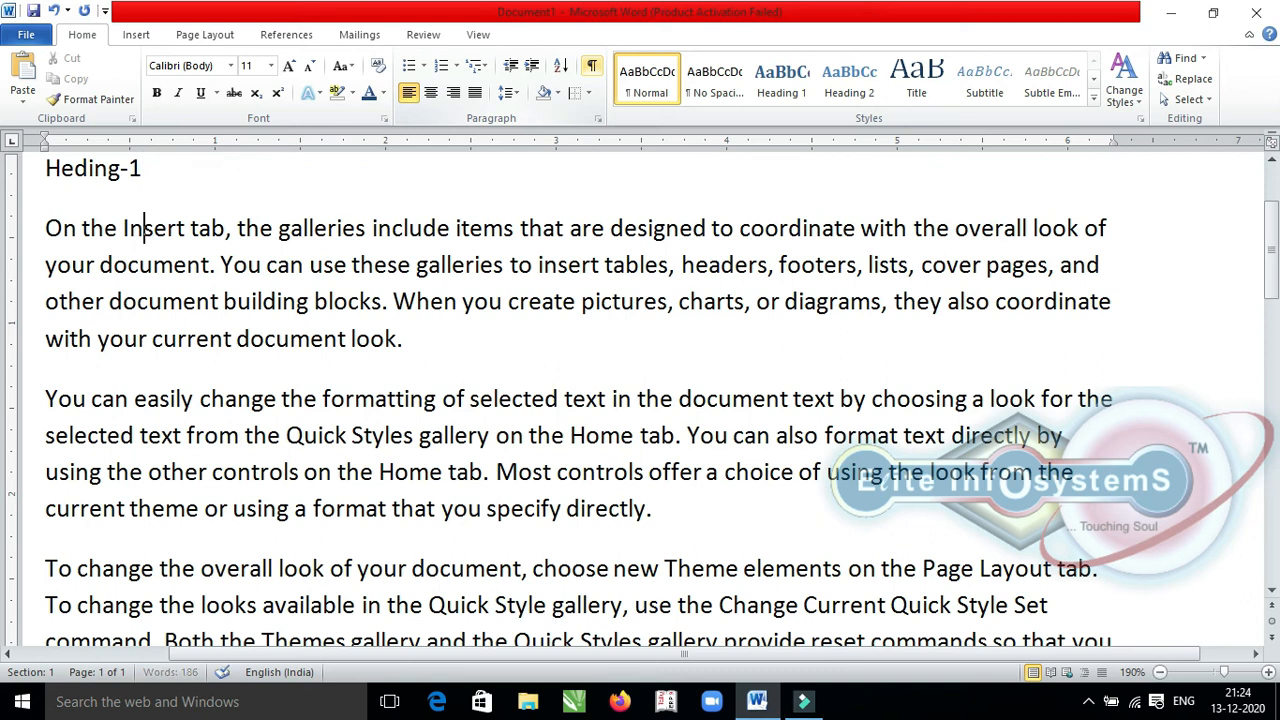
key("Up")
key("Return")
type("headi")
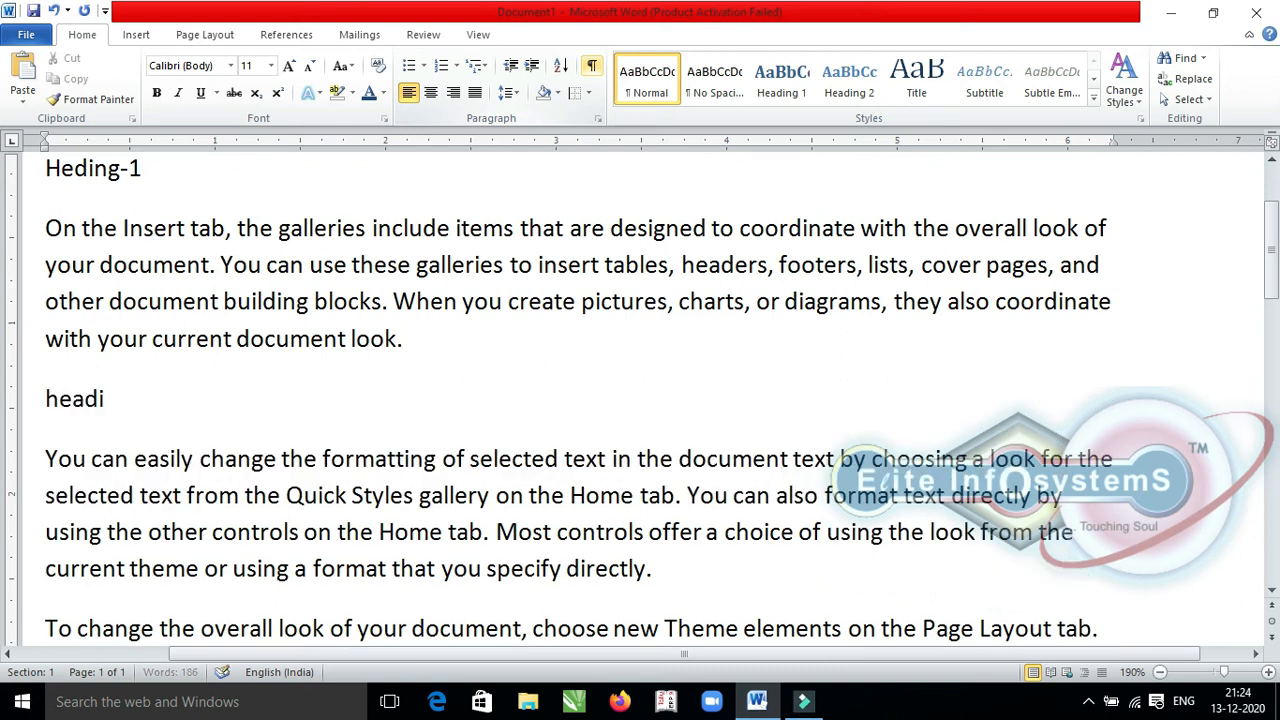
type("ng-2")
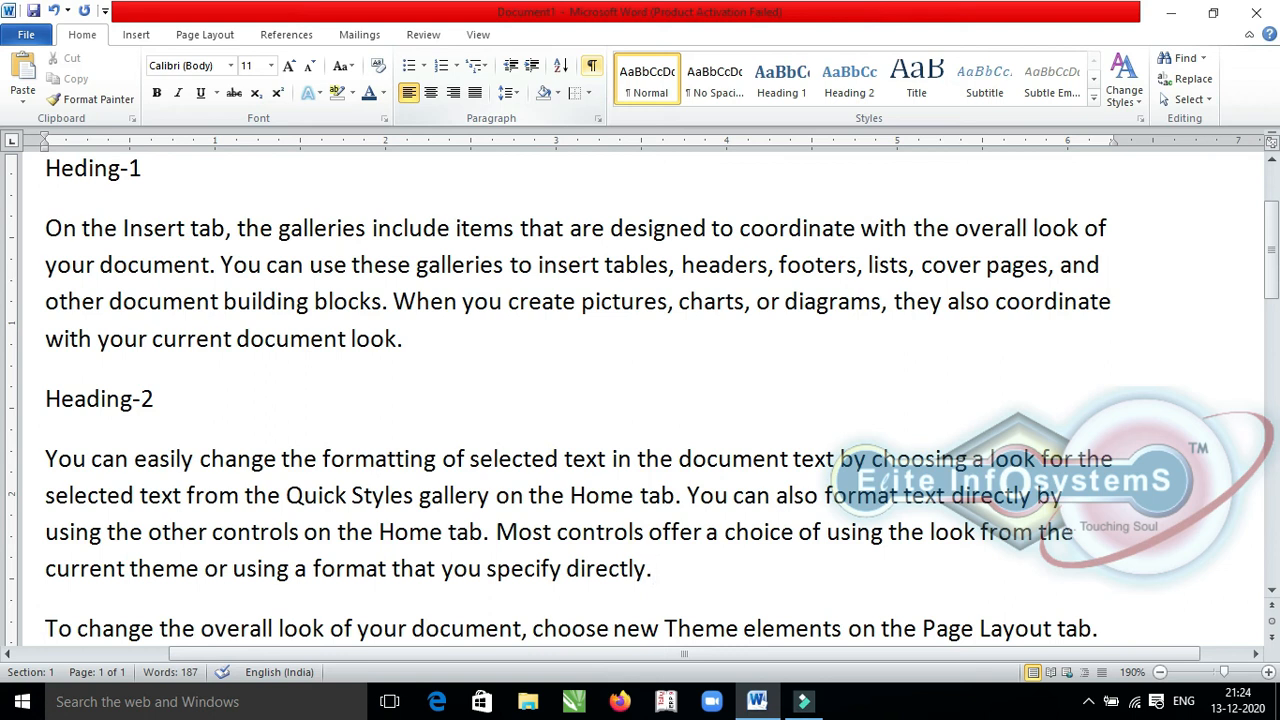
Step: Add the line "Heading-2.1" above the third paragraph
key("Return")
type("he")
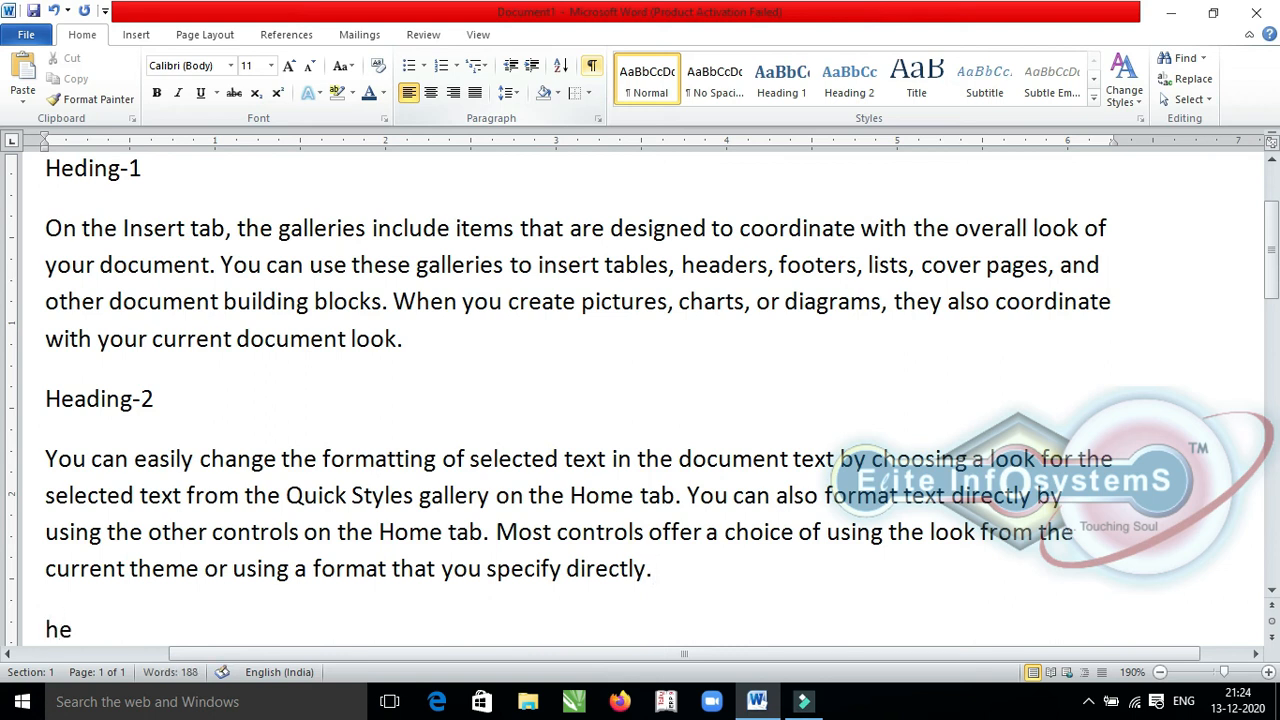
type("ading-2")
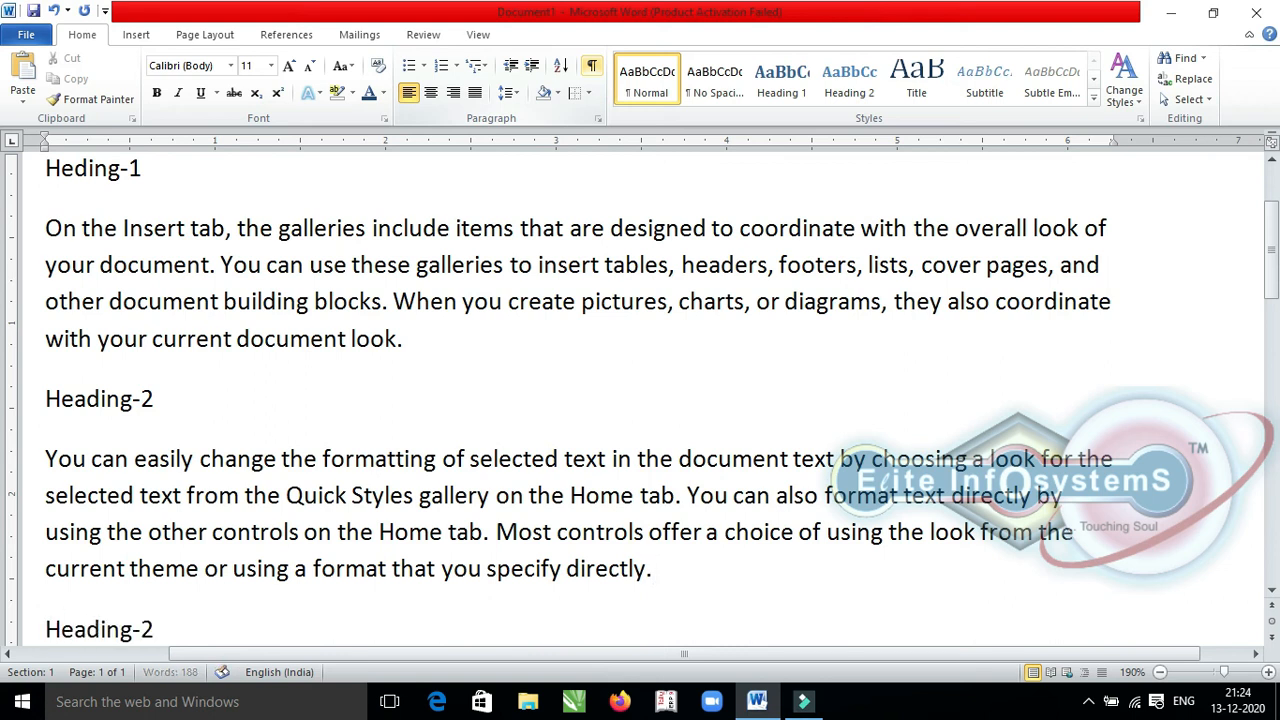
type(".1")
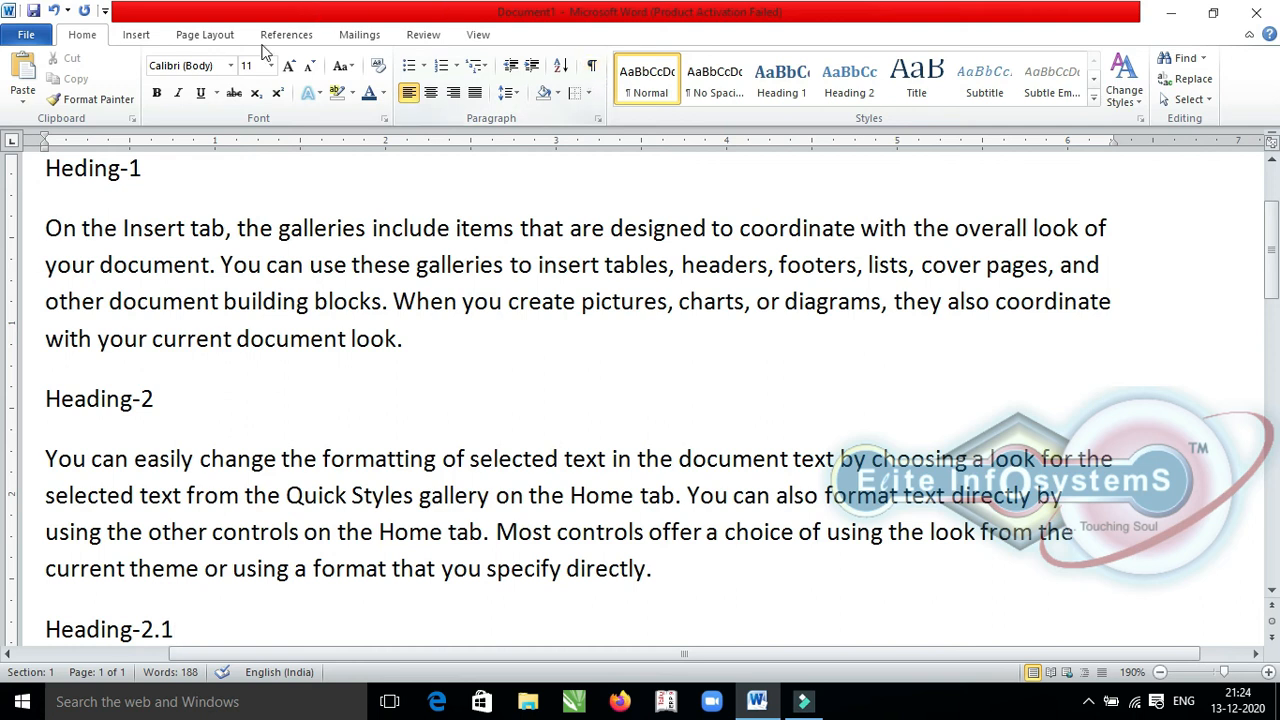
Step: Apply the Heading 1 style to the "Heding-1" line and correct its text to "Heading-1"
left_click(25, 180)
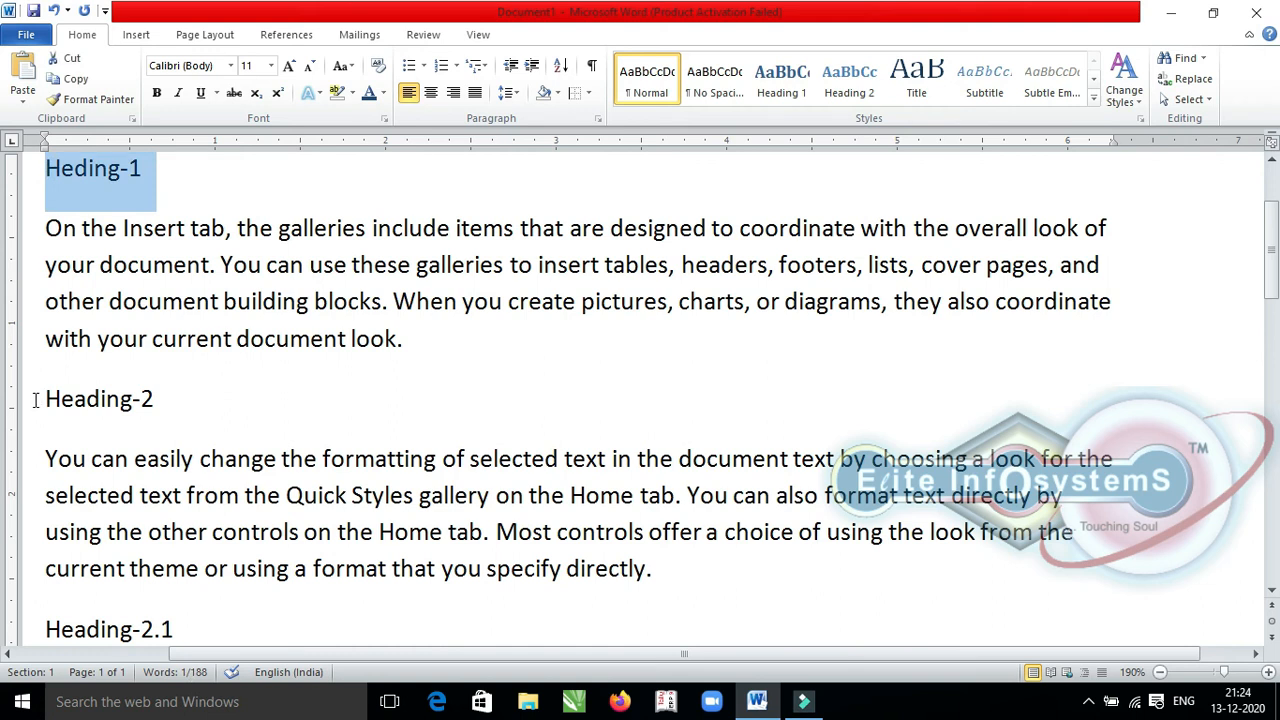
left_click(781, 80)
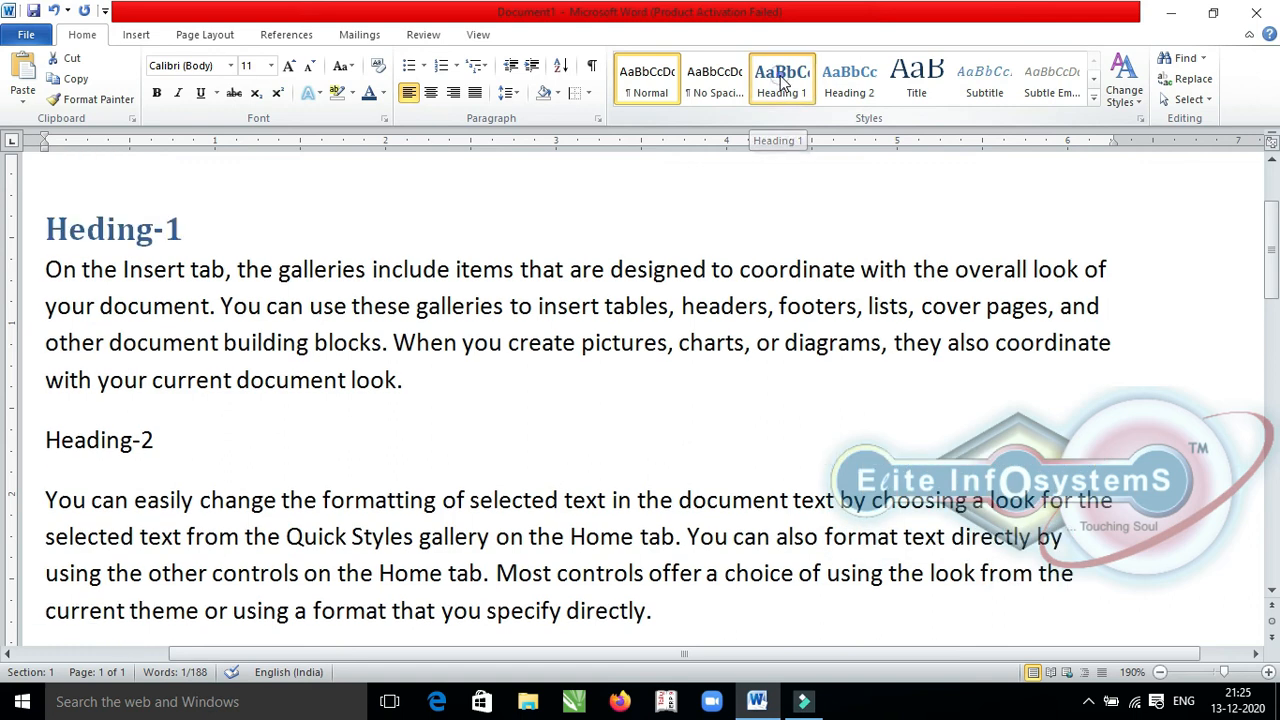
left_click(90, 254)
left_click(83, 235)
type("a")
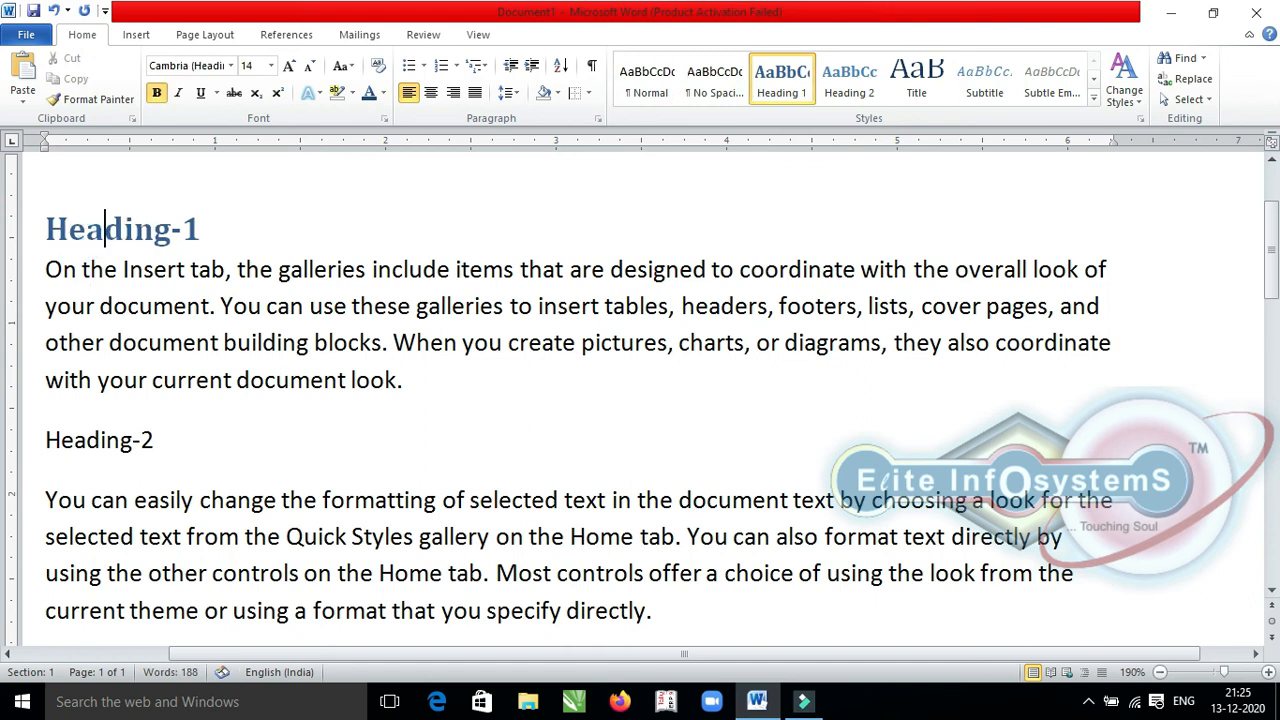
Step: Try the Heading 2 style on the "Heading-2" line, and replace it with Heading 1
left_click(22, 440)
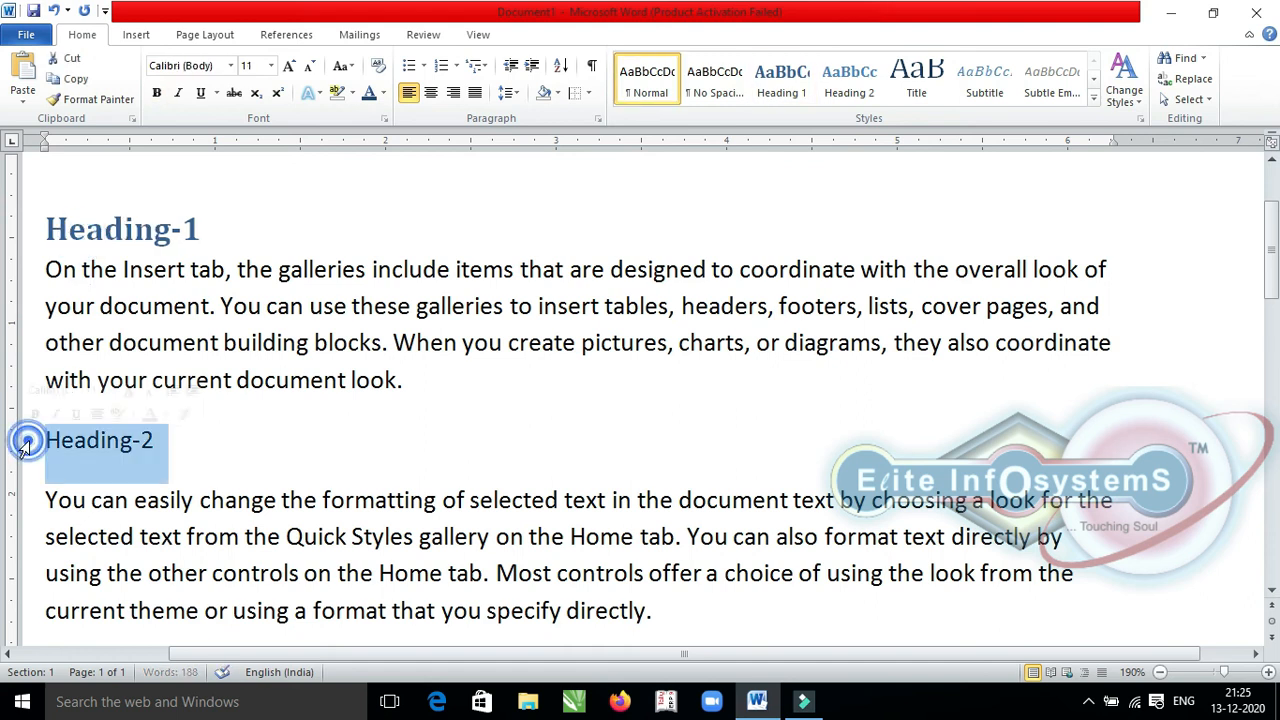
left_click(836, 88)
left_click(836, 88)
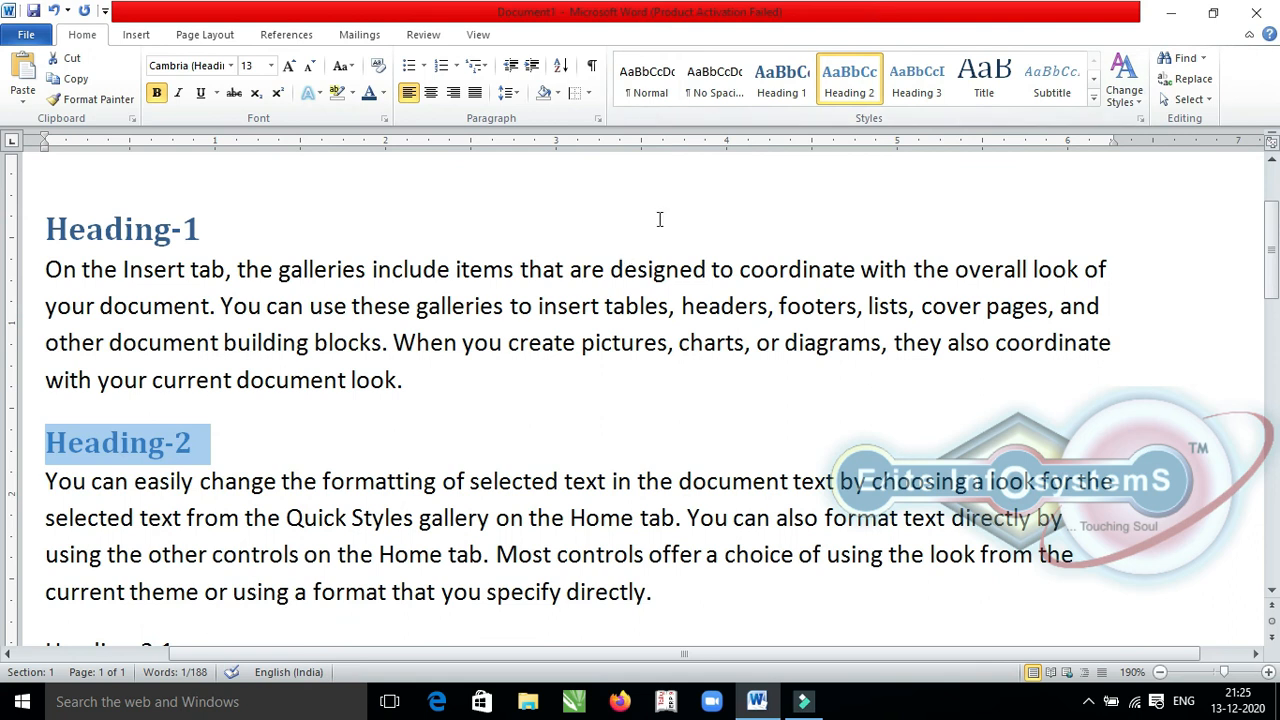
left_click(777, 91)
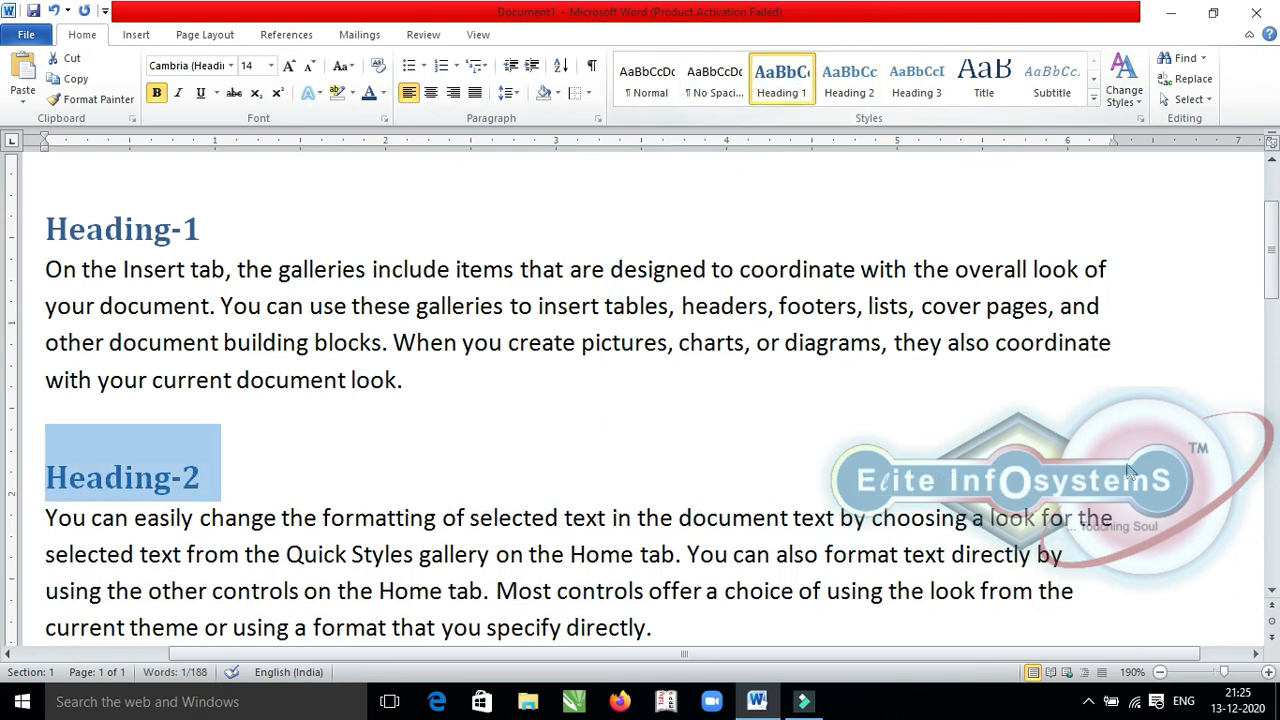
Step: Apply the Heading 2 style to the "Heading-2.1" line and deselect it
left_click(1271, 591)
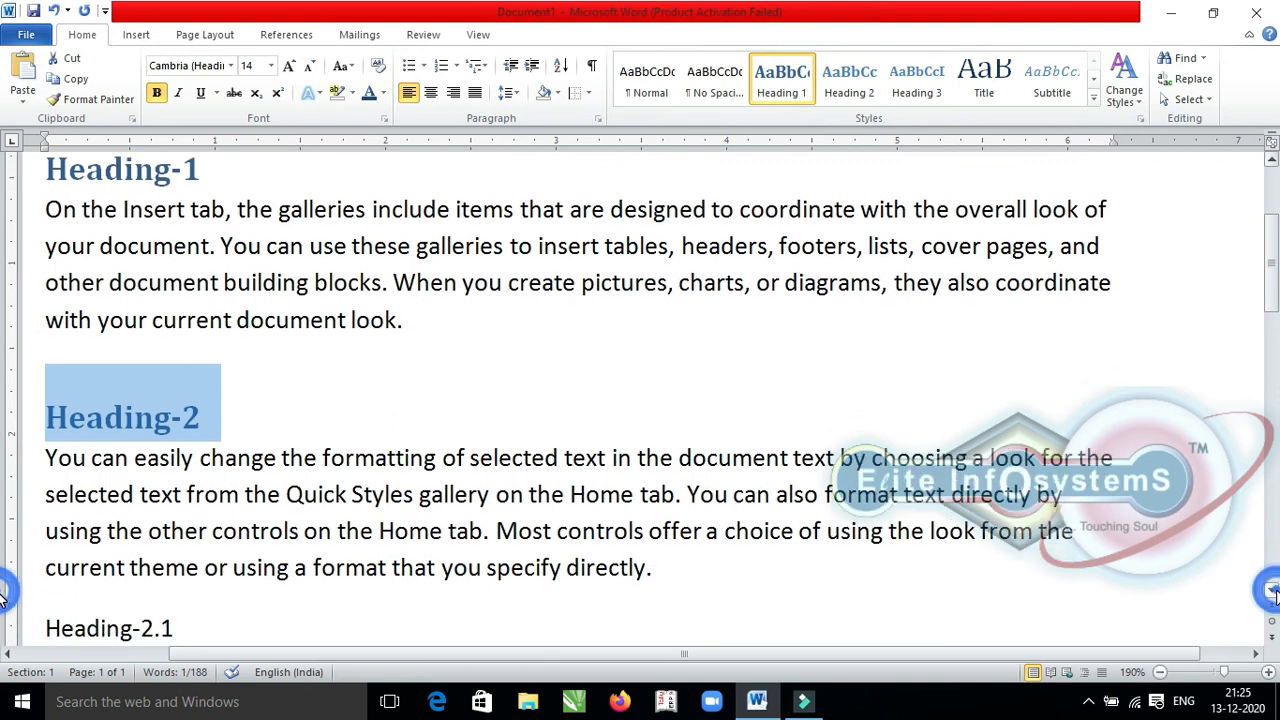
left_click(1271, 591)
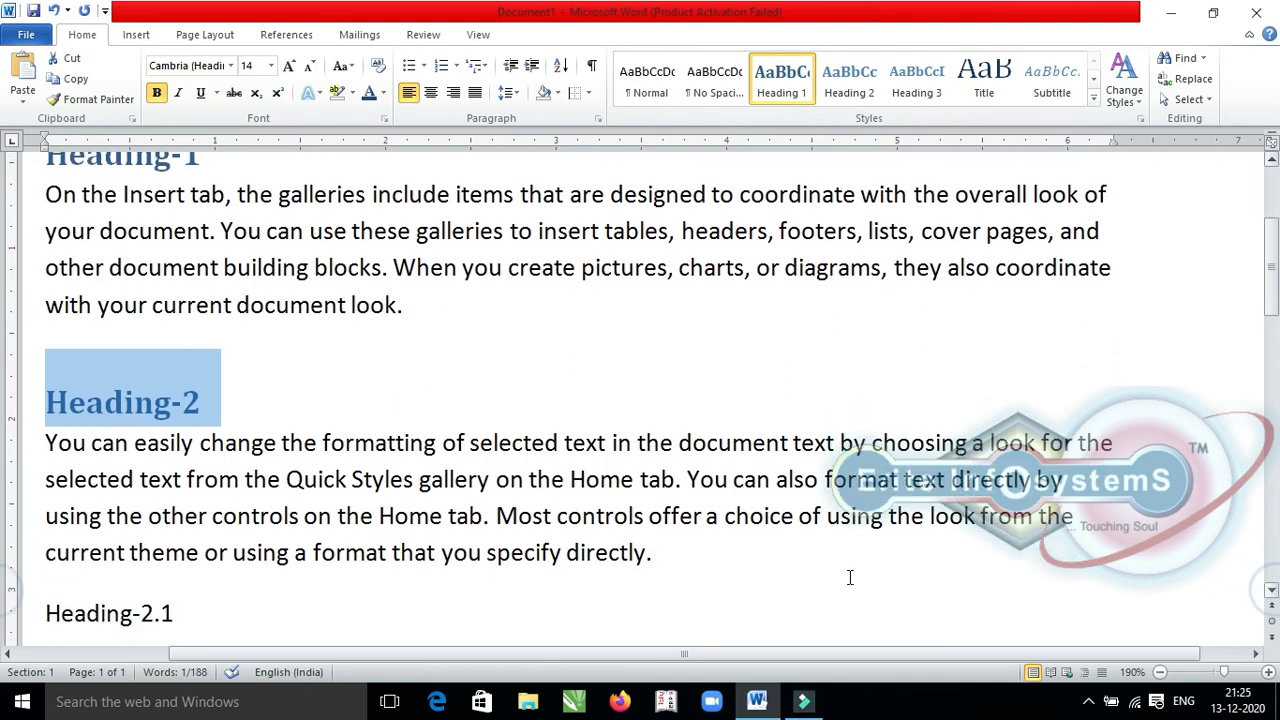
left_click(22, 625)
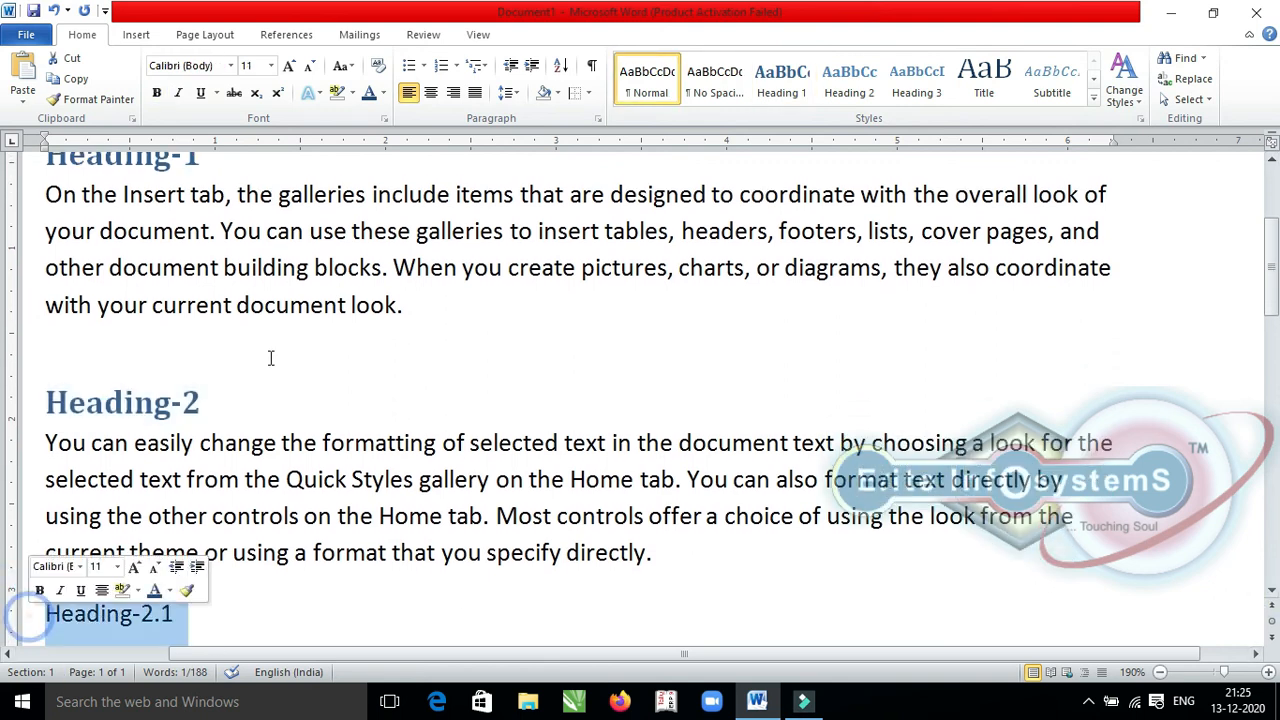
left_click(850, 80)
left_click(542, 552)
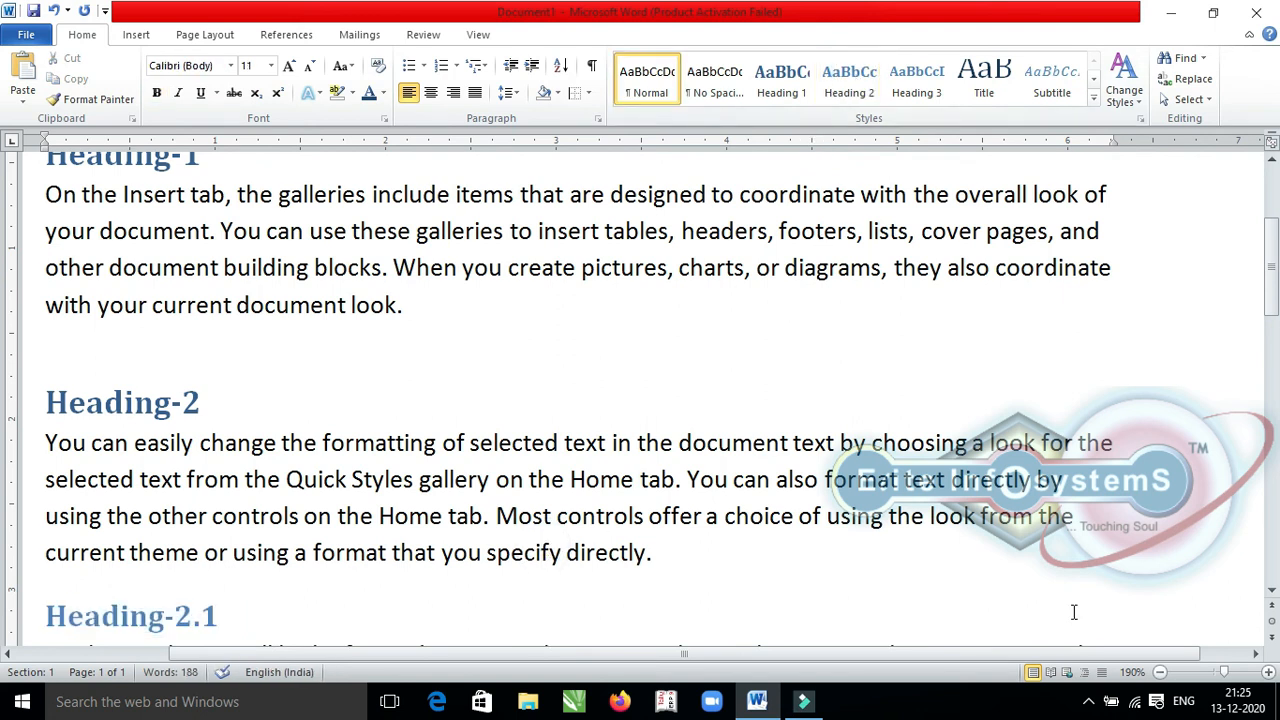
Step: Show the Navigation Pane for the document's headings
left_click(1160, 672)
left_click(1160, 672)
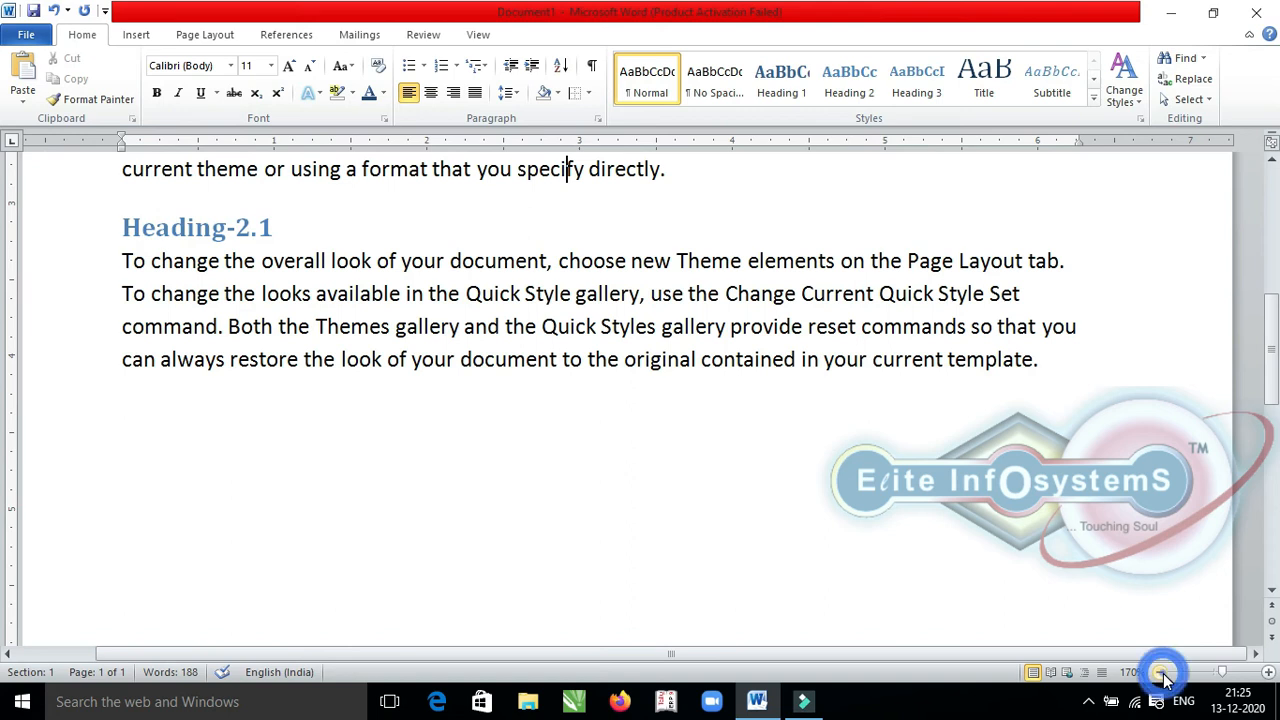
left_click(1273, 161)
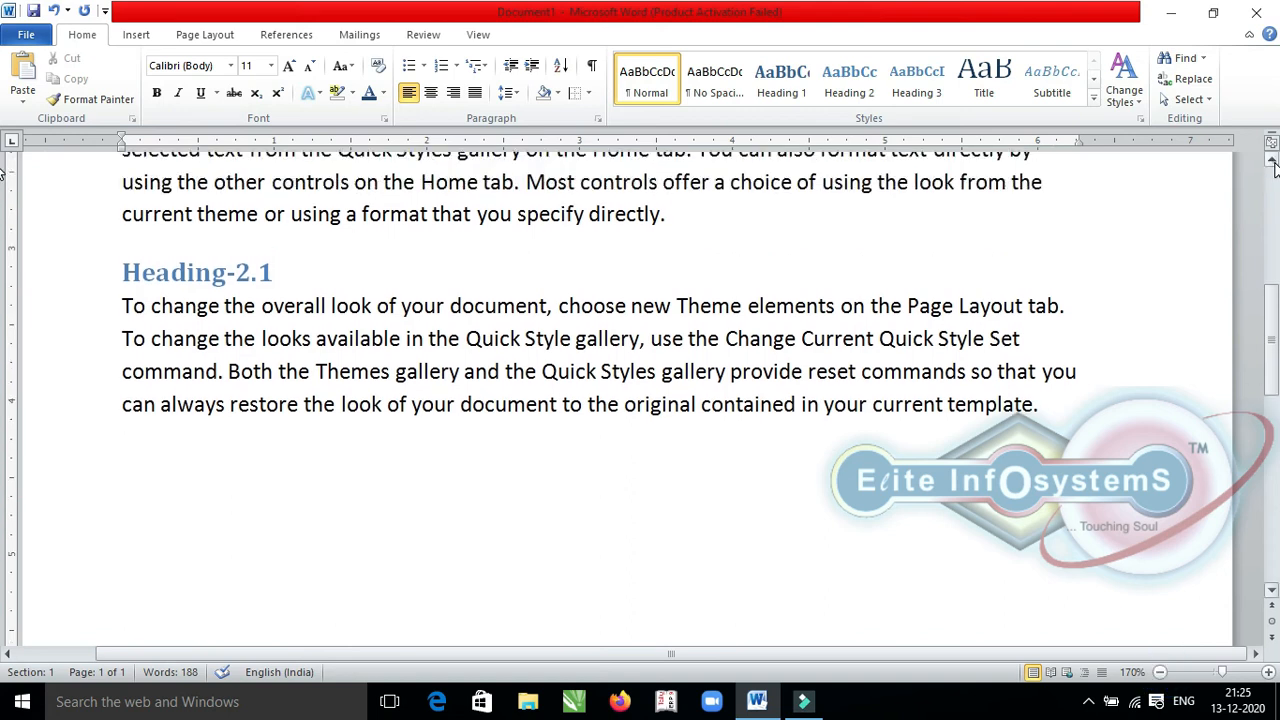
left_click(1273, 162)
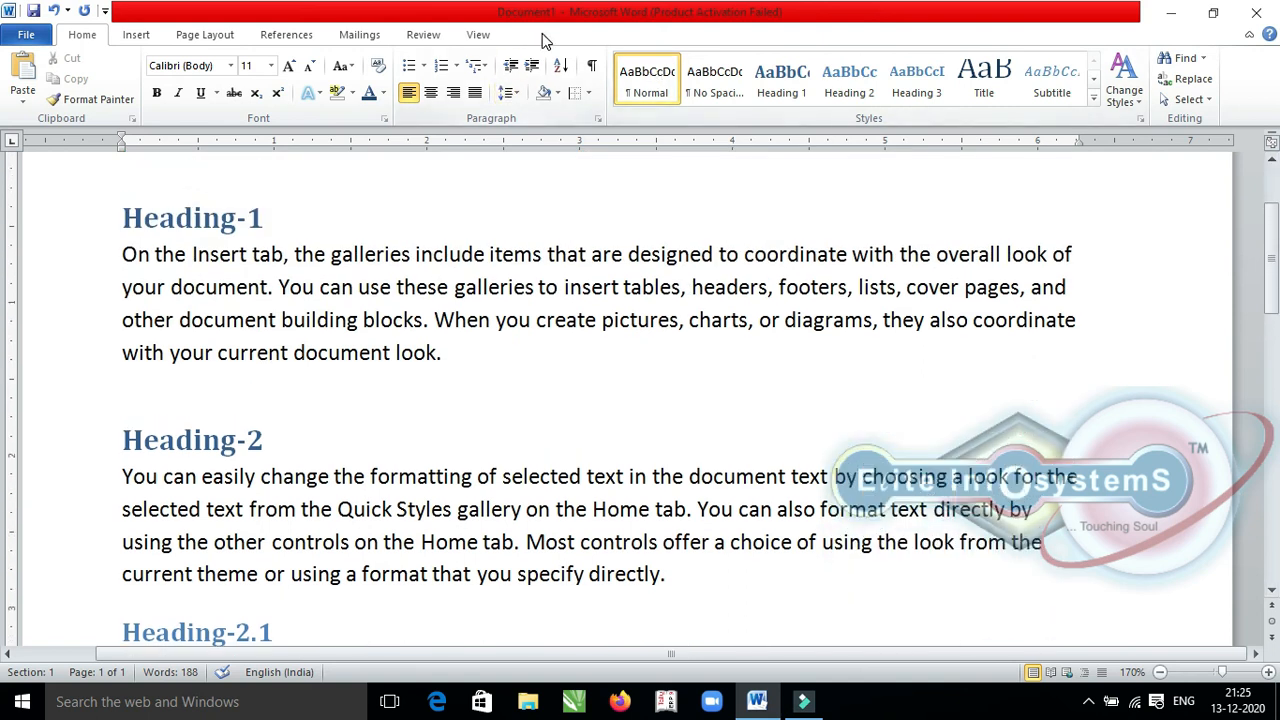
left_click(482, 36)
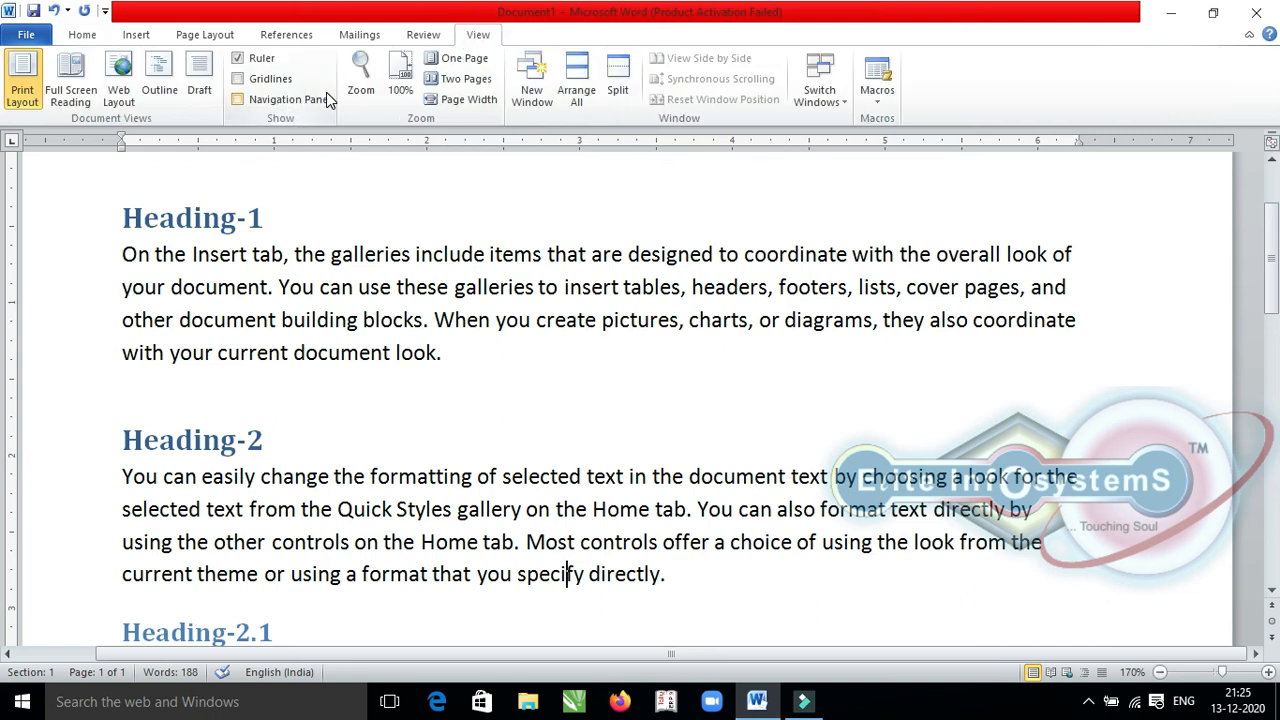
left_click(272, 104)
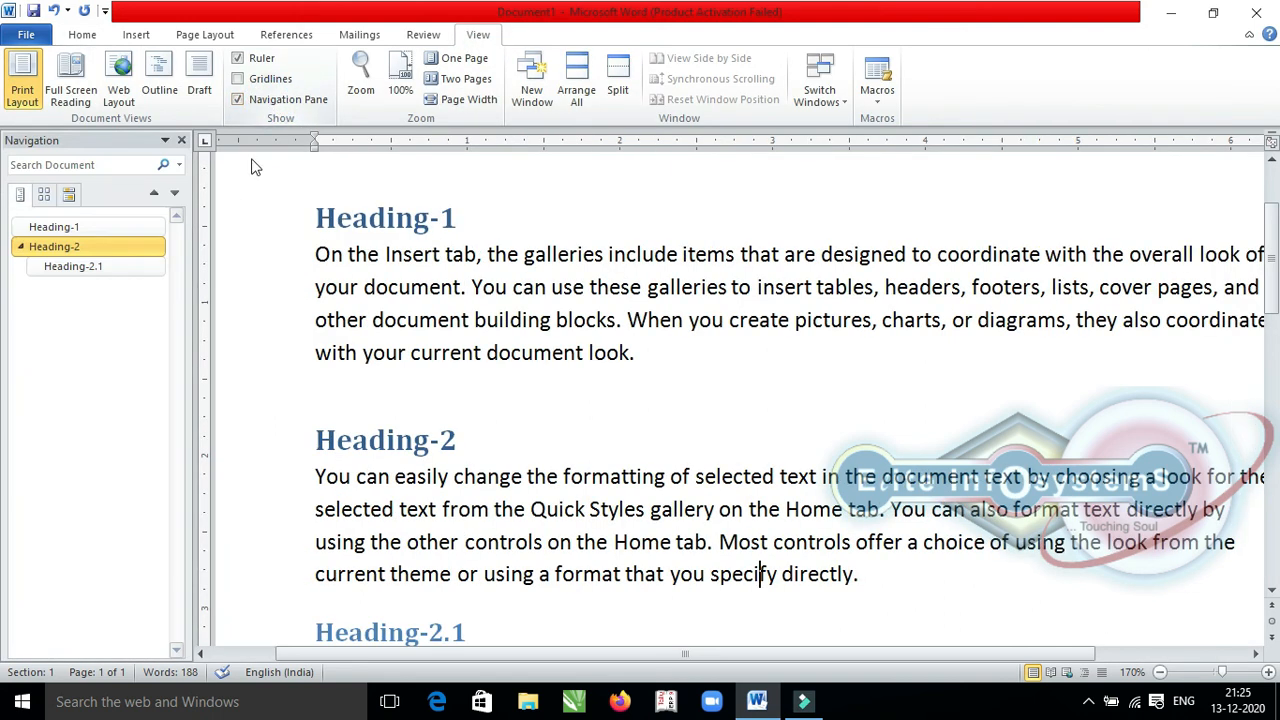
Step: Jump between Heading-1, Heading-2.1 and Heading-2 using the document's heading outline, ending at Heading-2
left_click(63, 228)
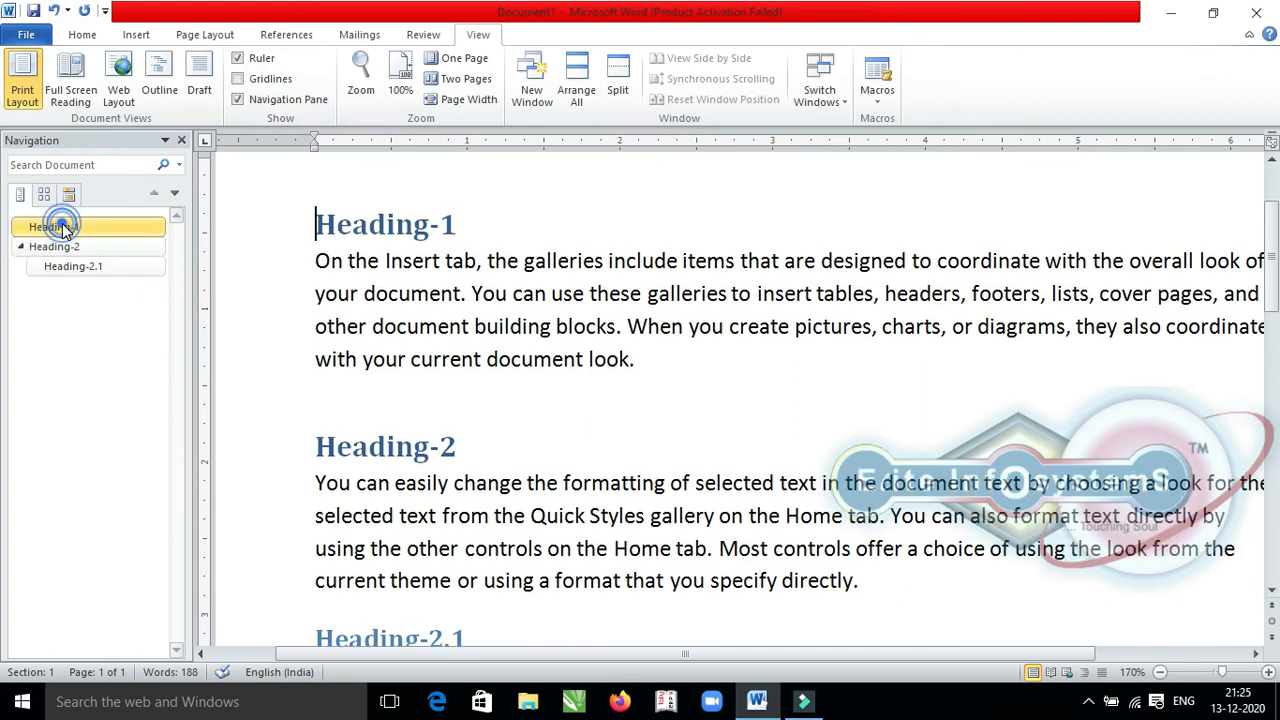
left_click(63, 267)
left_click(63, 225)
left_click(57, 248)
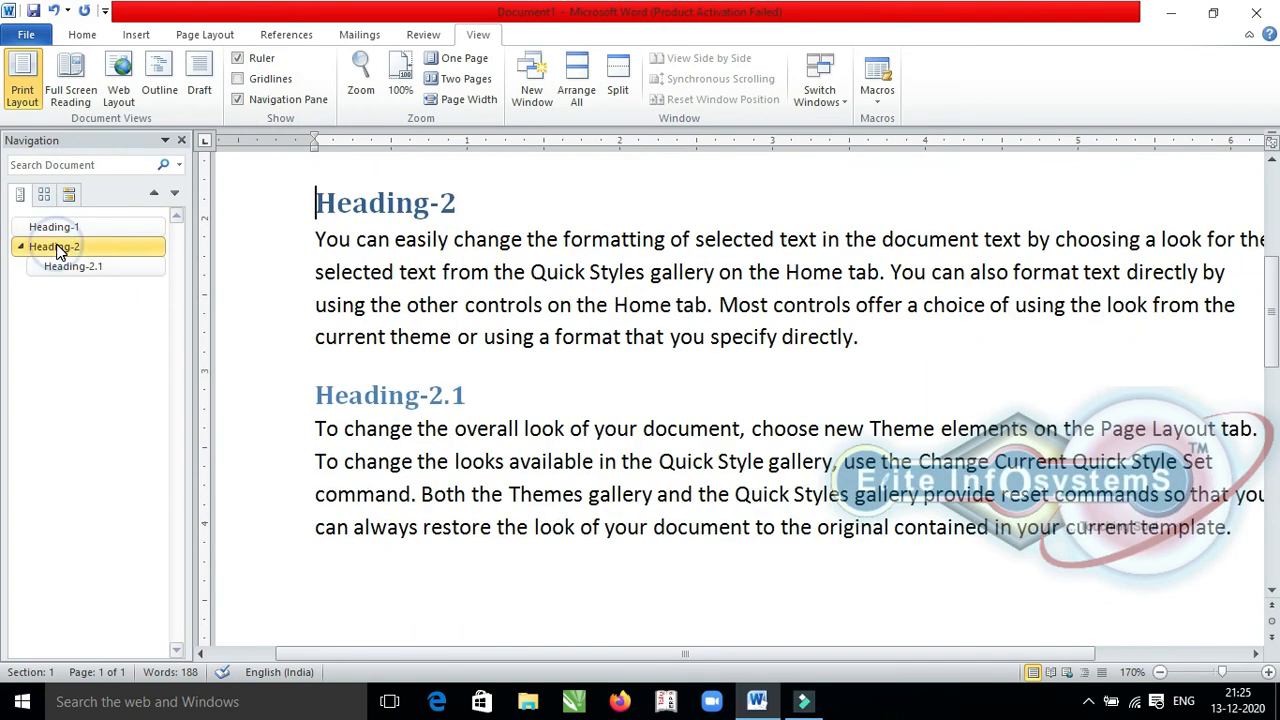
Step: Change the document's style set to Modern and close the Navigation Pane
left_click(85, 38)
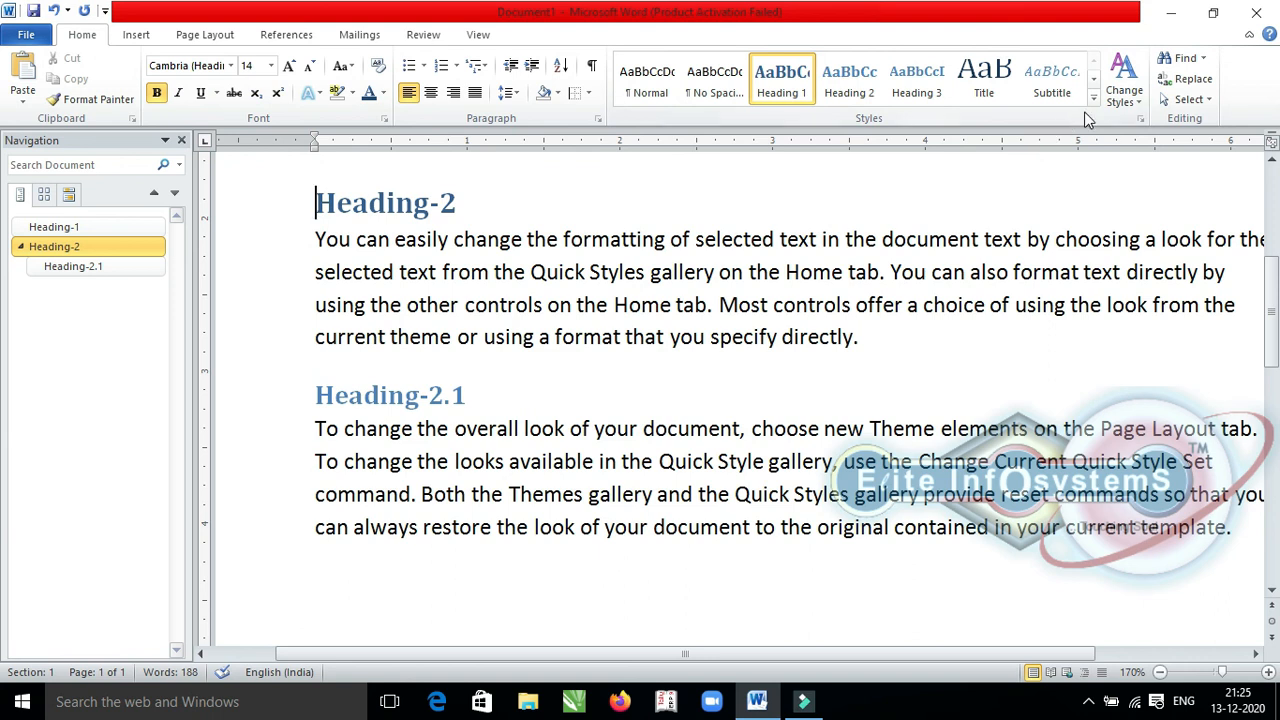
left_click(1142, 100)
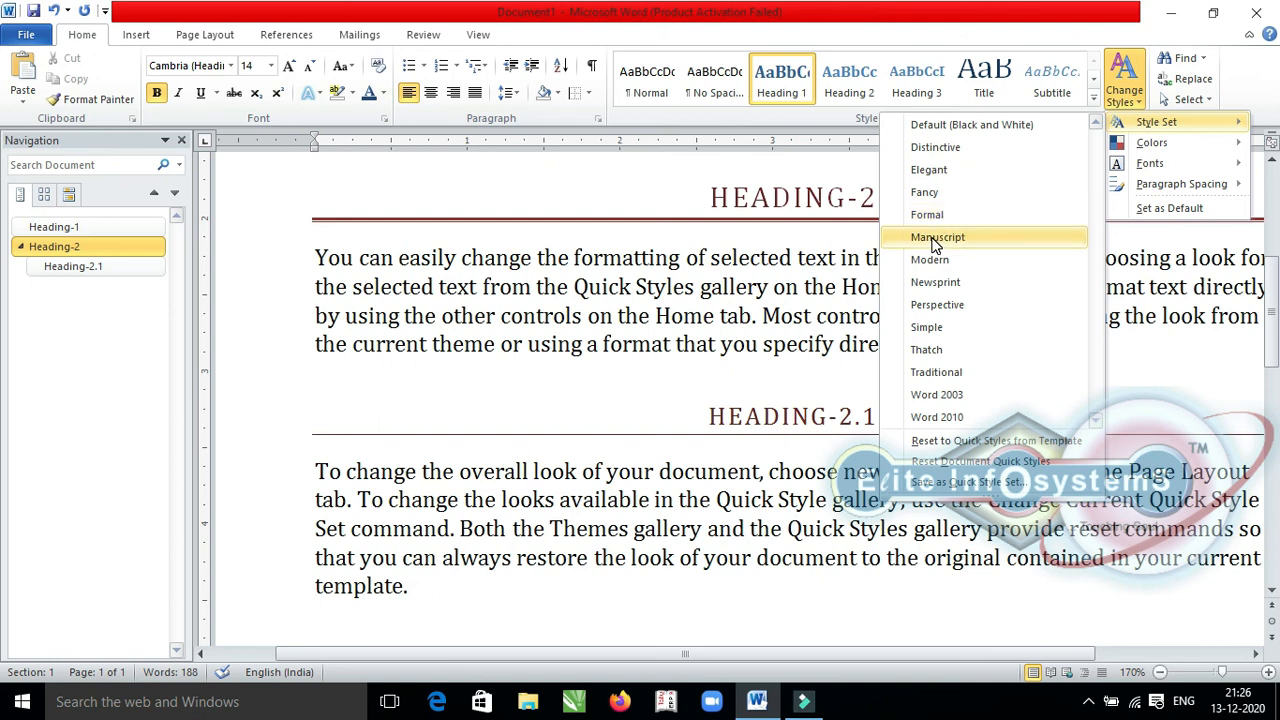
left_click(928, 259)
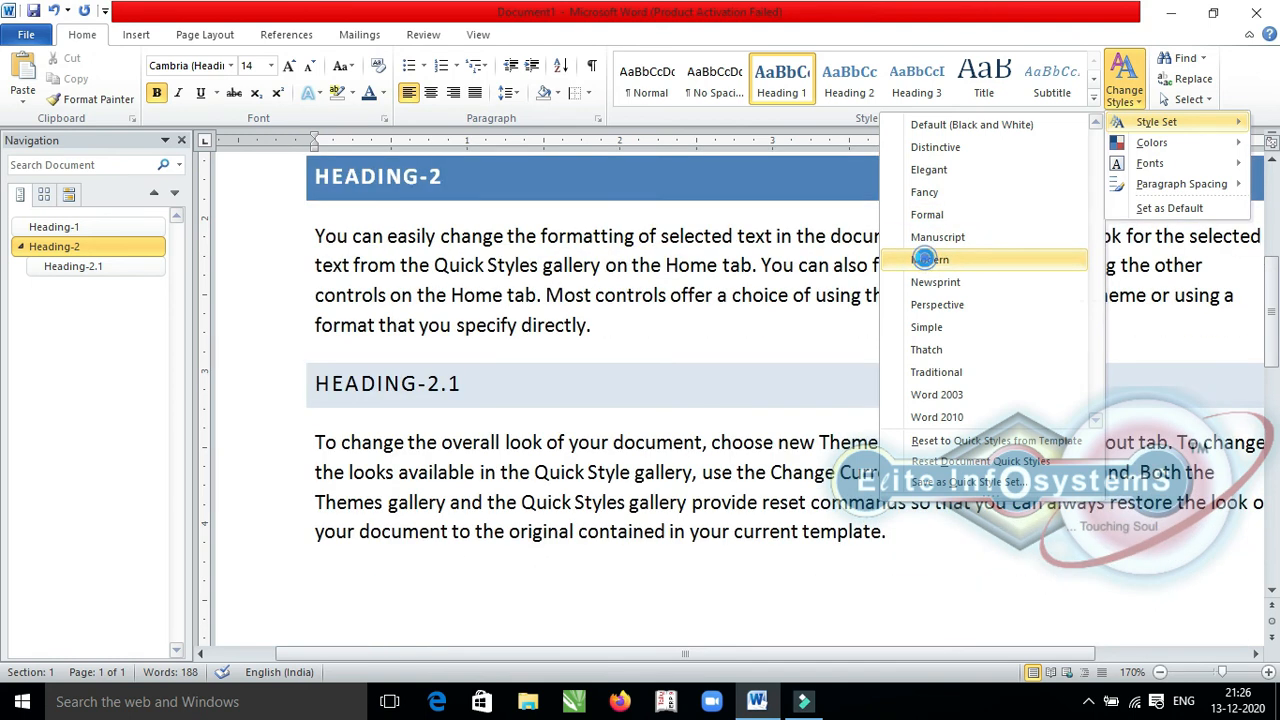
scroll(810, 270, "up", 1)
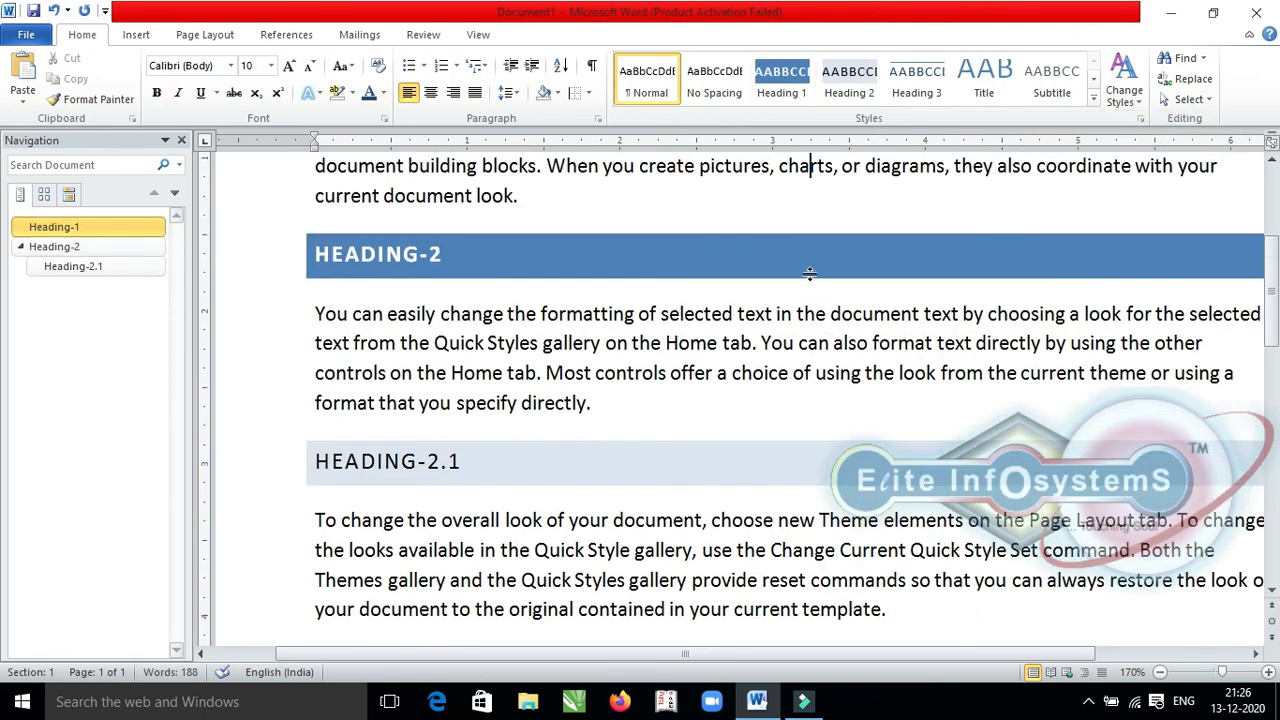
left_click(181, 140)
scroll(215, 240, "up", 3)
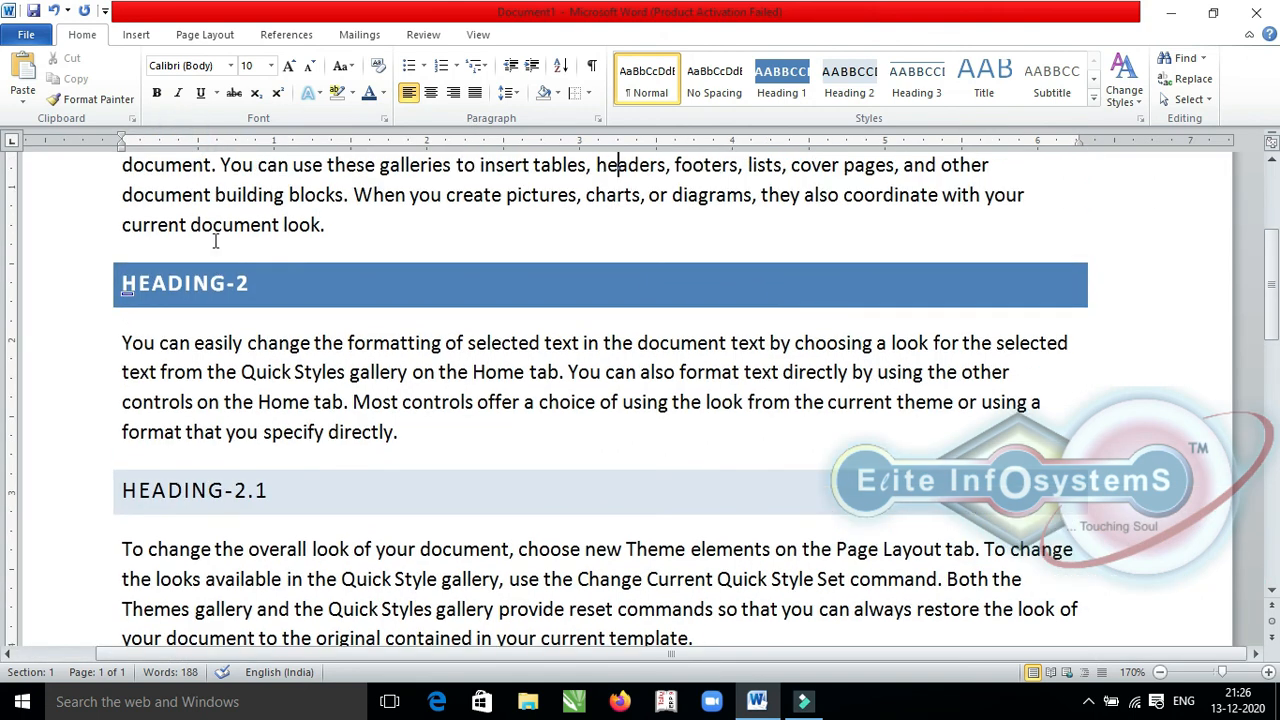